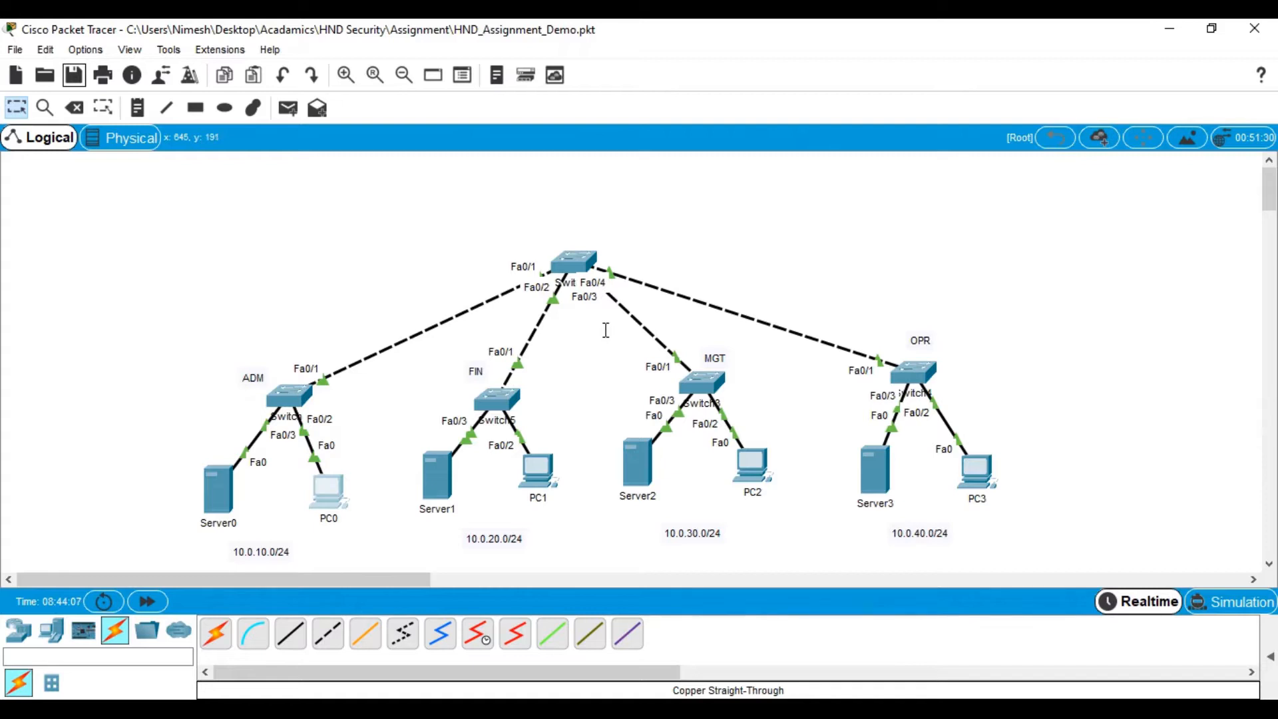
- Add a 2811 router to the workspace directly above the central switch
{"action": "left_click", "coordinate": [19, 630]}
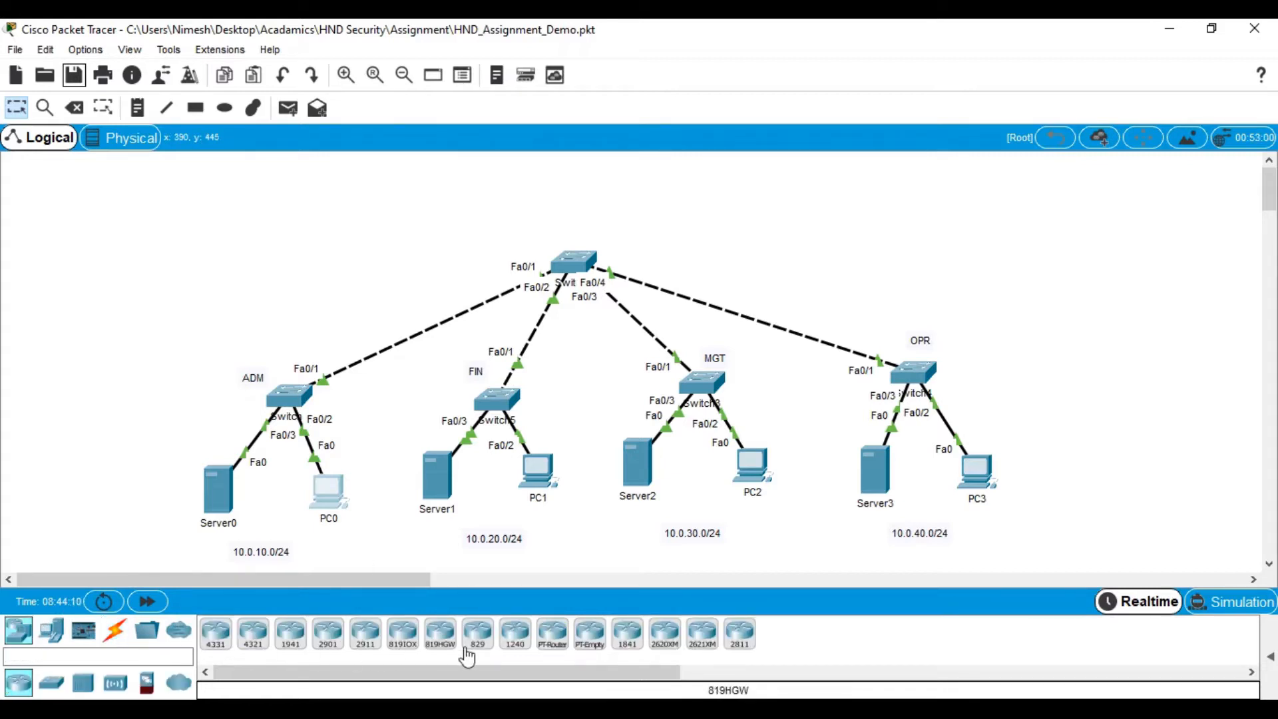
{"action": "left_click", "coordinate": [744, 646]}
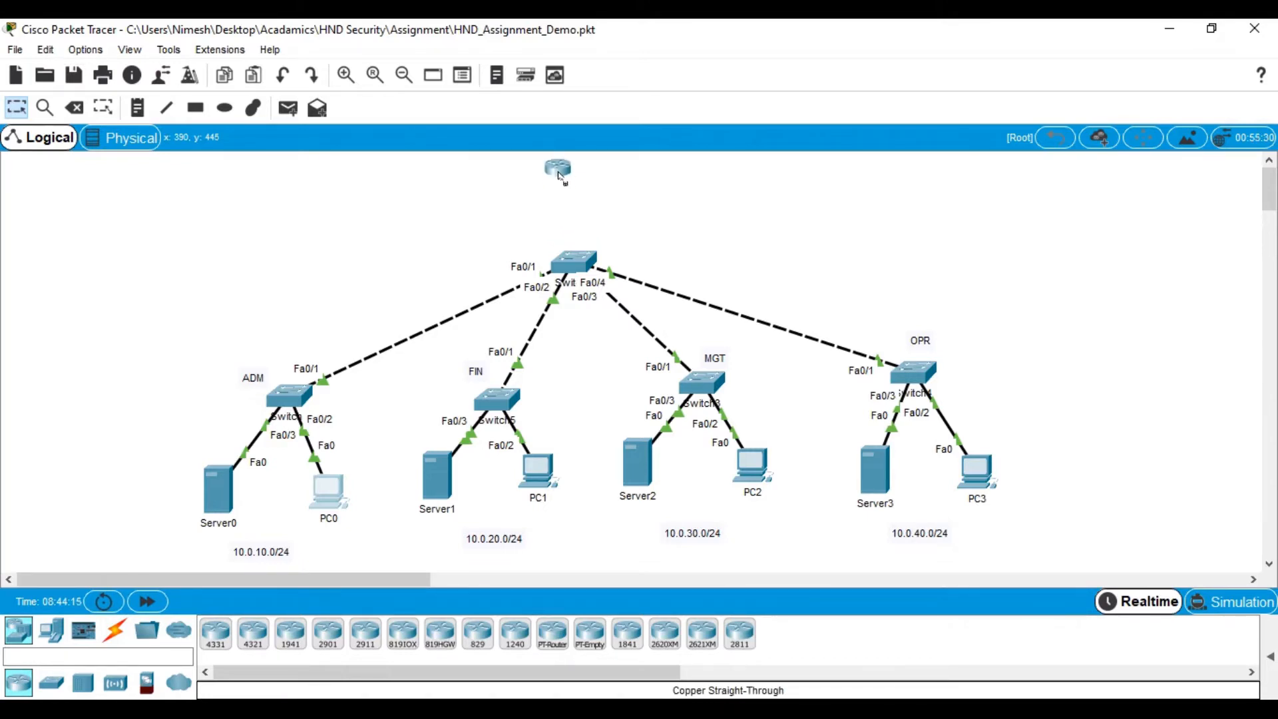
{"action": "left_click", "coordinate": [559, 174]}
{"action": "left_click_drag", "start_coordinate": [573, 175], "coordinate": [579, 166]}
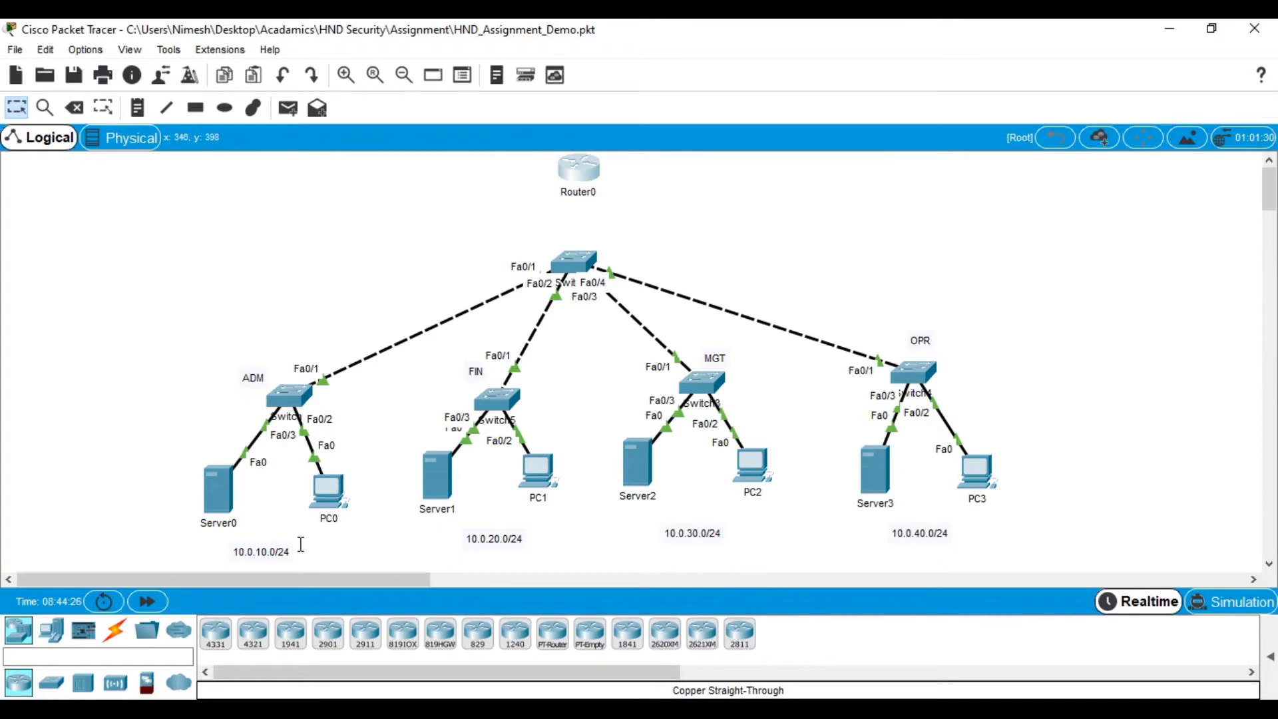
- Connect the central switch to the router's FastEthernet0/0 port with a copper straight-through cable
{"action": "left_click", "coordinate": [121, 638]}
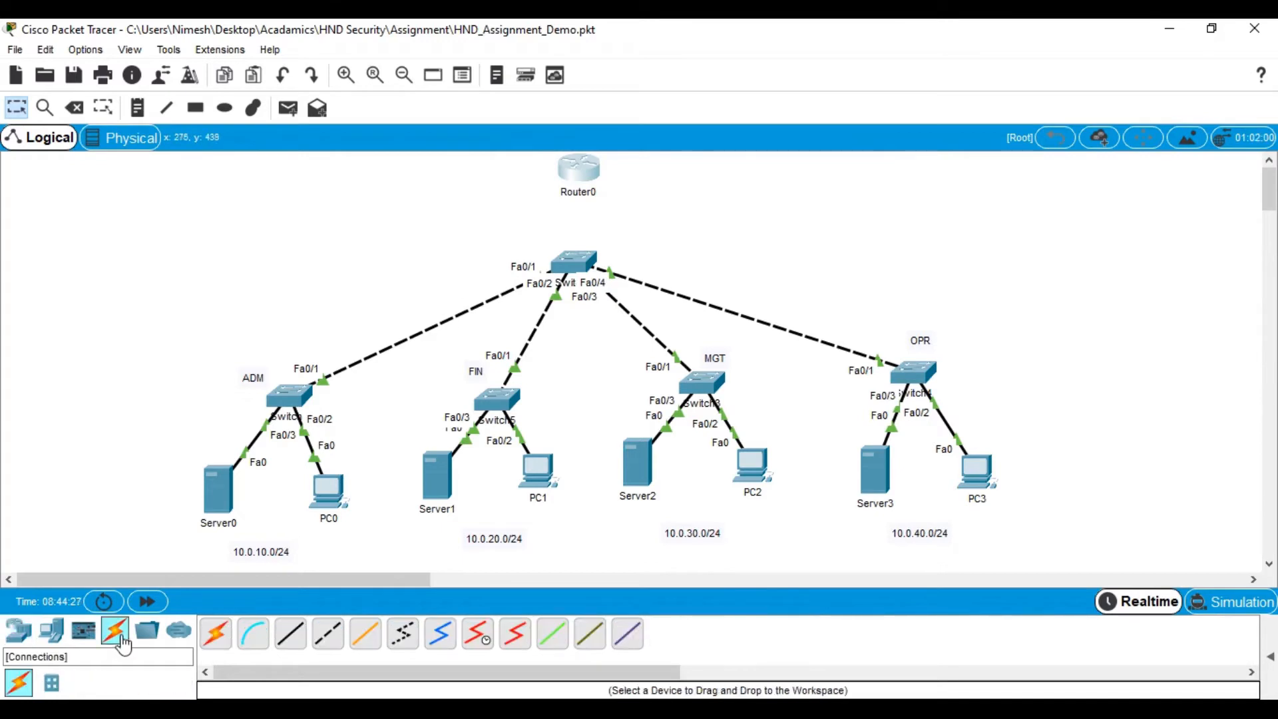
{"action": "left_click", "coordinate": [288, 636]}
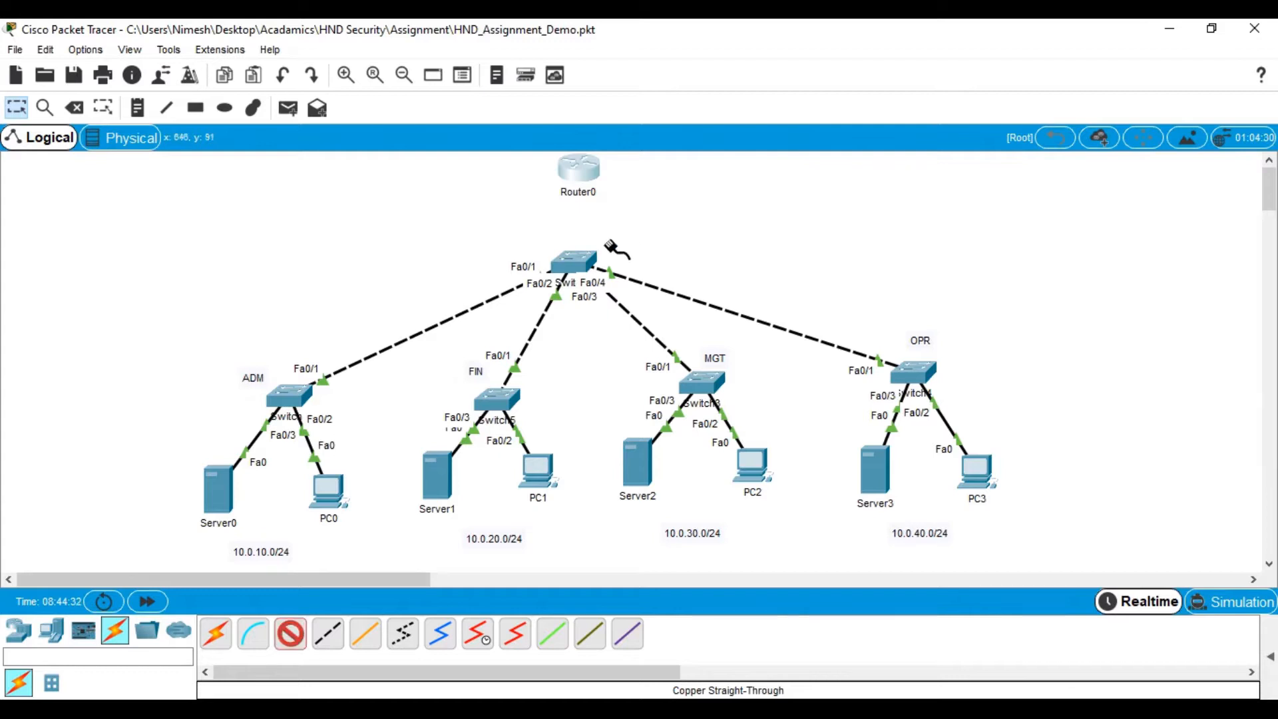
{"action": "left_click", "coordinate": [574, 261]}
{"action": "left_click", "coordinate": [620, 284]}
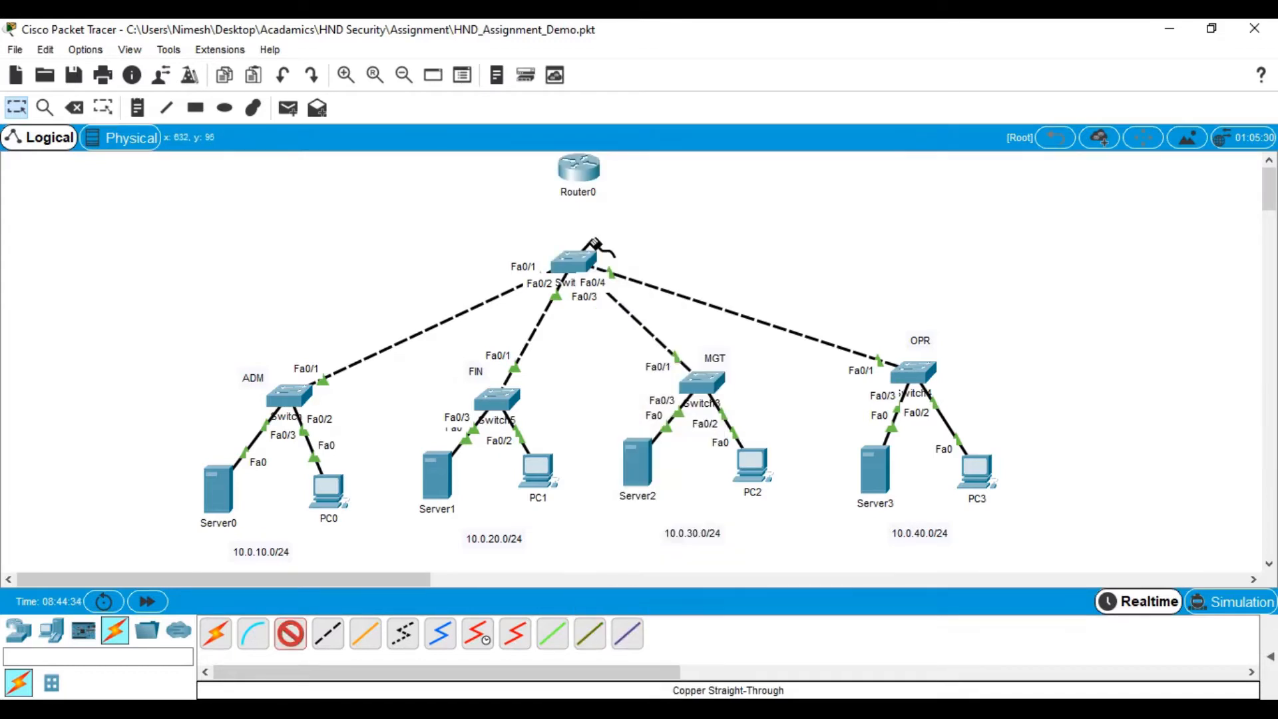
{"action": "left_click", "coordinate": [582, 175]}
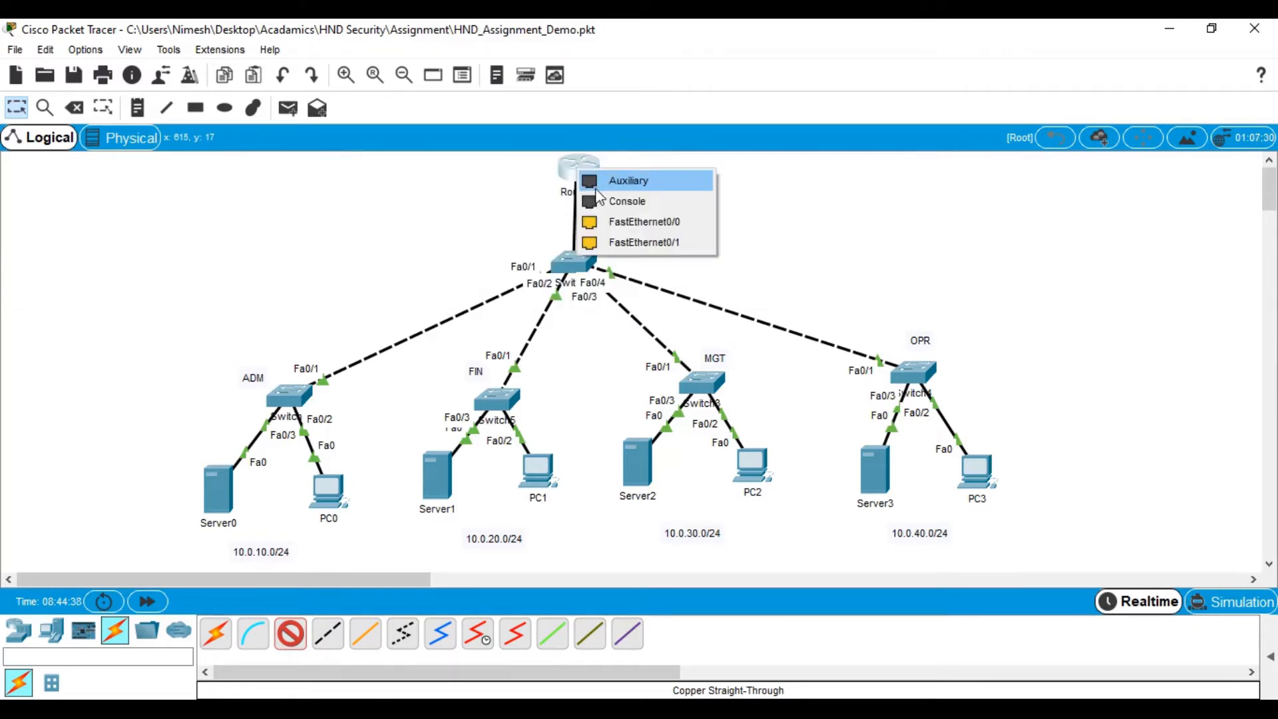
{"action": "left_click", "coordinate": [634, 224]}
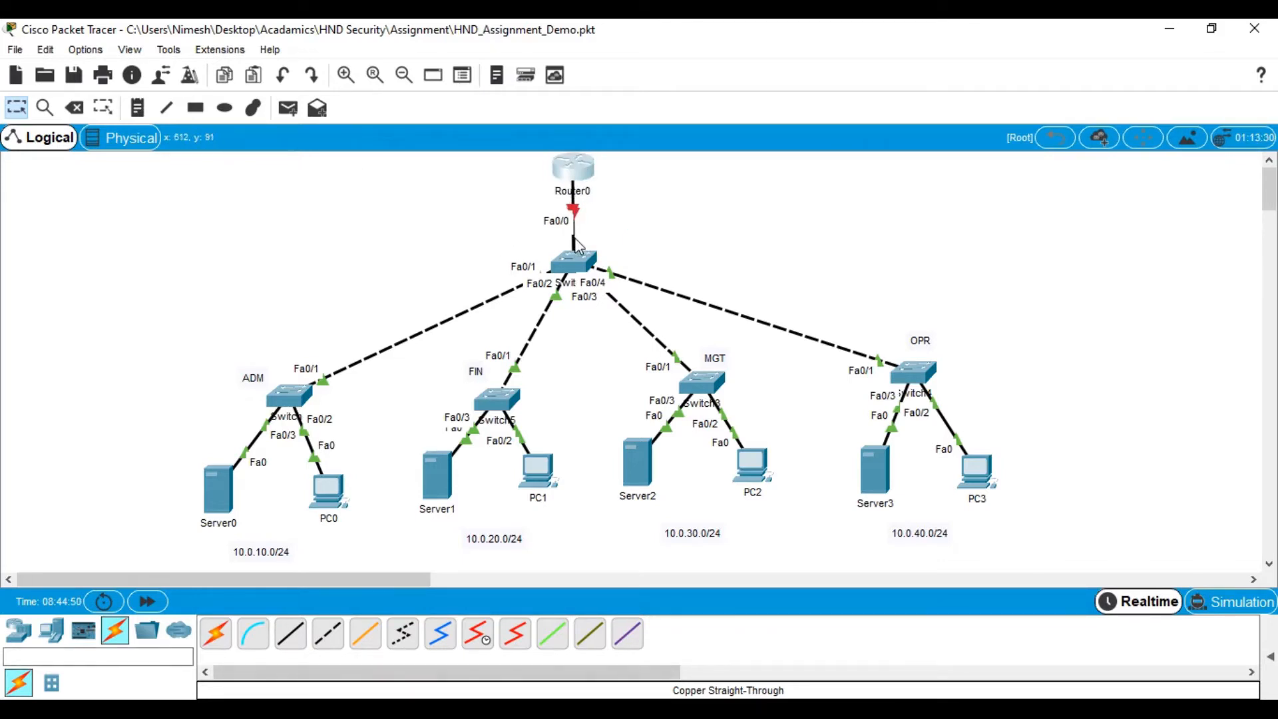
- Open the central switch's command line in a maximized window and enter global configuration mode with en and conf t
{"action": "left_click", "coordinate": [579, 266]}
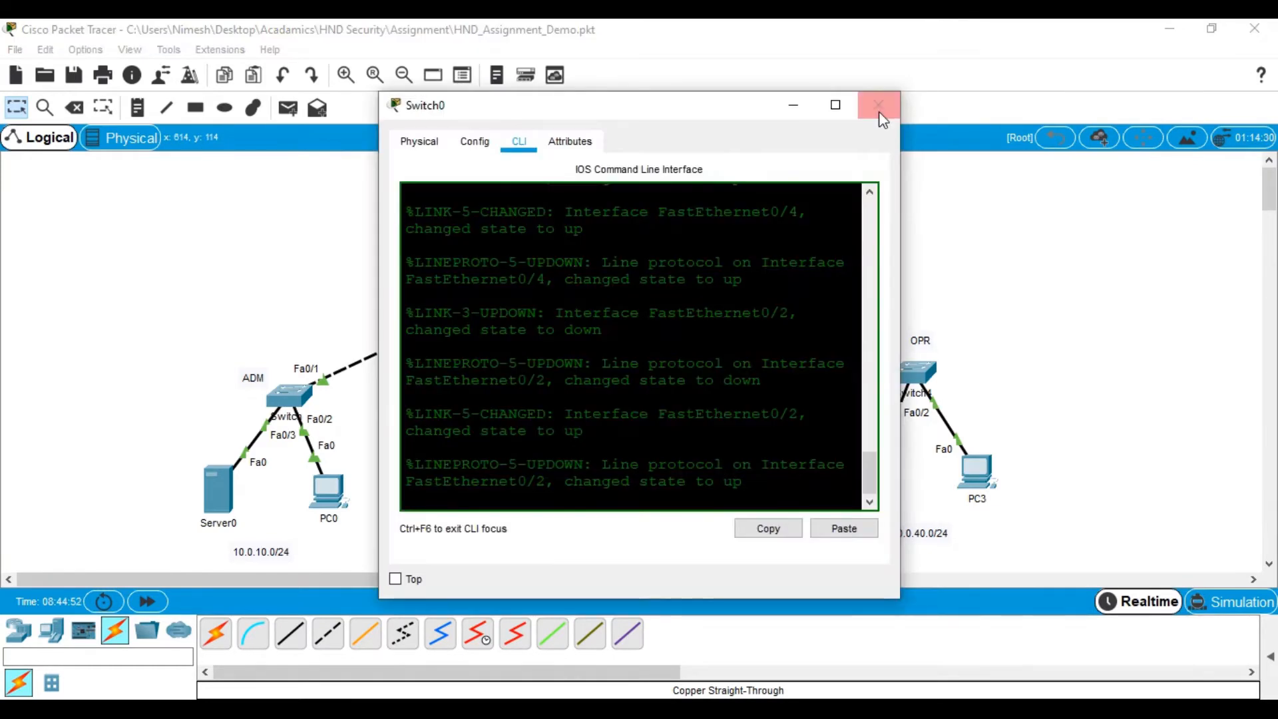
{"action": "left_click", "coordinate": [840, 104]}
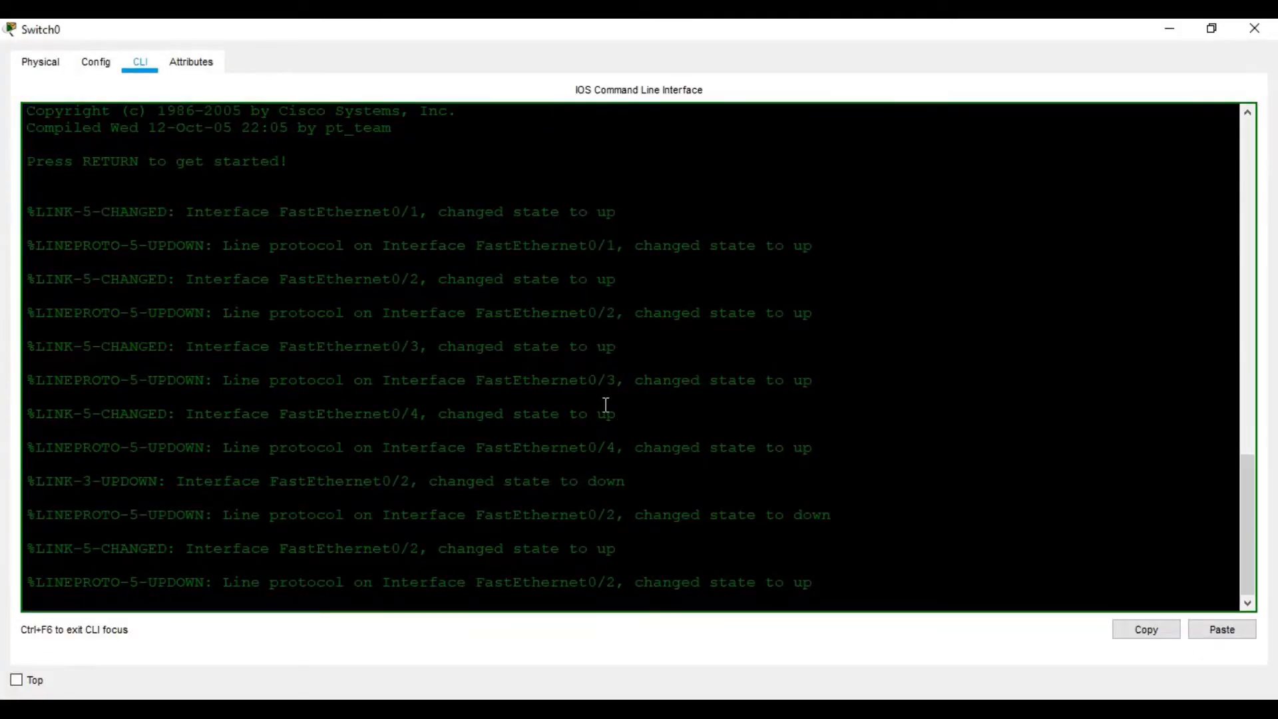
{"action": "key", "text": "Return"}
{"action": "key", "text": "Return"}
{"action": "key", "text": "Return"}
{"action": "key", "text": "Return"}
{"action": "type", "text": "en"}
{"action": "key", "text": "Return"}
{"action": "type", "text": "conf t"}
{"action": "key", "text": "Return"}
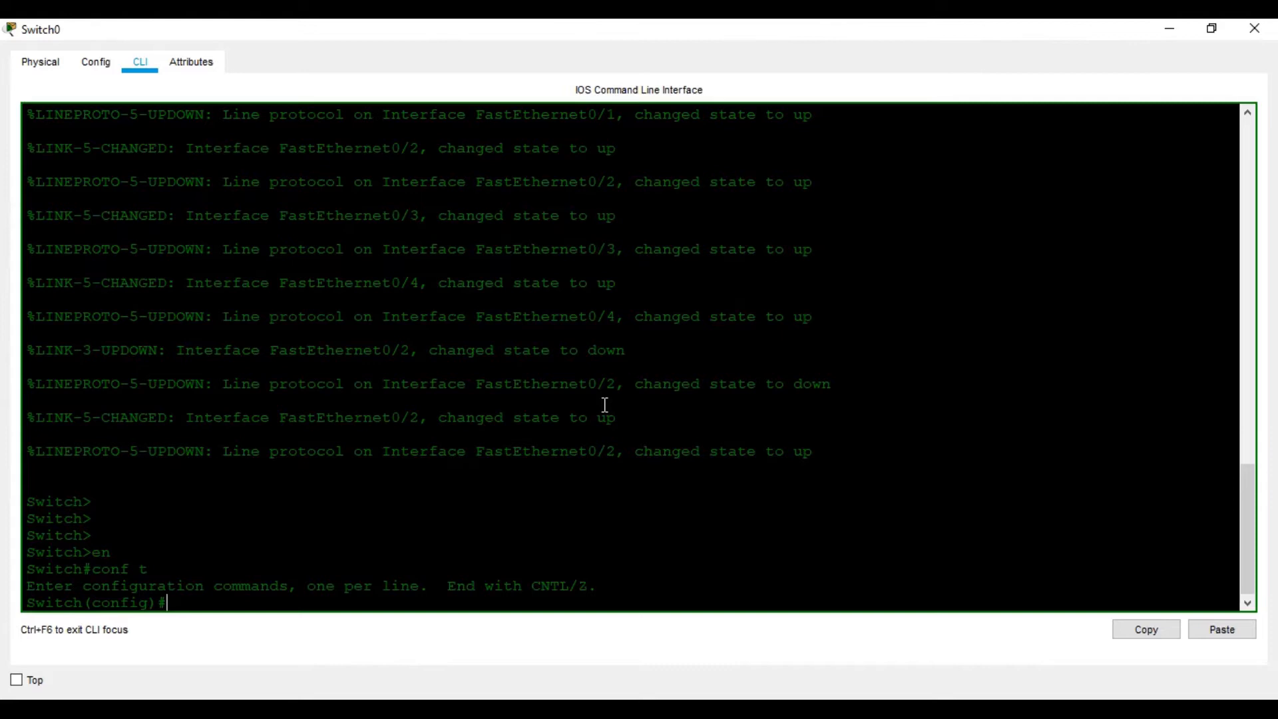
- Set the central switch's hostname to S1 and return to privileged EXEC mode
{"action": "type", "text": "host"}
{"action": "key", "text": "Tab"}
{"action": "type", "text": "S1"}
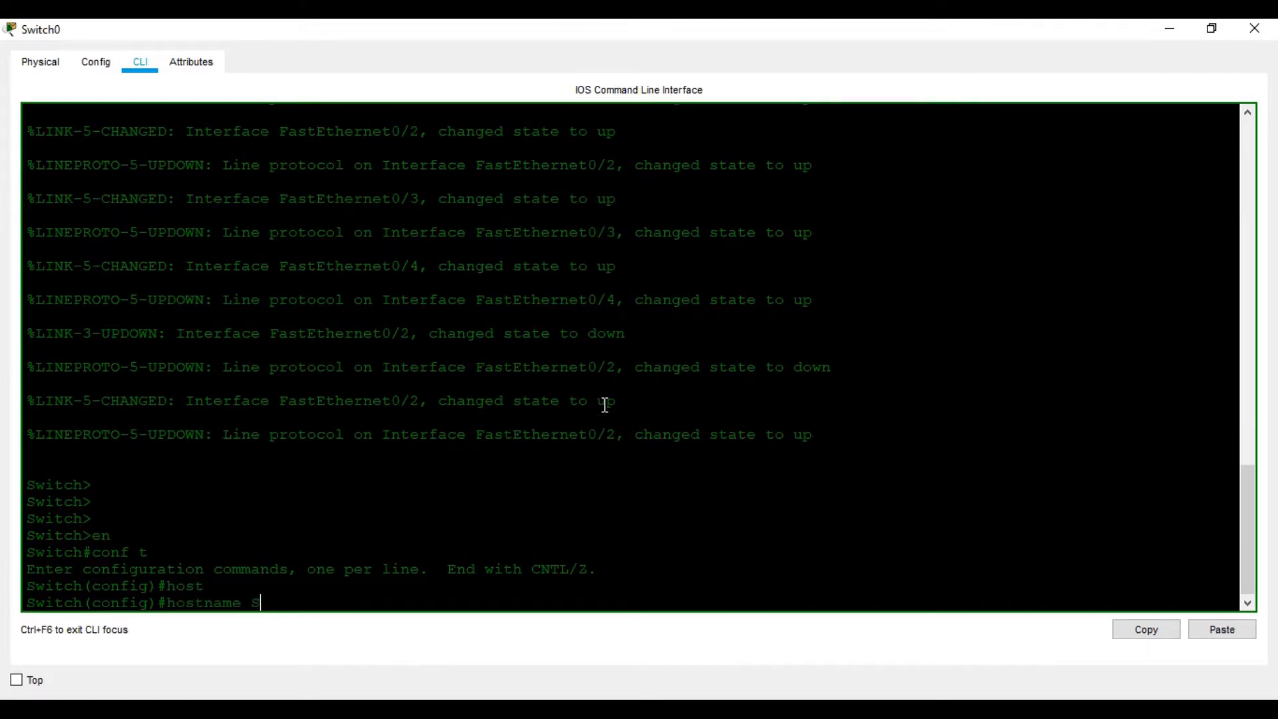
{"action": "key", "text": "BackSpace"}
{"action": "key", "text": "BackSpace"}
{"action": "key", "text": "BackSpace"}
{"action": "type", "text": "S1"}
{"action": "key", "text": "Return"}
{"action": "key", "text": "Return"}
{"action": "key", "text": "Return"}
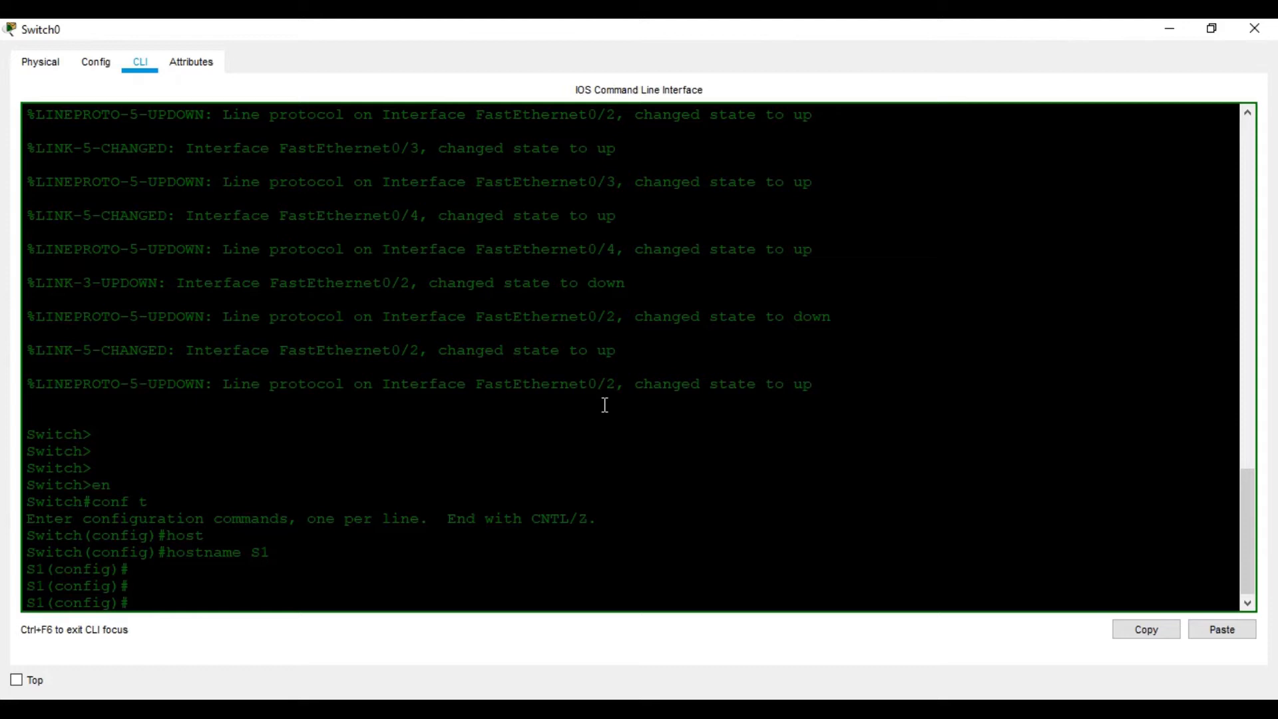
{"action": "key", "text": "ctrl+z"}
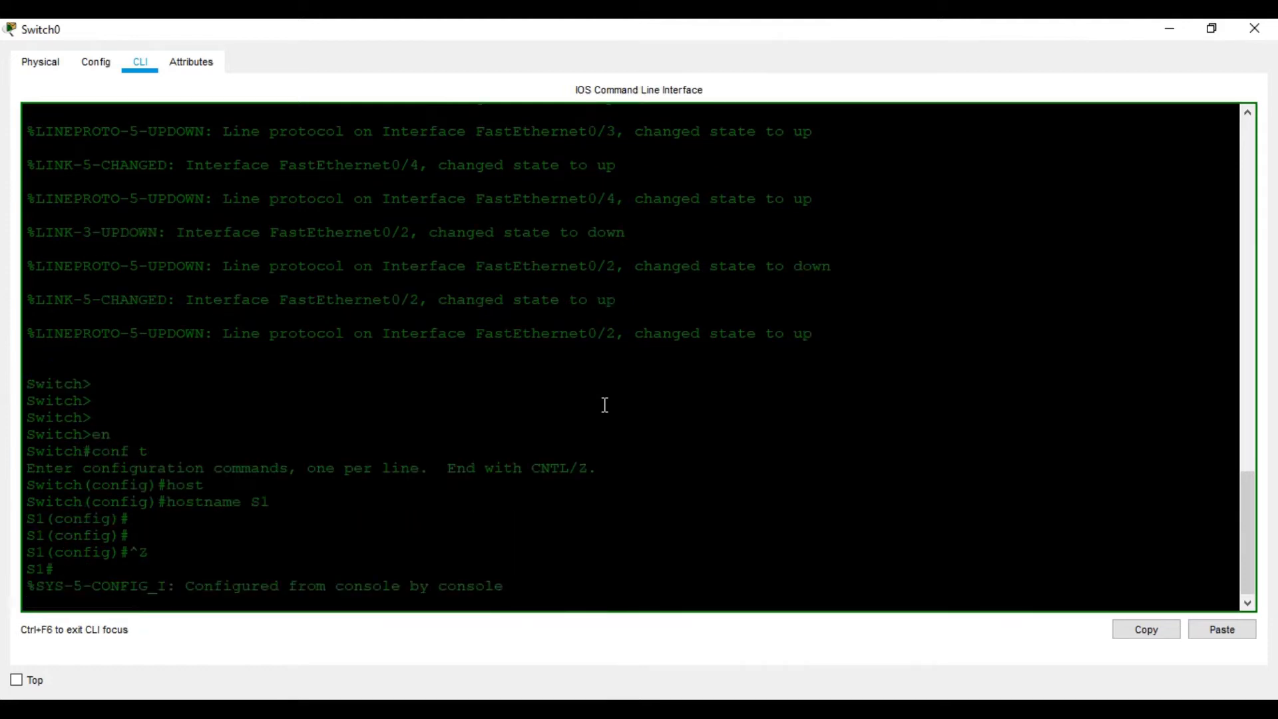
- Display the switch's VLAN table with sh vlan and review the VLANs and their port assignments
{"action": "key", "text": "Return"}
{"action": "key", "text": "Return"}
{"action": "key", "text": "Return"}
{"action": "type", "text": "sh vlans"}
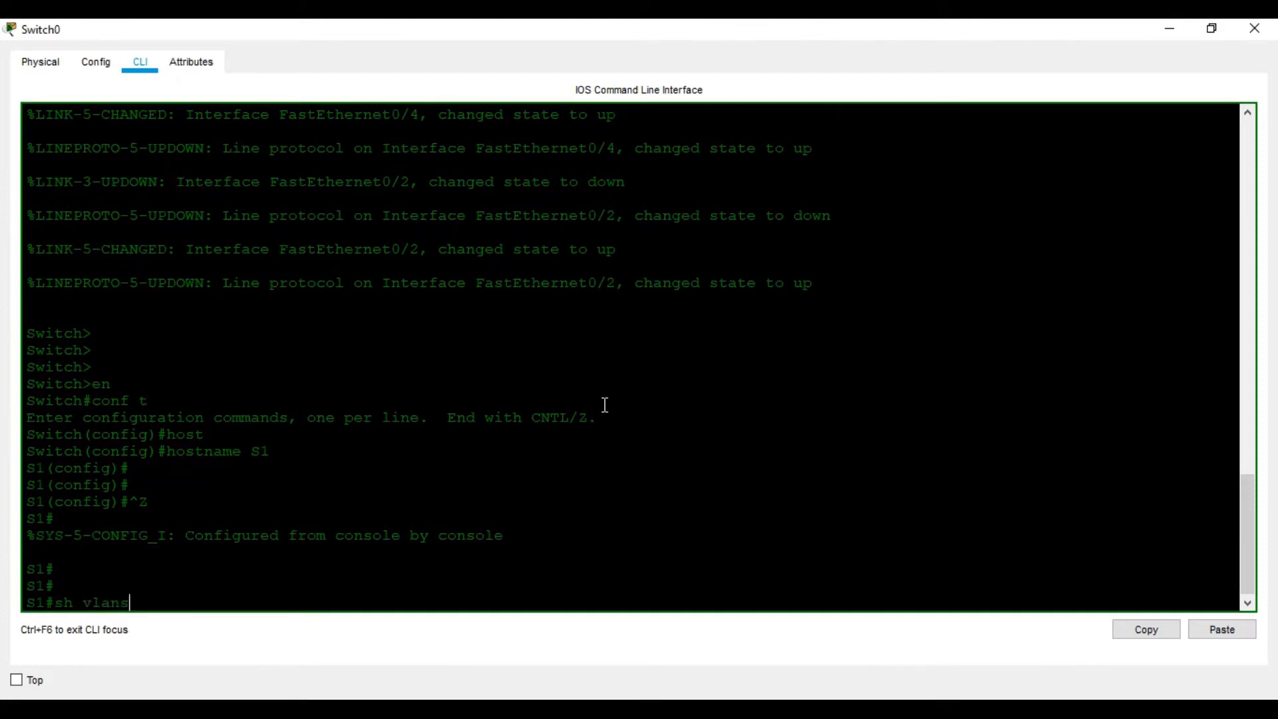
{"action": "key", "text": "Return"}
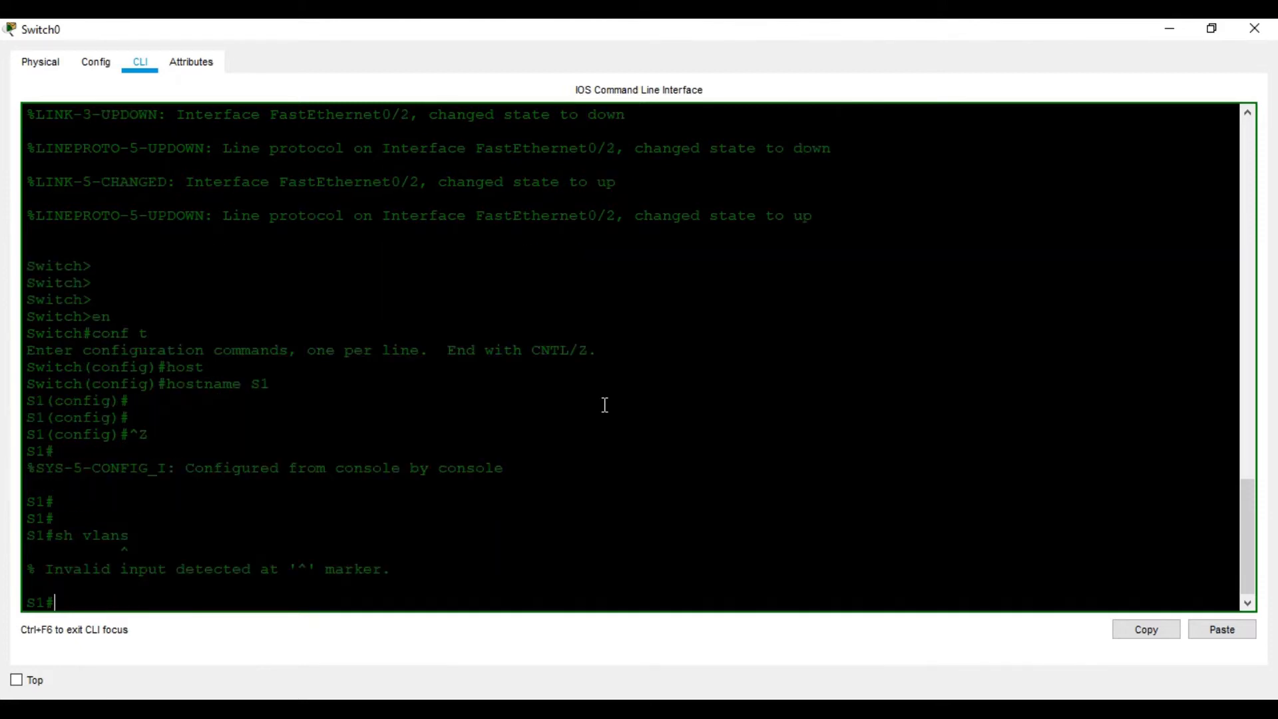
{"action": "key", "text": "Up"}
{"action": "key", "text": "BackSpace"}
{"action": "key", "text": "Return"}
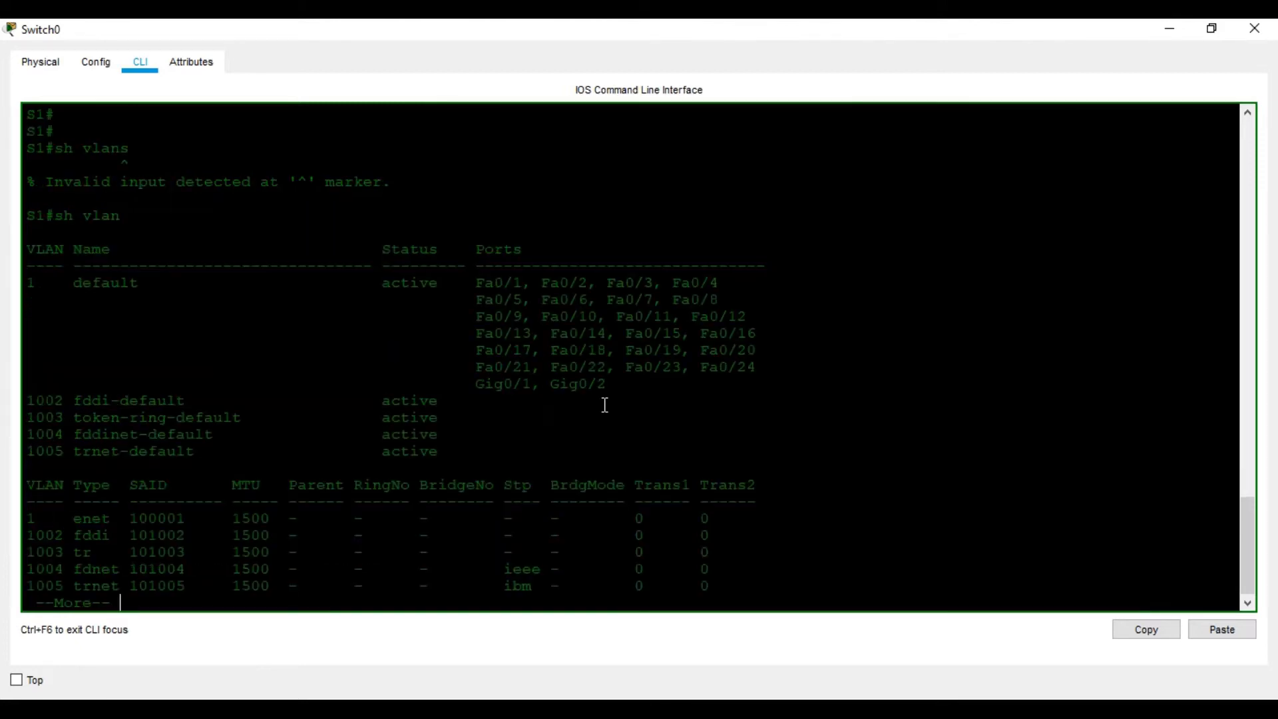
{"action": "key", "text": "space"}
{"action": "scroll", "coordinate": [588, 417], "scroll_direction": "up", "scroll_amount": 4}
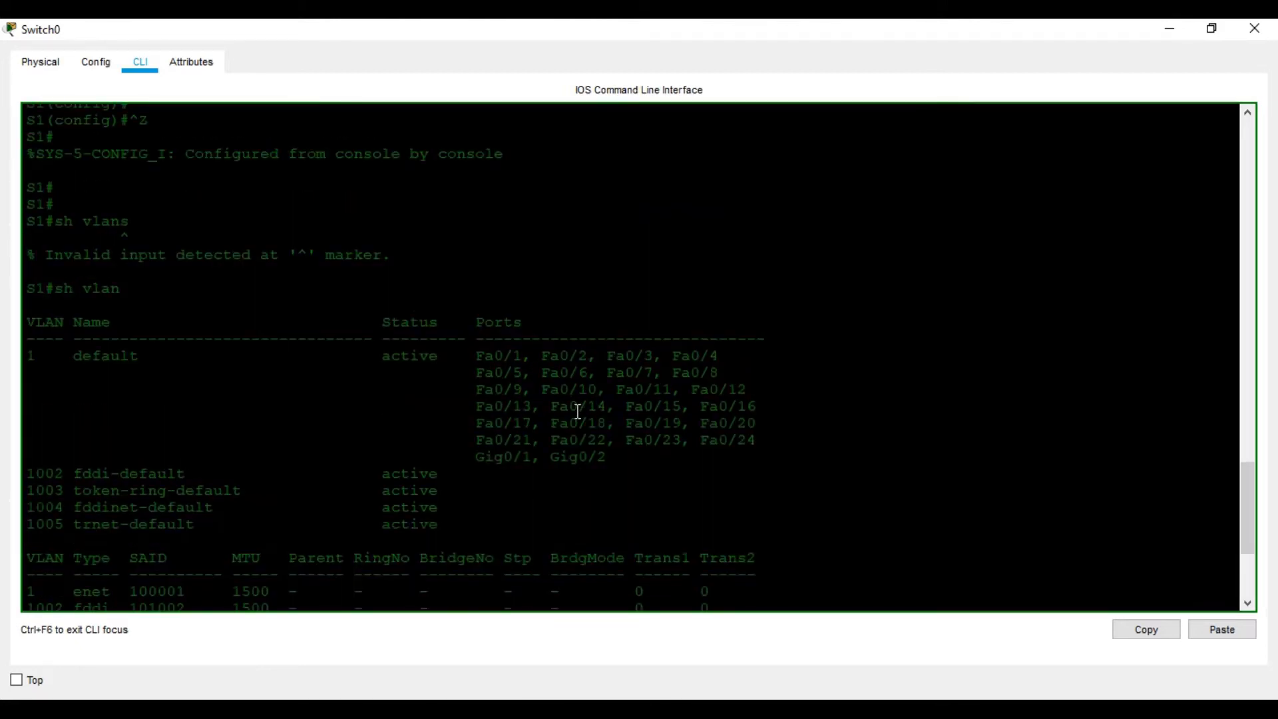
{"action": "scroll", "coordinate": [562, 411], "scroll_direction": "down", "scroll_amount": 1}
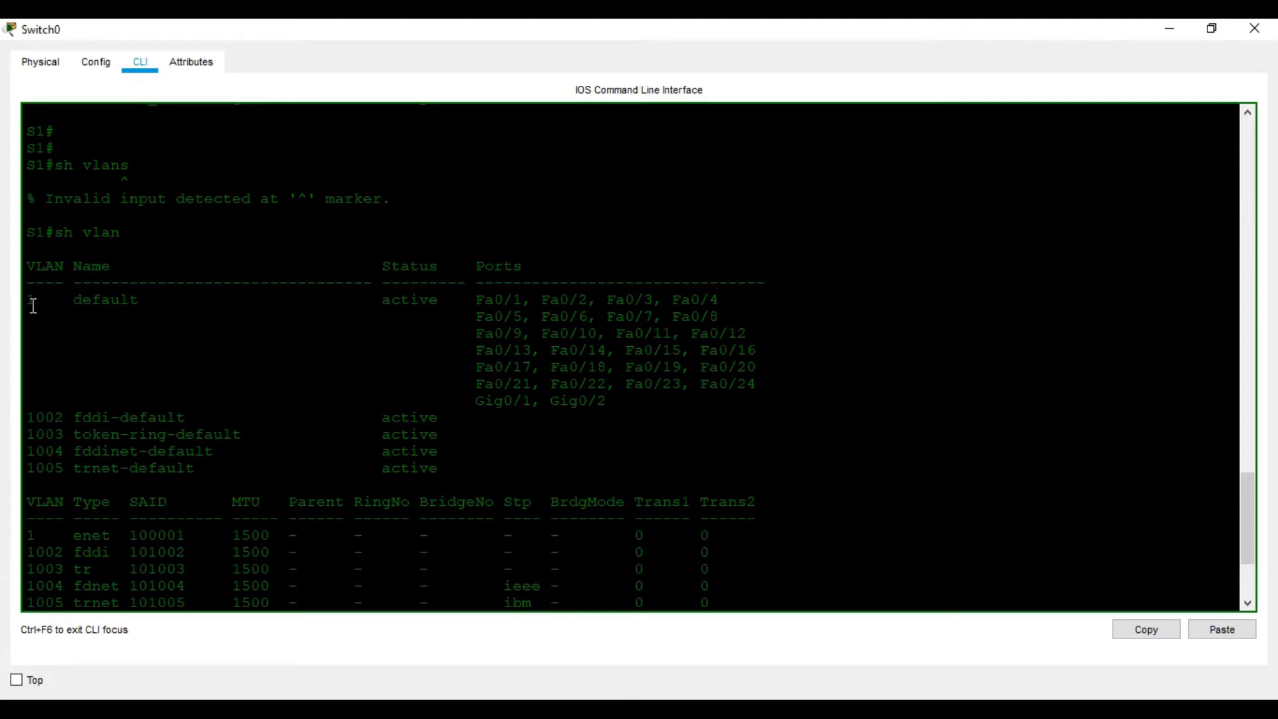
- Review the department switches in the network topology and return to the central switch's command line
{"action": "left_click", "coordinate": [515, 658]}
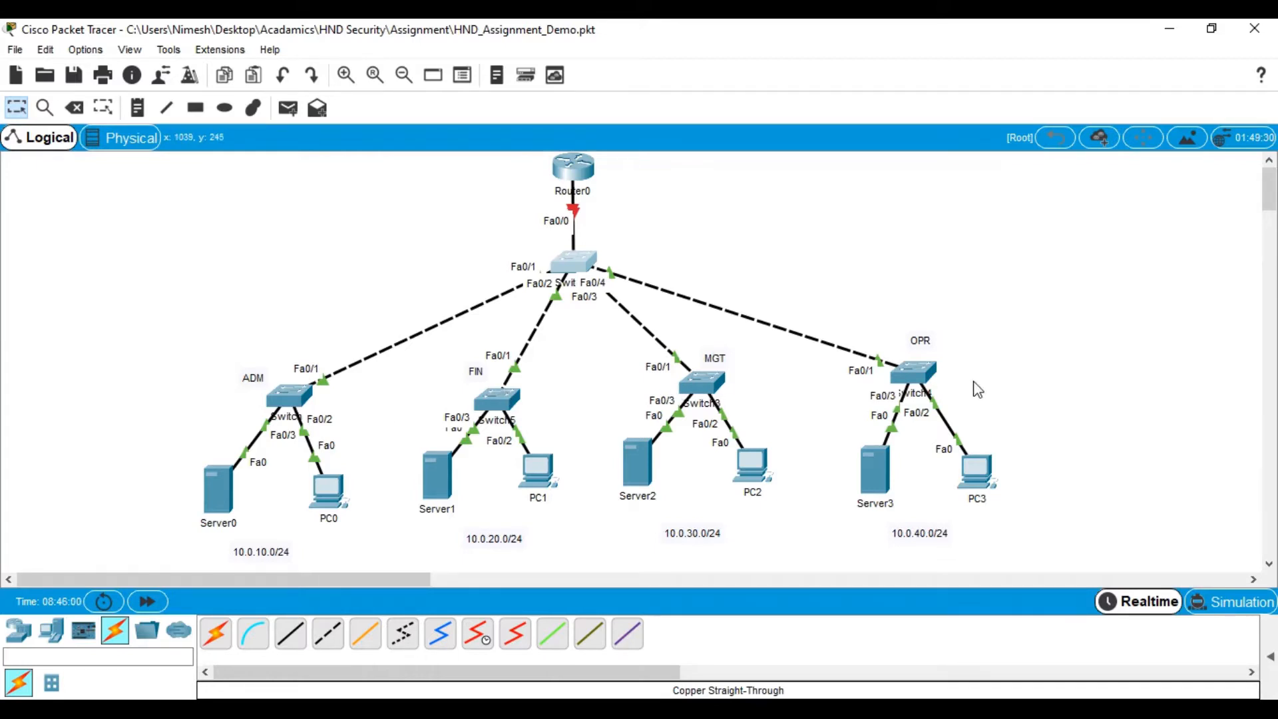
{"action": "mouse_move", "coordinate": [275, 418]}
{"action": "left_click", "coordinate": [735, 631]}
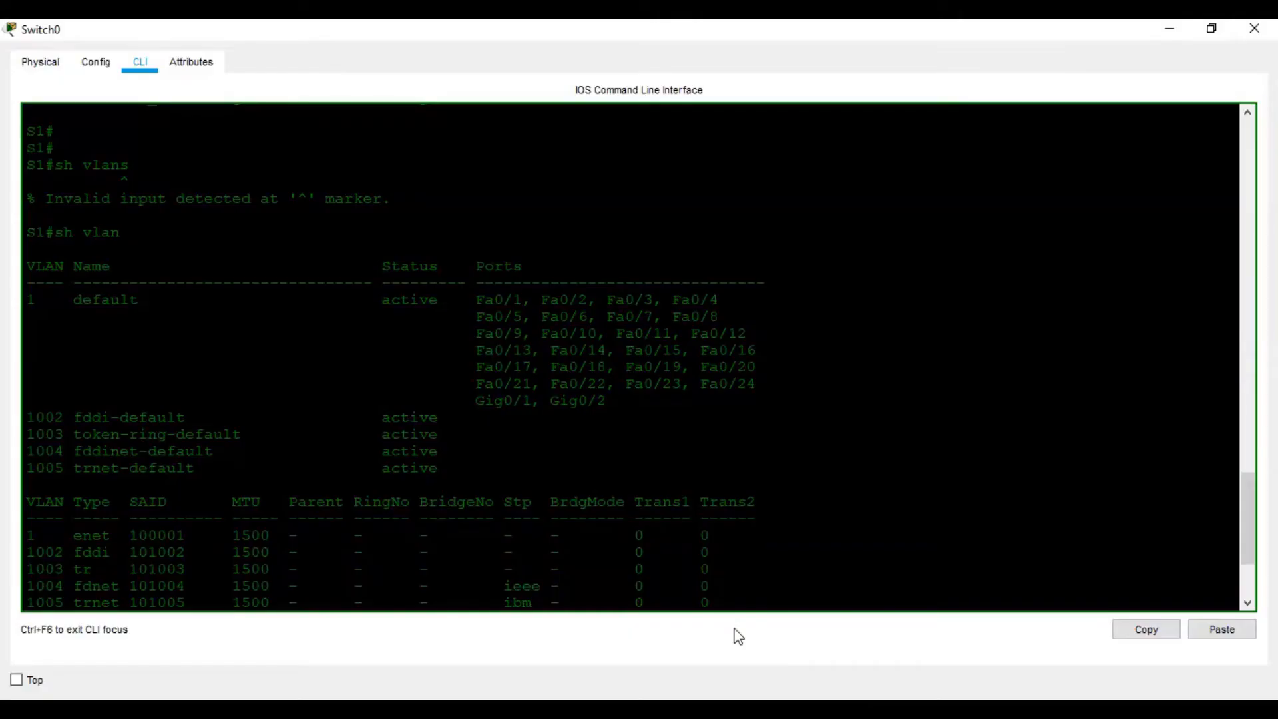
- Enter global configuration mode on S1 with conf t
{"action": "scroll", "coordinate": [804, 526], "scroll_direction": "down", "scroll_amount": 3}
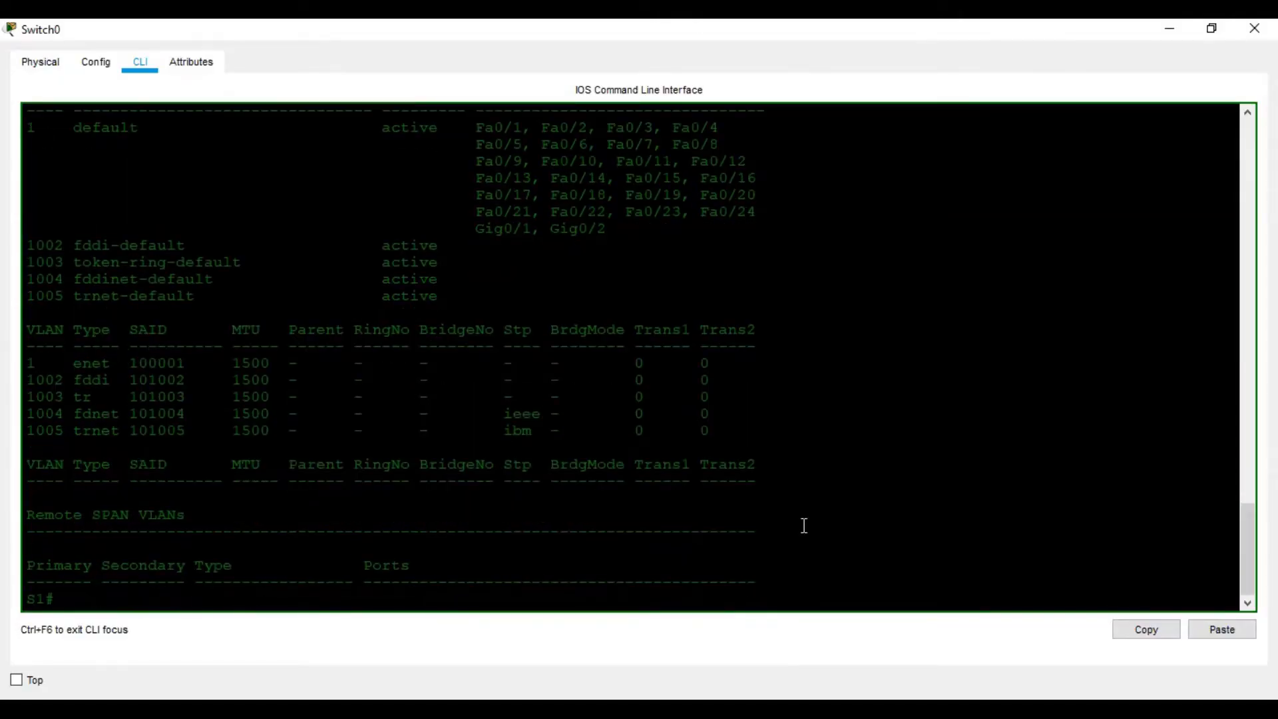
{"action": "key", "text": "Return"}
{"action": "key", "text": "Return"}
{"action": "type", "text": "conft"}
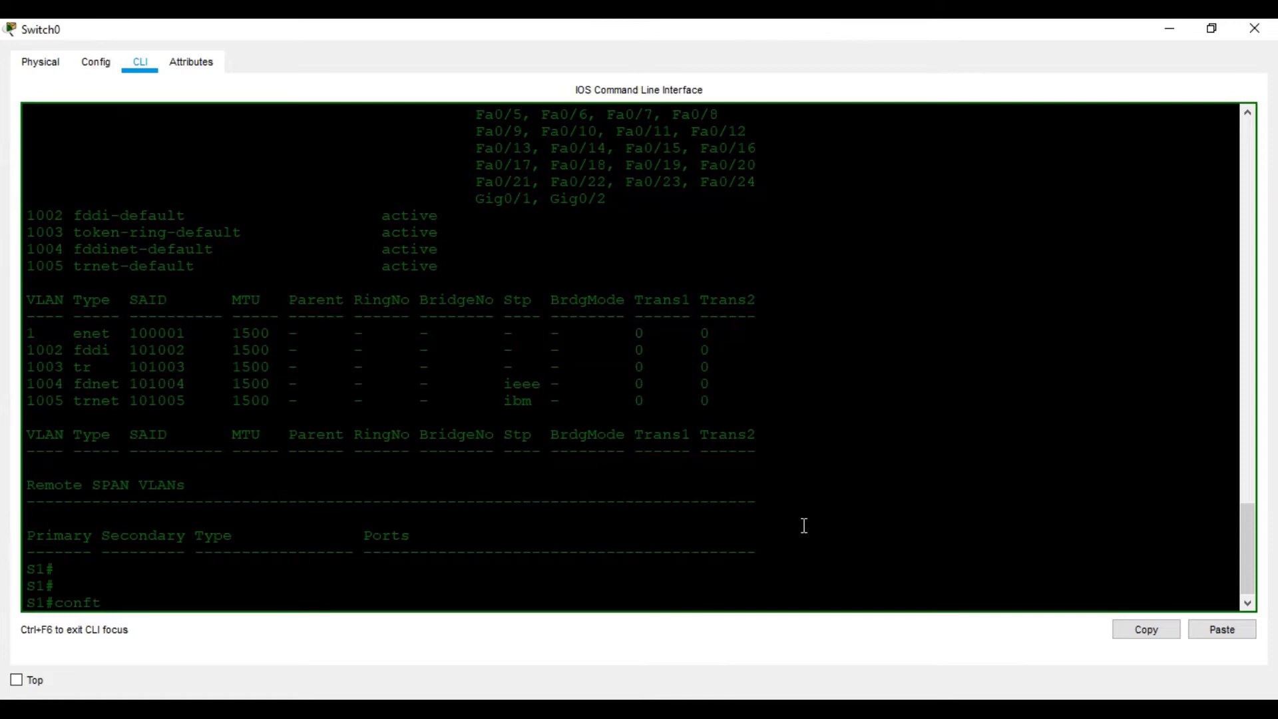
{"action": "key", "text": "BackSpace"}
{"action": "type", "text": "t"}
{"action": "key", "text": "Return"}
{"action": "key", "text": "Return"}
{"action": "key", "text": "Return"}
{"action": "key", "text": "Return"}
- Create VLAN 101 on S1, checking the command help for vlan and name, name it ADM, and exit VLAN configuration
{"action": "type", "text": "vlan"}
{"action": "key", "text": "Tab"}
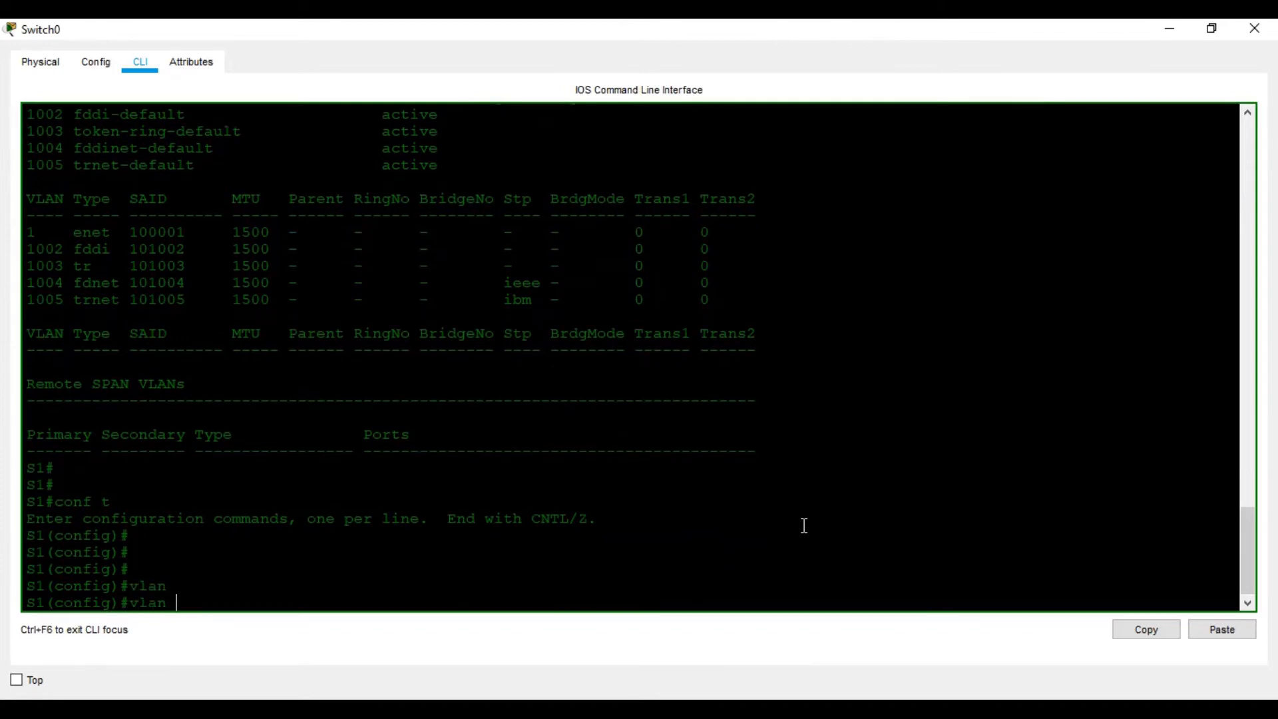
{"action": "type", "text": "?"}
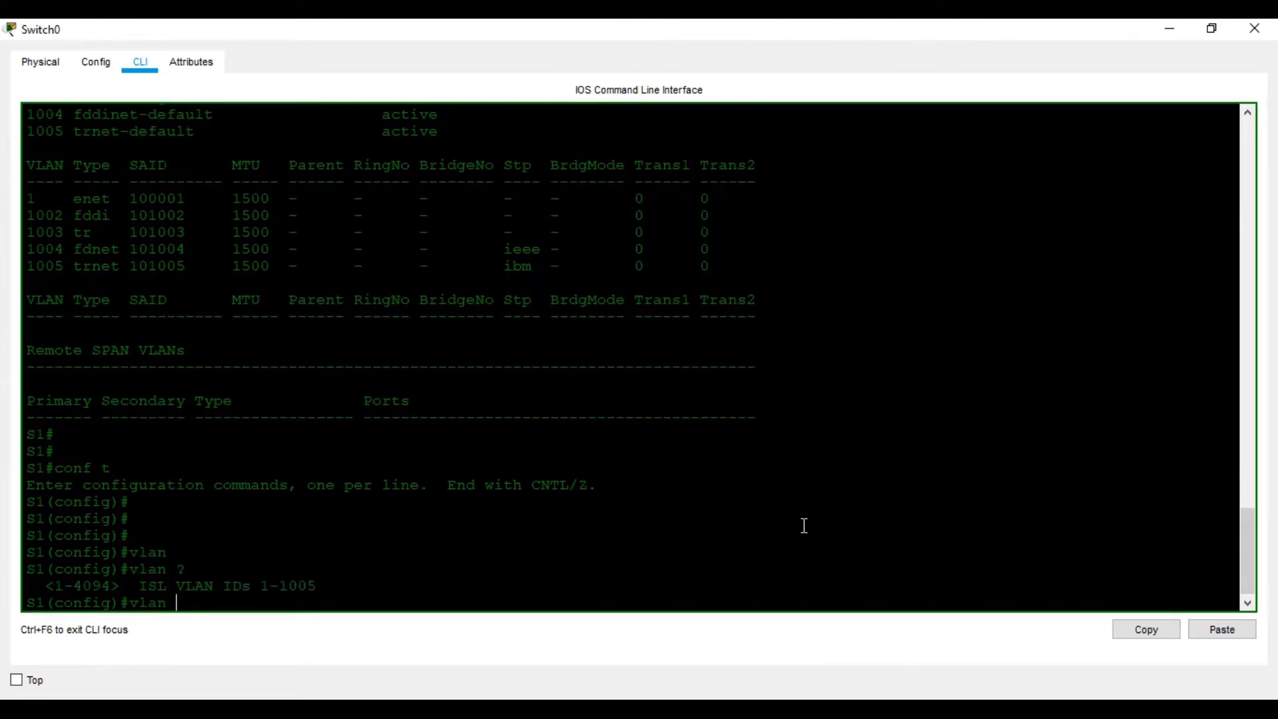
{"action": "type", "text": "101"}
{"action": "key", "text": "Return"}
{"action": "type", "text": "nas"}
{"action": "key", "text": "BackSpace"}
{"action": "type", "text": "me "}
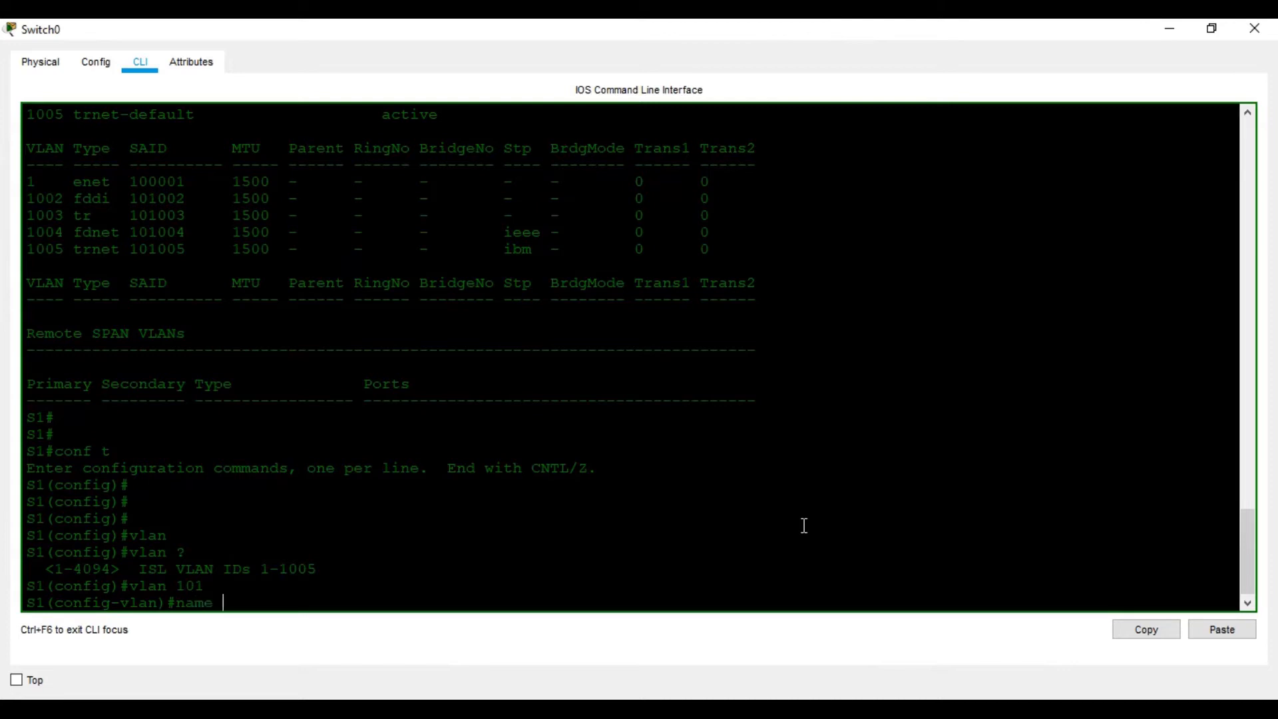
{"action": "type", "text": "?"}
{"action": "type", "text": "ADM"}
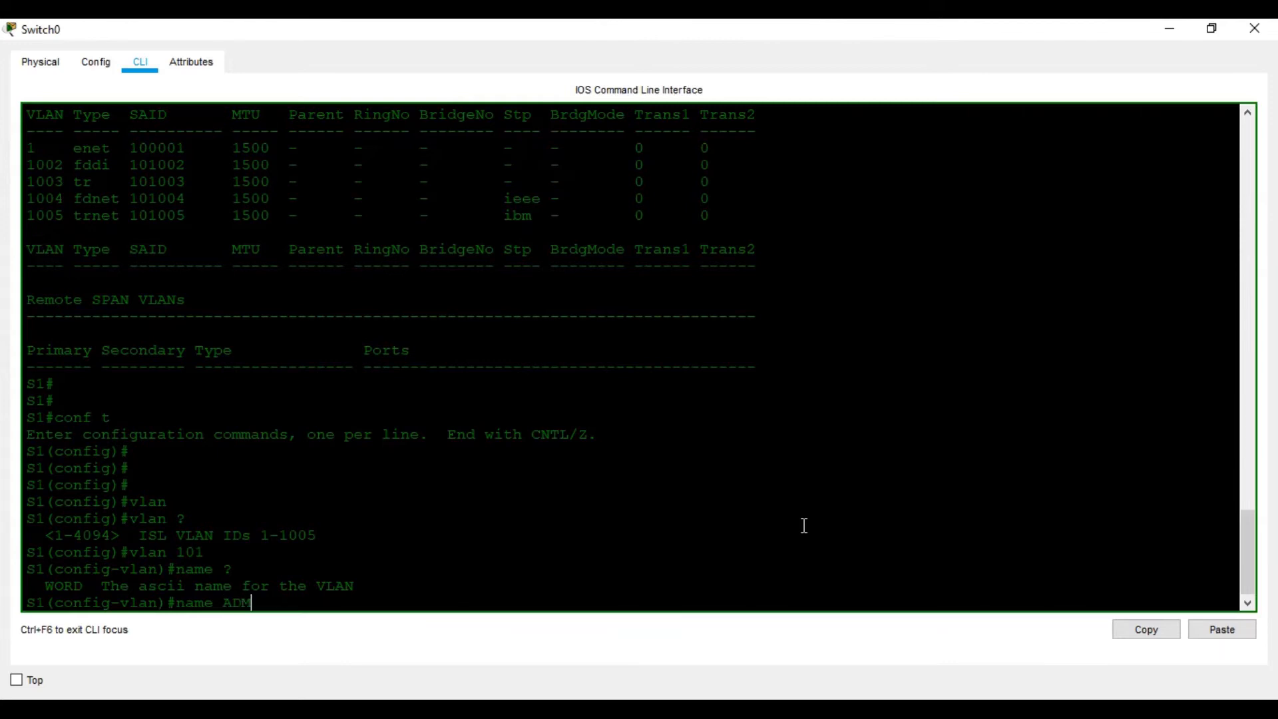
{"action": "key", "text": "Return"}
{"action": "type", "text": "EXIT"}
{"action": "key", "text": "Return"}
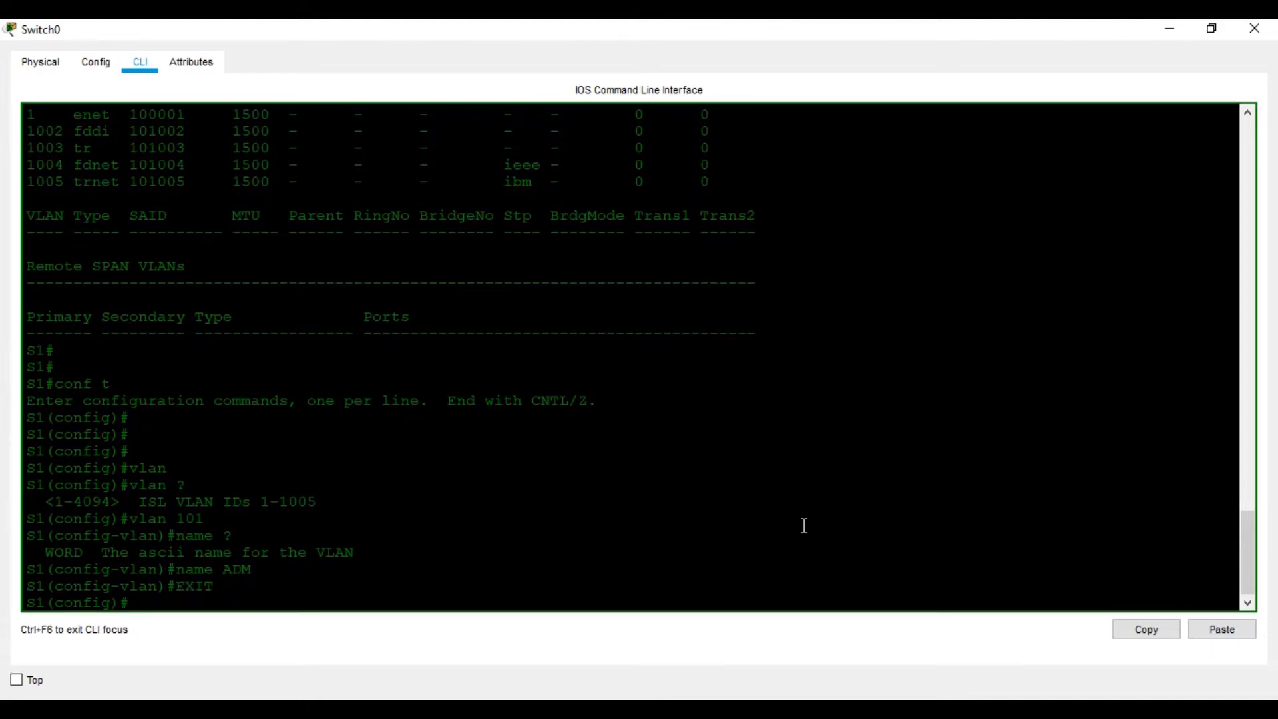
- Create VLAN 102 on S1, name it FIN, and exit its VLAN configuration
{"action": "type", "text": "VLAN"}
{"action": "key", "text": "BackSpace"}
{"action": "key", "text": "BackSpace"}
{"action": "key", "text": "BackSpace"}
{"action": "key", "text": "BackSpace"}
{"action": "type", "text": "vlan 102"}
{"action": "key", "text": "Return"}
{"action": "type", "text": "name"}
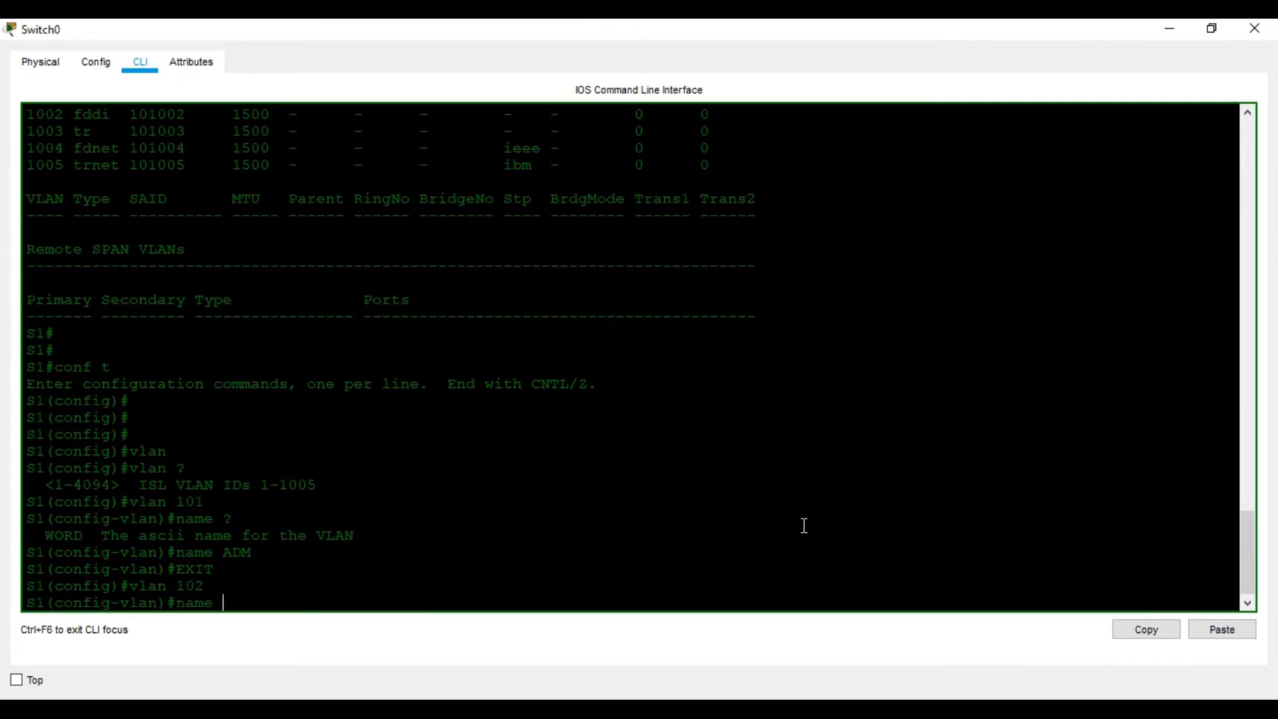
{"action": "type", "text": " FIN"}
{"action": "key", "text": "Return"}
{"action": "type", "text": "exit"}
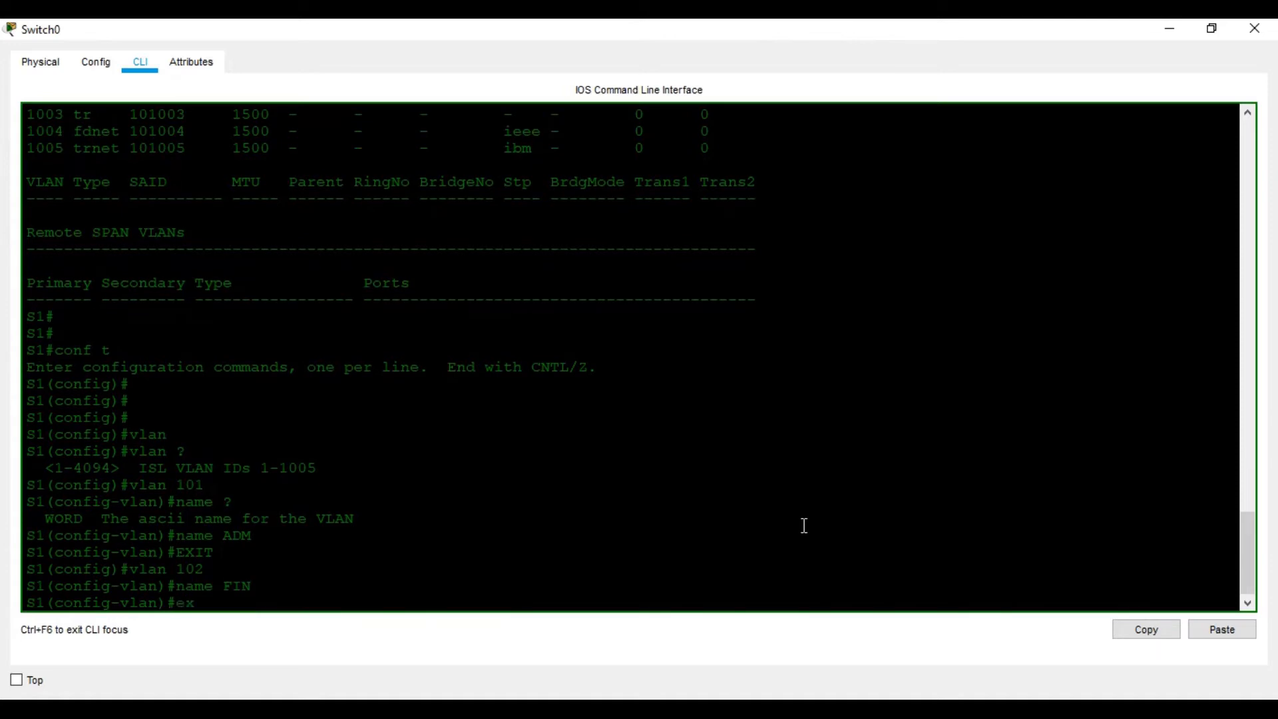
{"action": "key", "text": "Return"}
- Create VLAN 103 on S1, name it MGT, and exit its VLAN configuration
{"action": "type", "text": "vlan 102"}
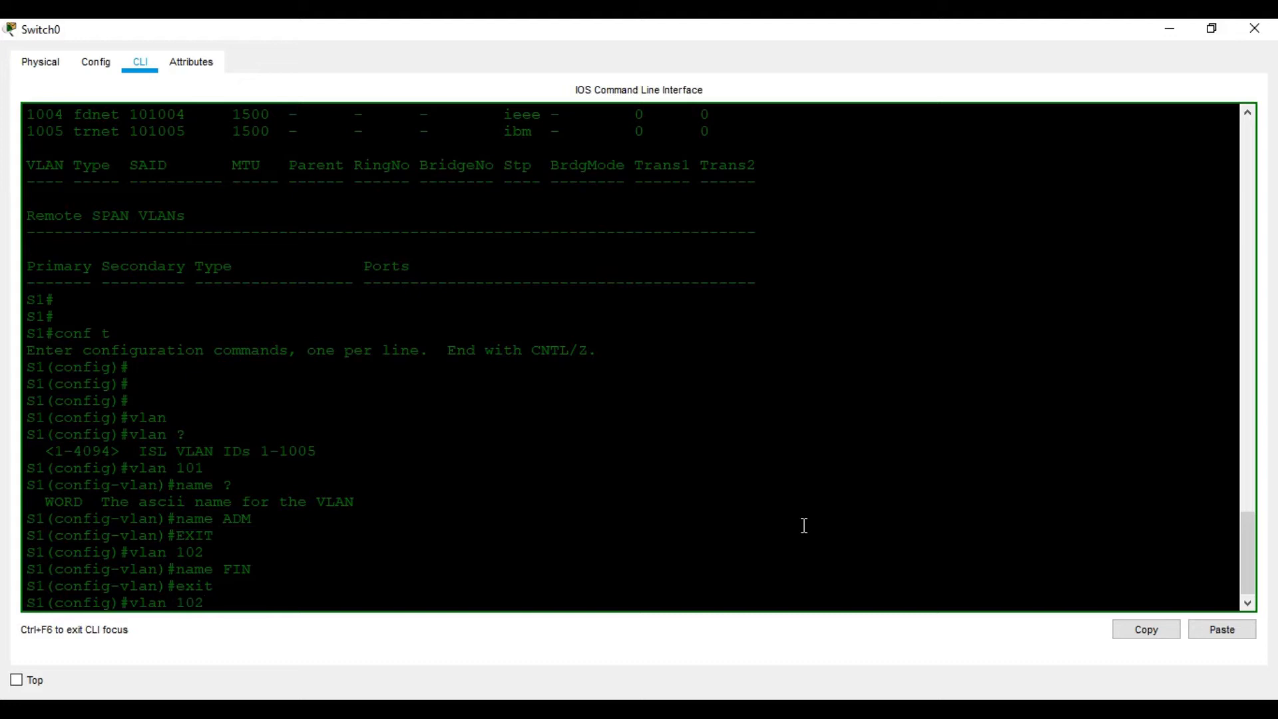
{"action": "key", "text": "BackSpace"}
{"action": "type", "text": "3"}
{"action": "key", "text": "Return"}
{"action": "type", "text": "name "}
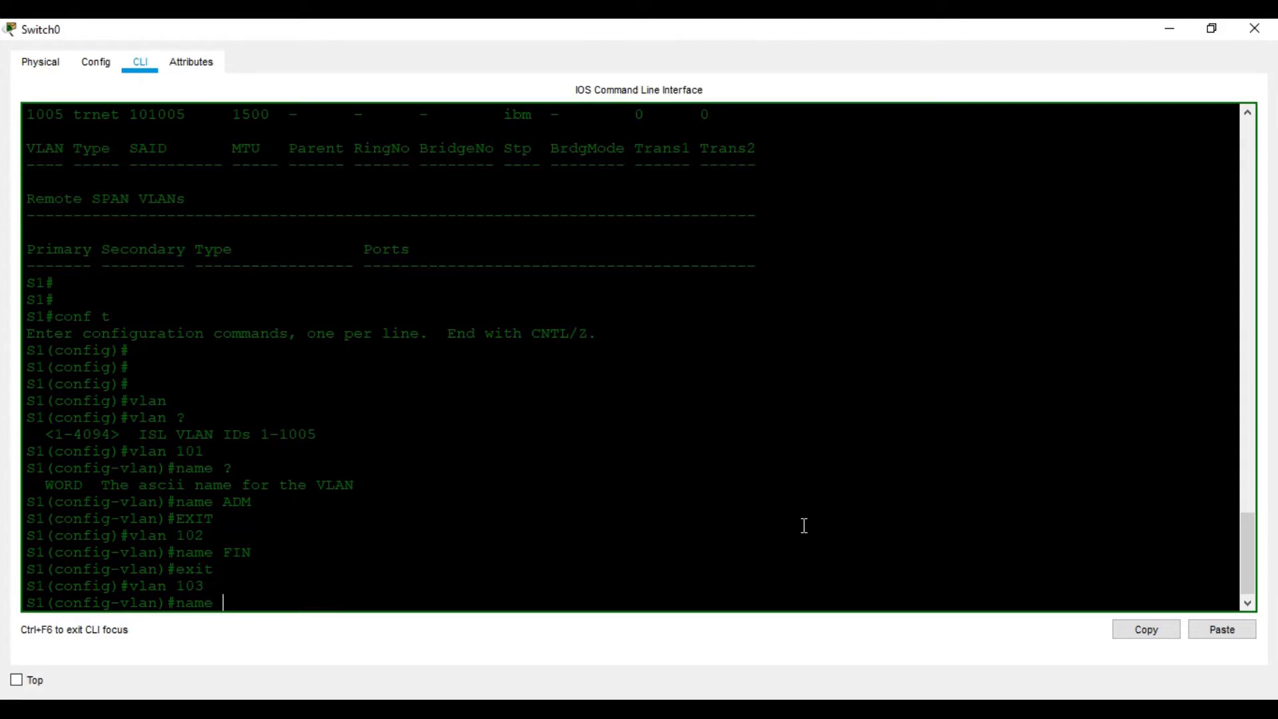
{"action": "type", "text": "MGT"}
{"action": "key", "text": "Return"}
{"action": "type", "text": "exit"}
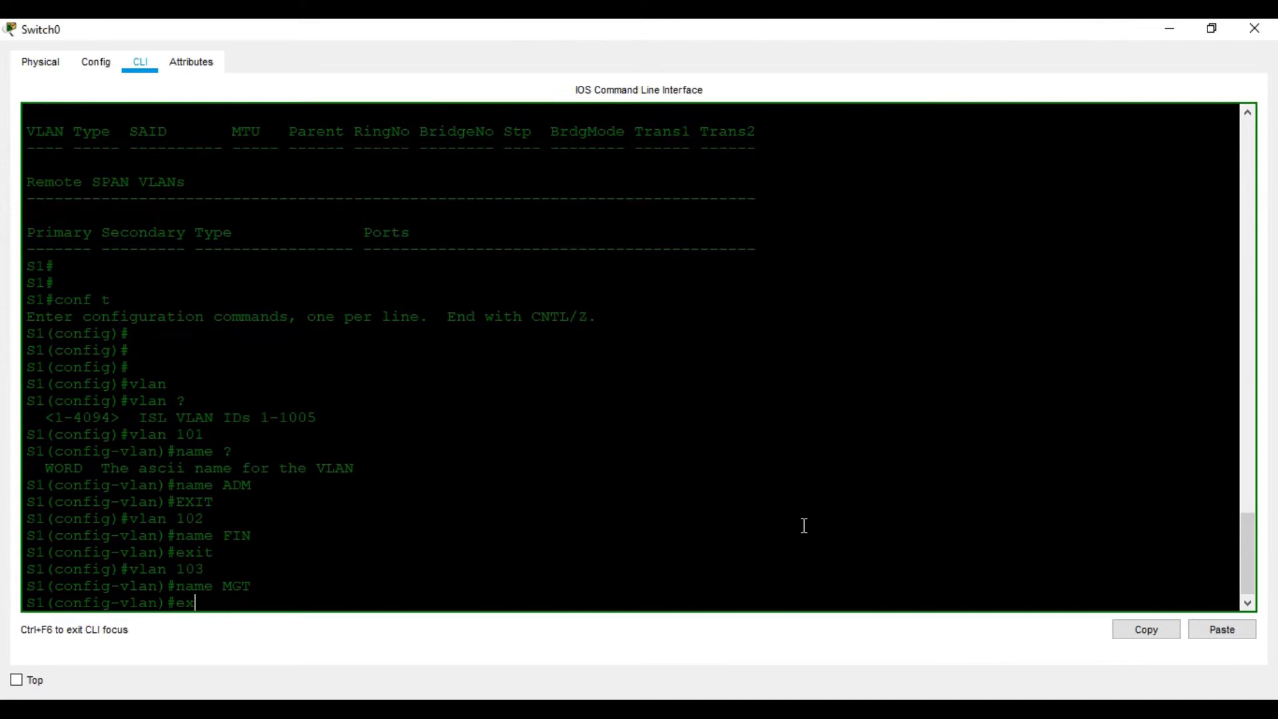
{"action": "key", "text": "Return"}
{"action": "key", "text": "Return"}
- Create VLAN 104 on S1, name it OPR, and return to privileged EXEC mode
{"action": "type", "text": "vlan"}
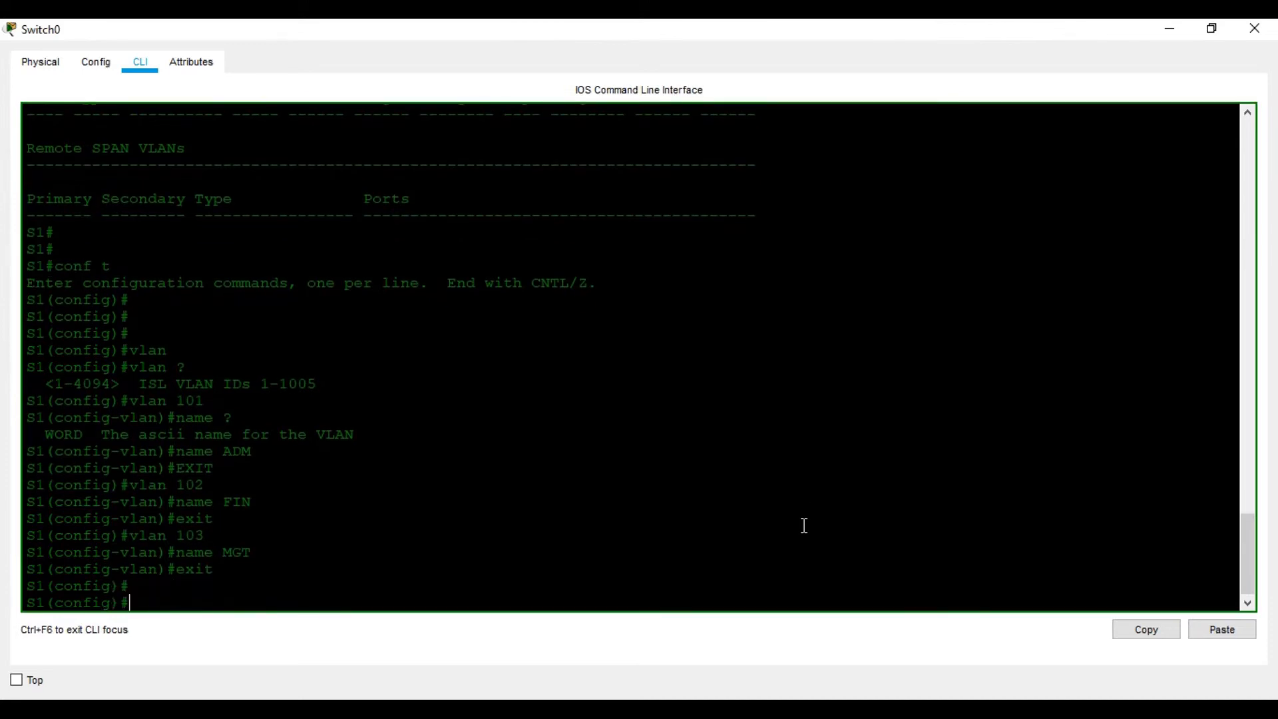
{"action": "type", "text": " 104"}
{"action": "key", "text": "Return"}
{"action": "type", "text": "name "}
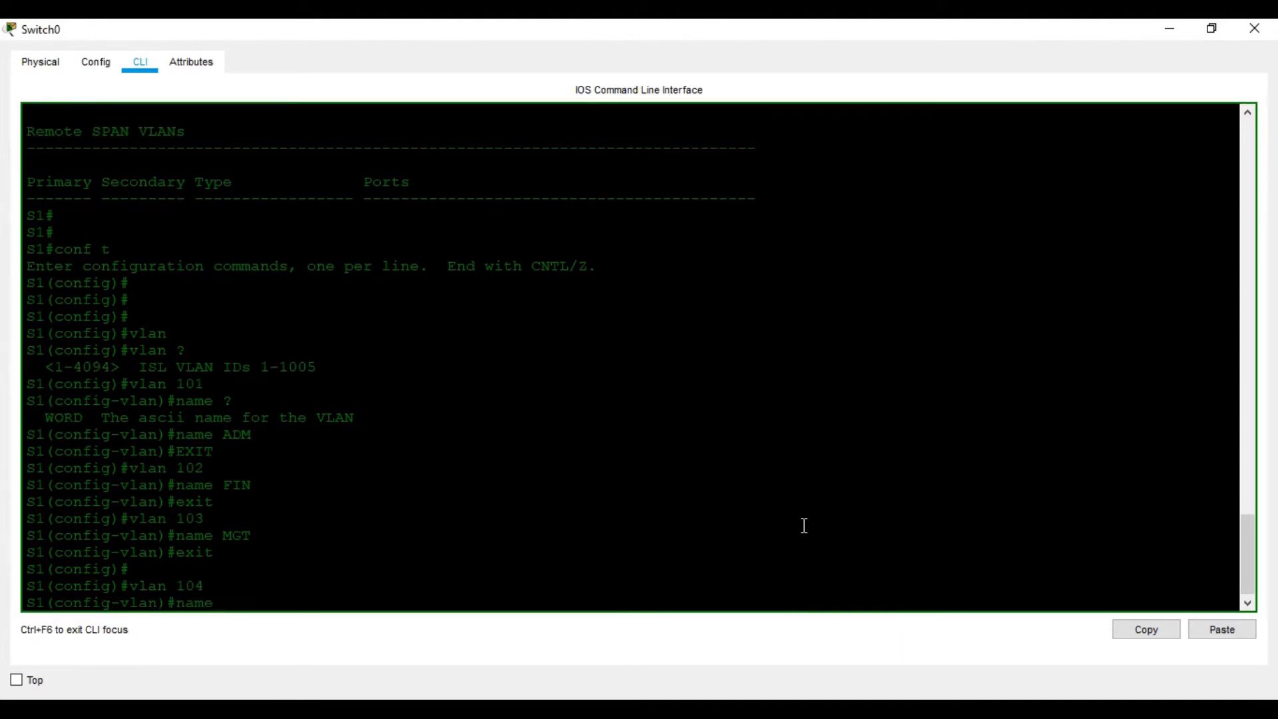
{"action": "type", "text": "OPR"}
{"action": "key", "text": "Return"}
{"action": "key", "text": "Return"}
{"action": "key", "text": "ctrl+z"}
{"action": "key", "text": "Return"}
{"action": "key", "text": "Return"}
{"action": "key", "text": "Return"}
- Display S1's VLAN table with sh vlan and page through to its end
{"action": "type", "text": "sh vlan"}
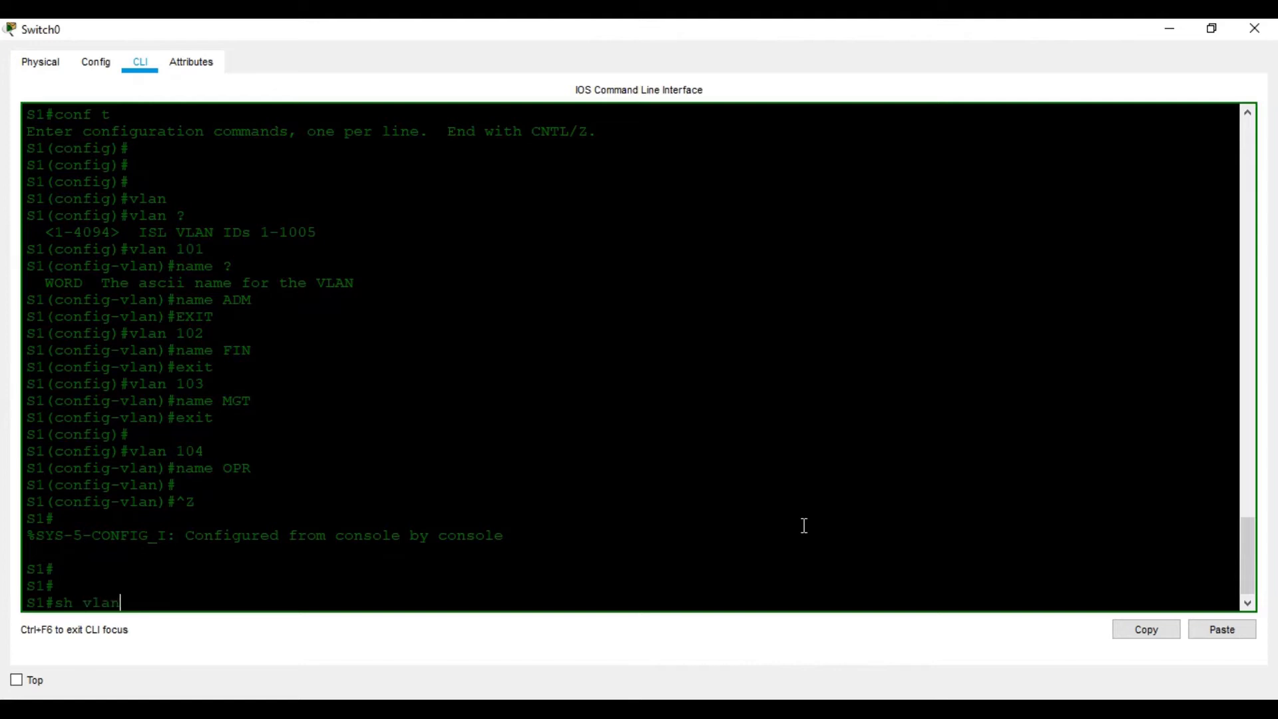
{"action": "key", "text": "Return"}
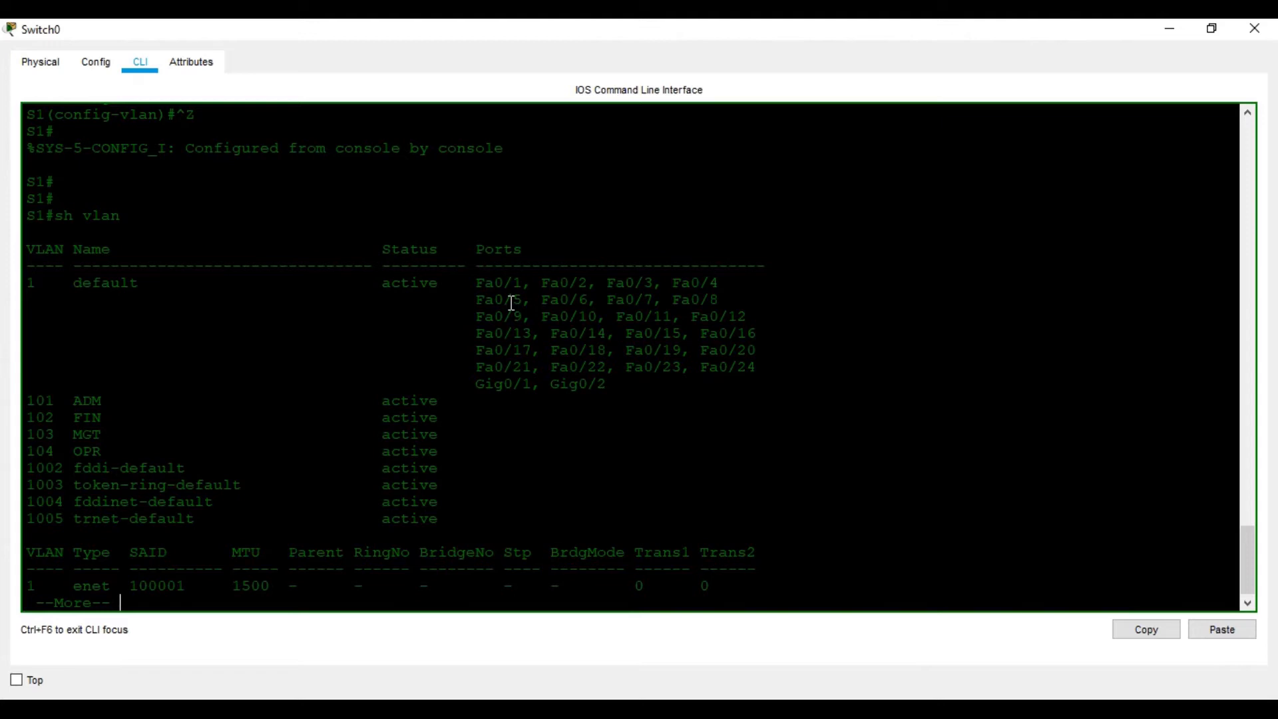
{"action": "key", "text": "Return"}
{"action": "key", "text": "Return"}
{"action": "key", "text": "Return"}
{"action": "key", "text": "space"}
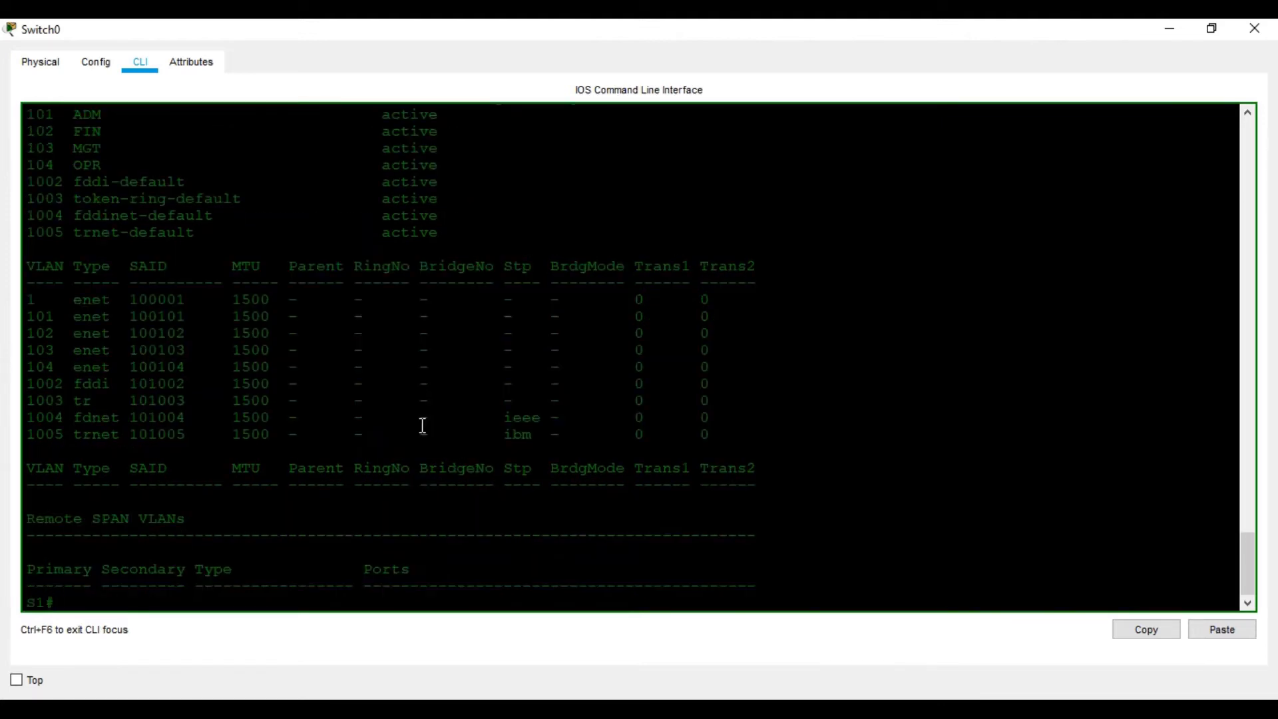
- Return S1 to global configuration mode with conf t
{"action": "type", "text": "conf t"}
{"action": "key", "text": "Return"}
{"action": "key", "text": "Return"}
{"action": "key", "text": "Return"}
{"action": "key", "text": "Return"}
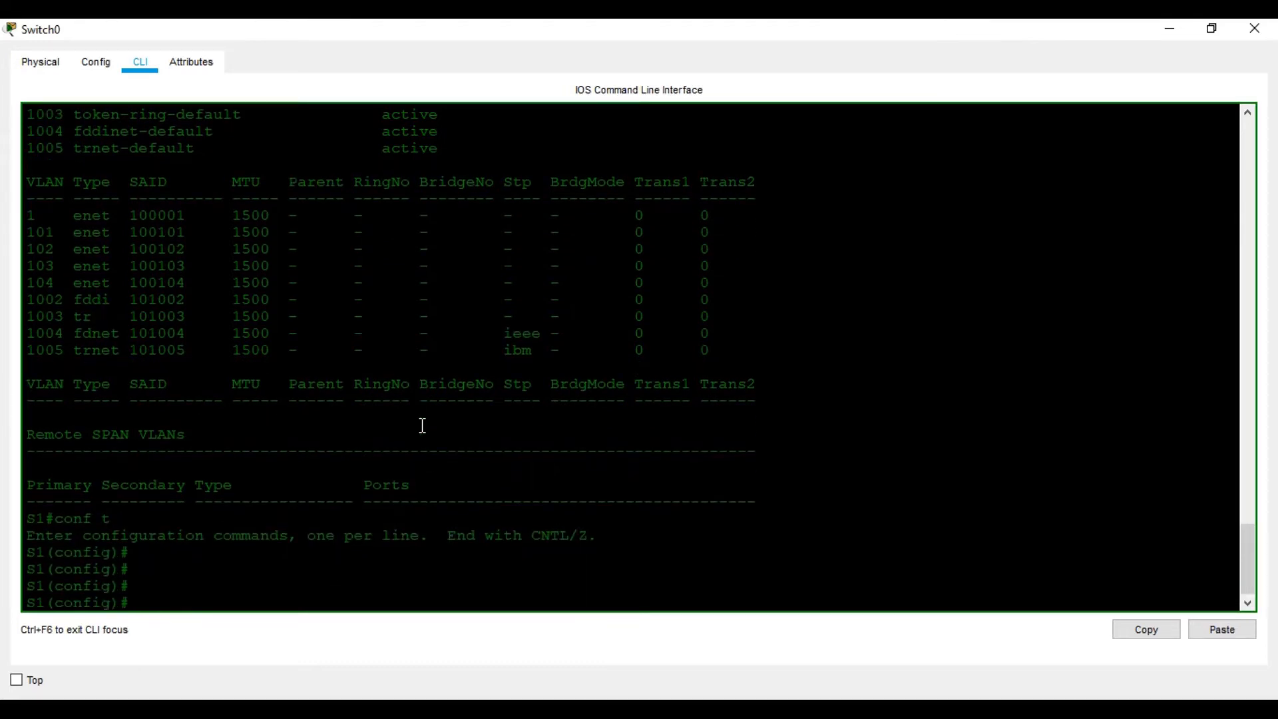
- Enter interface fastEthernet 0/1 on S1 and set its switchport mode to access
{"action": "type", "text": "int"}
{"action": "key", "text": "Tab"}
{"action": "type", "text": "f"}
{"action": "key", "text": "Tab"}
{"action": "type", "text": "0/1"}
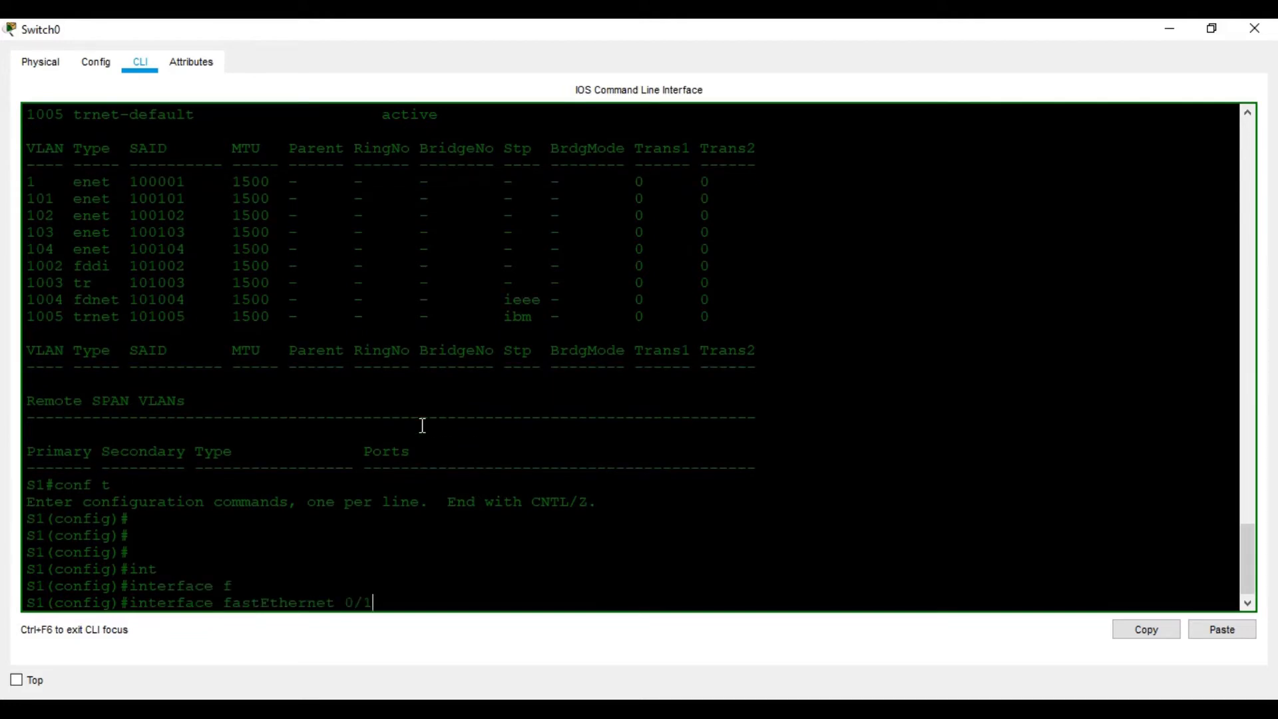
{"action": "key", "text": "Return"}
{"action": "type", "text": "swi"}
{"action": "key", "text": "Tab"}
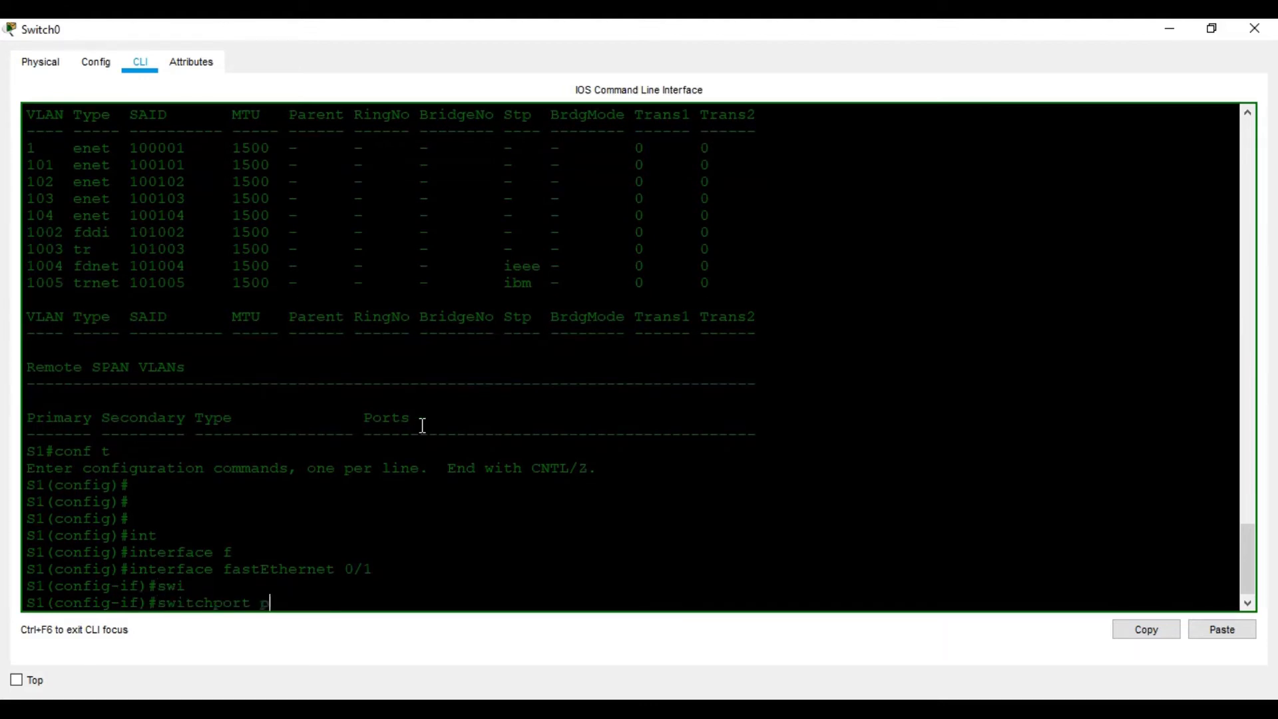
{"action": "type", "text": "mo"}
{"action": "key", "text": "Tab"}
{"action": "type", "text": "ac"}
{"action": "key", "text": "Tab"}
{"action": "key", "text": "Return"}
- Assign FastEthernet 0/1 to access VLAN 101 and leave configuration mode back to privileged EXEC
{"action": "type", "text": "swi"}
{"action": "key", "text": "Tab"}
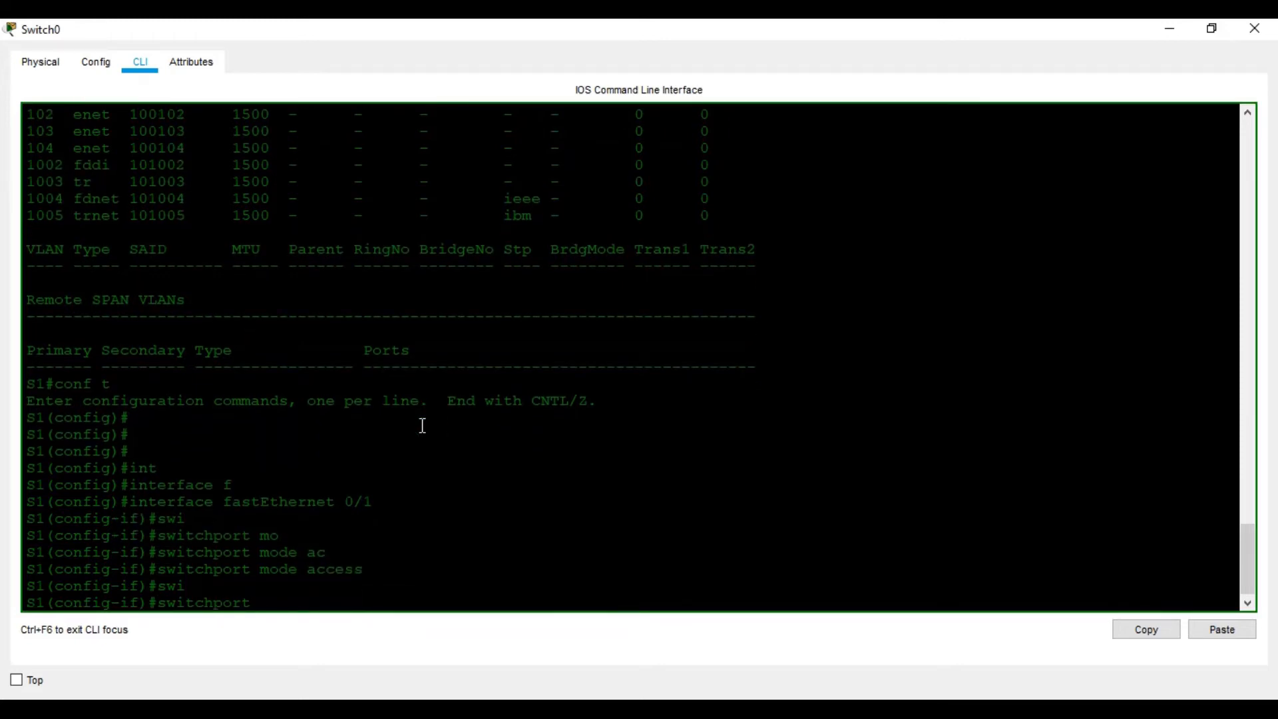
{"action": "type", "text": "ac"}
{"action": "key", "text": "Tab"}
{"action": "type", "text": "vl"}
{"action": "key", "text": "Tab"}
{"action": "type", "text": "101"}
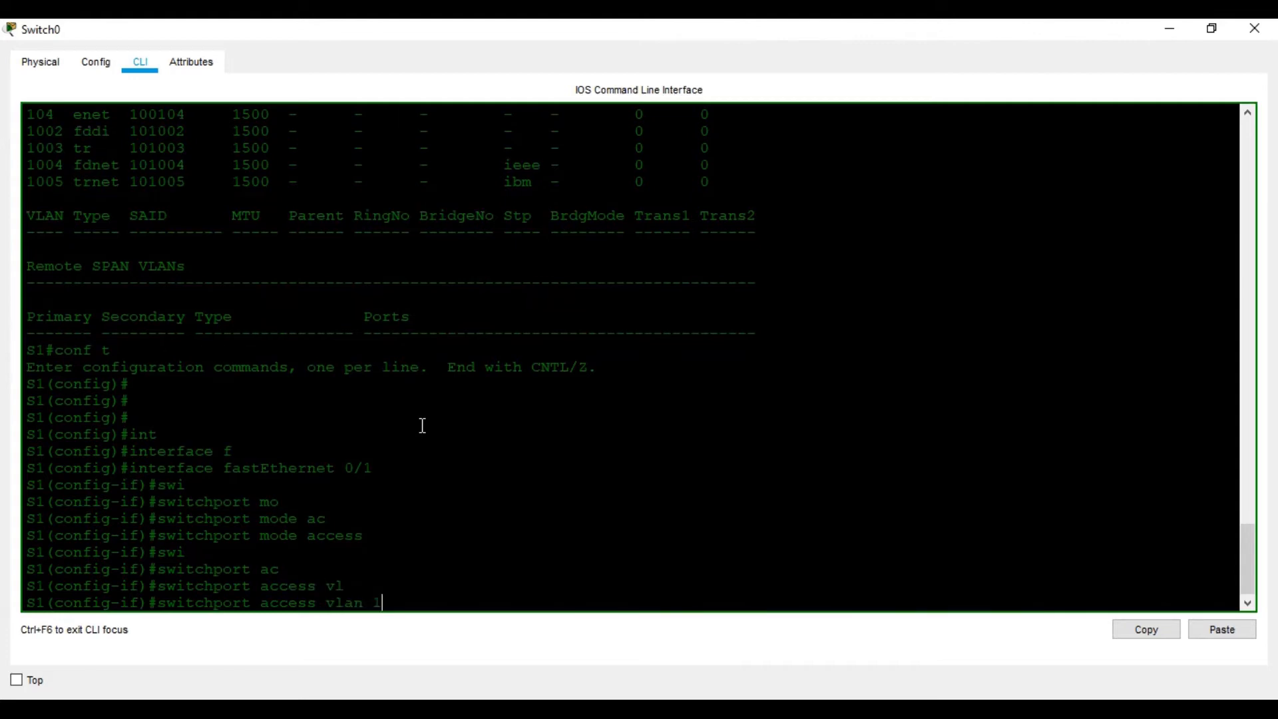
{"action": "key", "text": "Return"}
{"action": "type", "text": "wxit"}
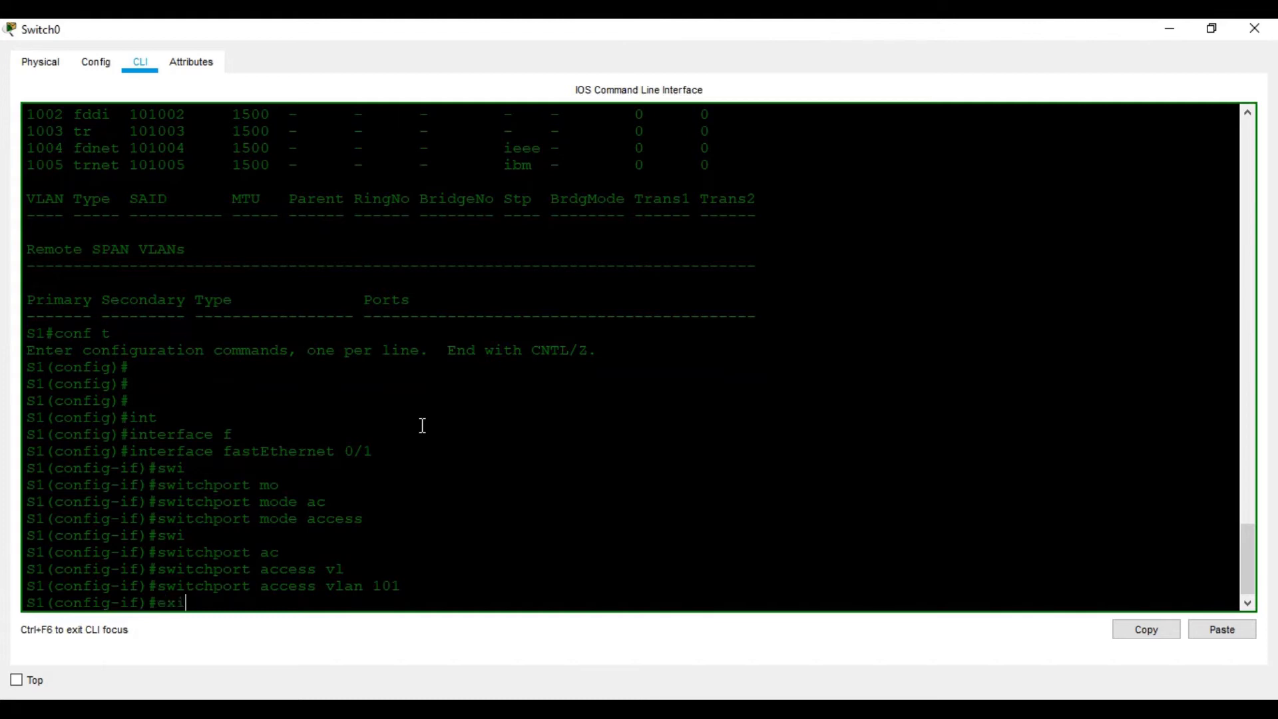
{"action": "key", "text": "Return"}
{"action": "key", "text": "ctrl+z"}
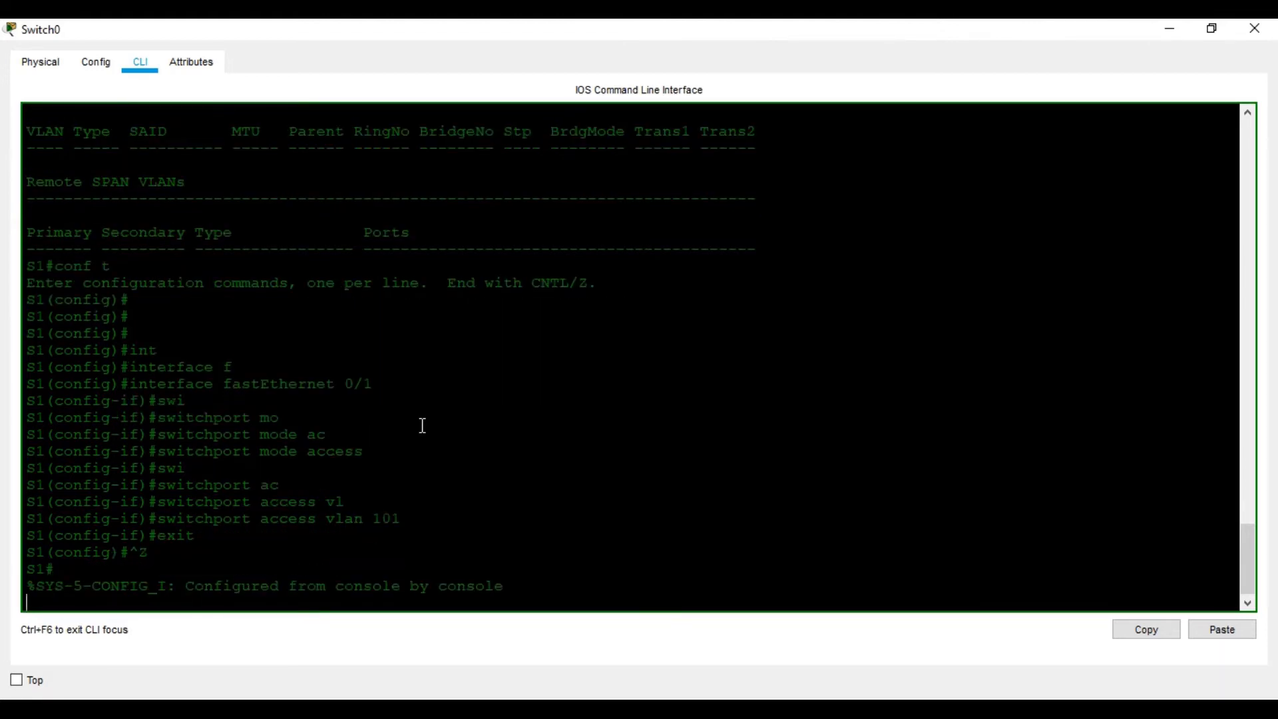
{"action": "key", "text": "Return"}
{"action": "key", "text": "Return"}
{"action": "key", "text": "Return"}
{"action": "key", "text": "Return"}
- Run sh vlan on S1 to check the port assignment of VLAN 101, paging through the output
{"action": "type", "text": "sh vlan\\"}
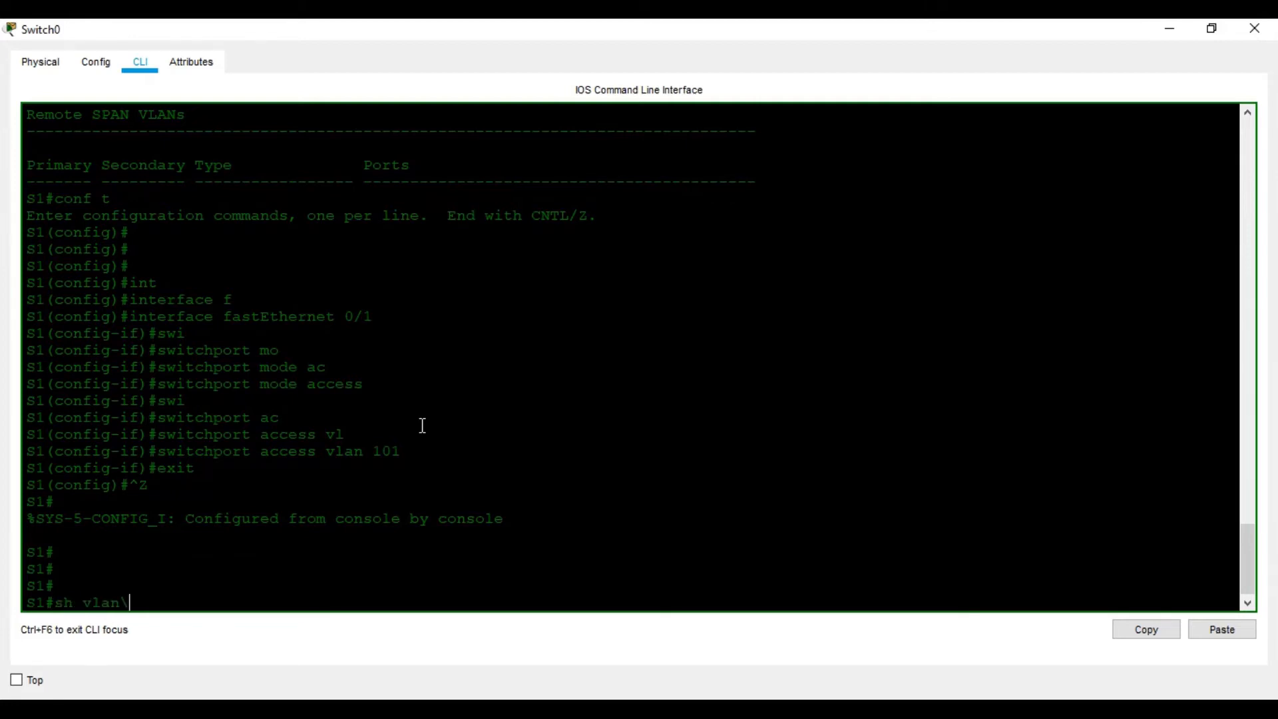
{"action": "key", "text": "BackSpace"}
{"action": "key", "text": "Return"}
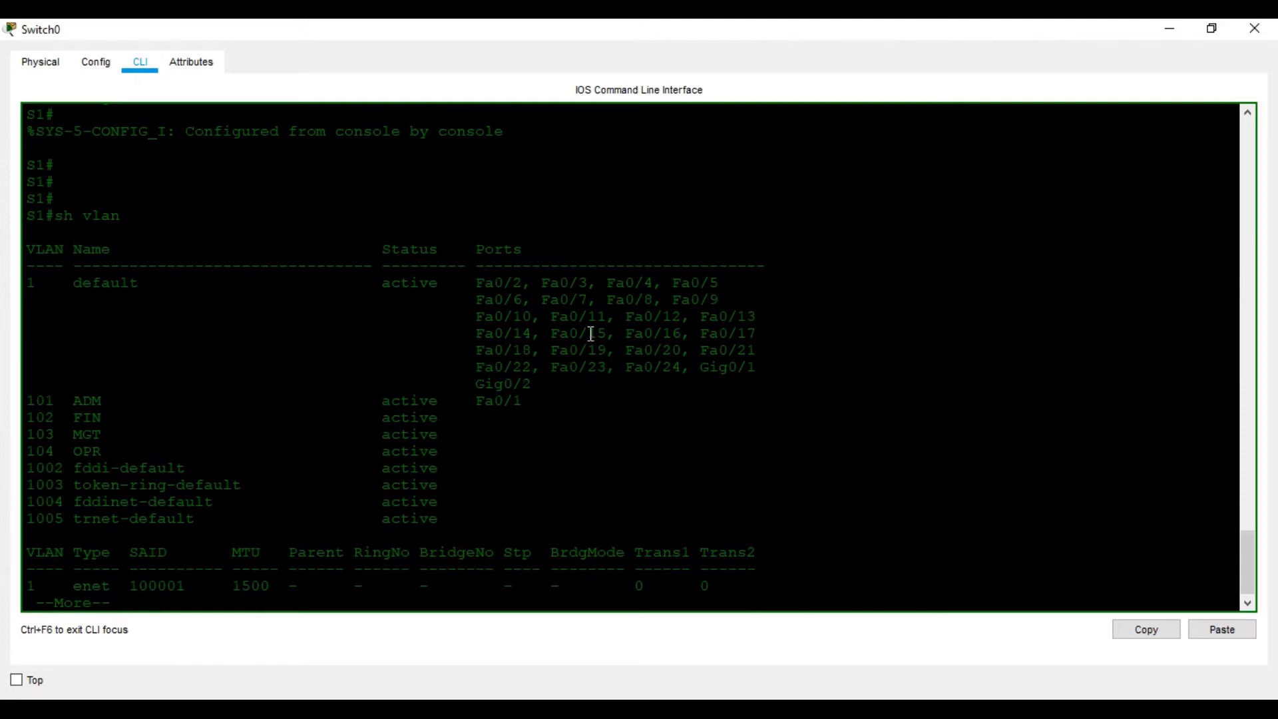
{"action": "key", "text": "space"}
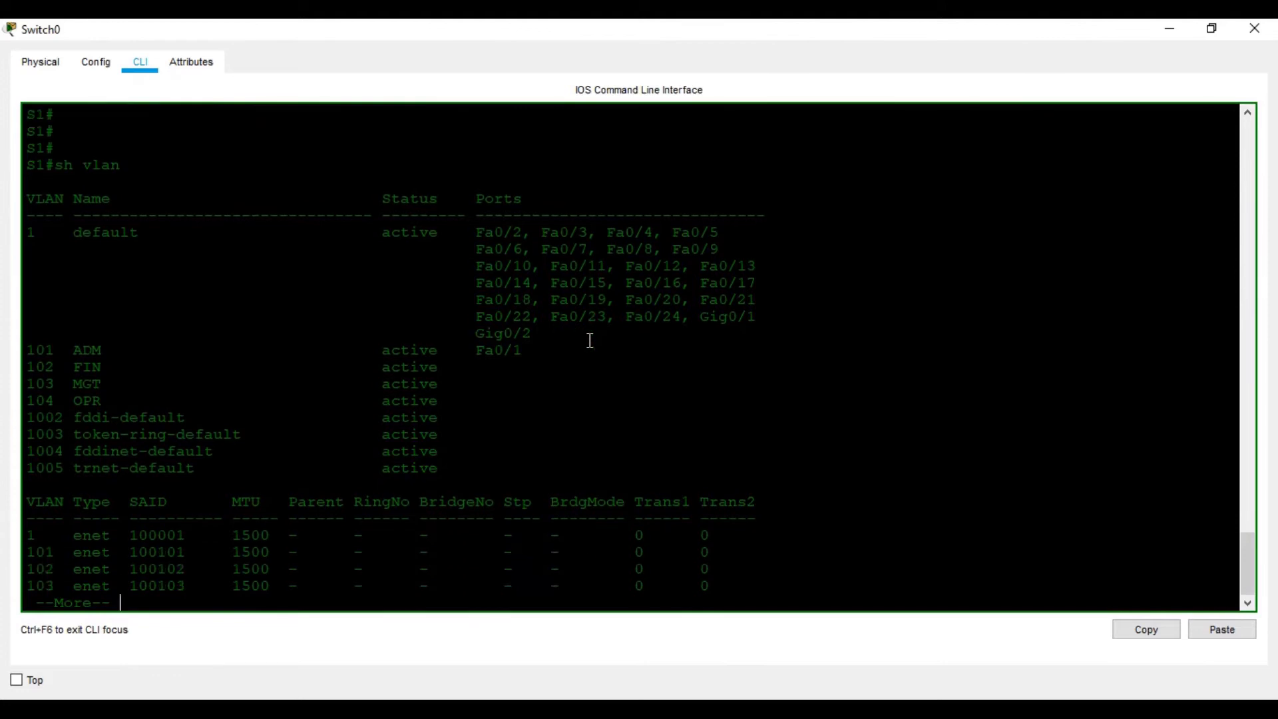
{"action": "type", "text": "con"}
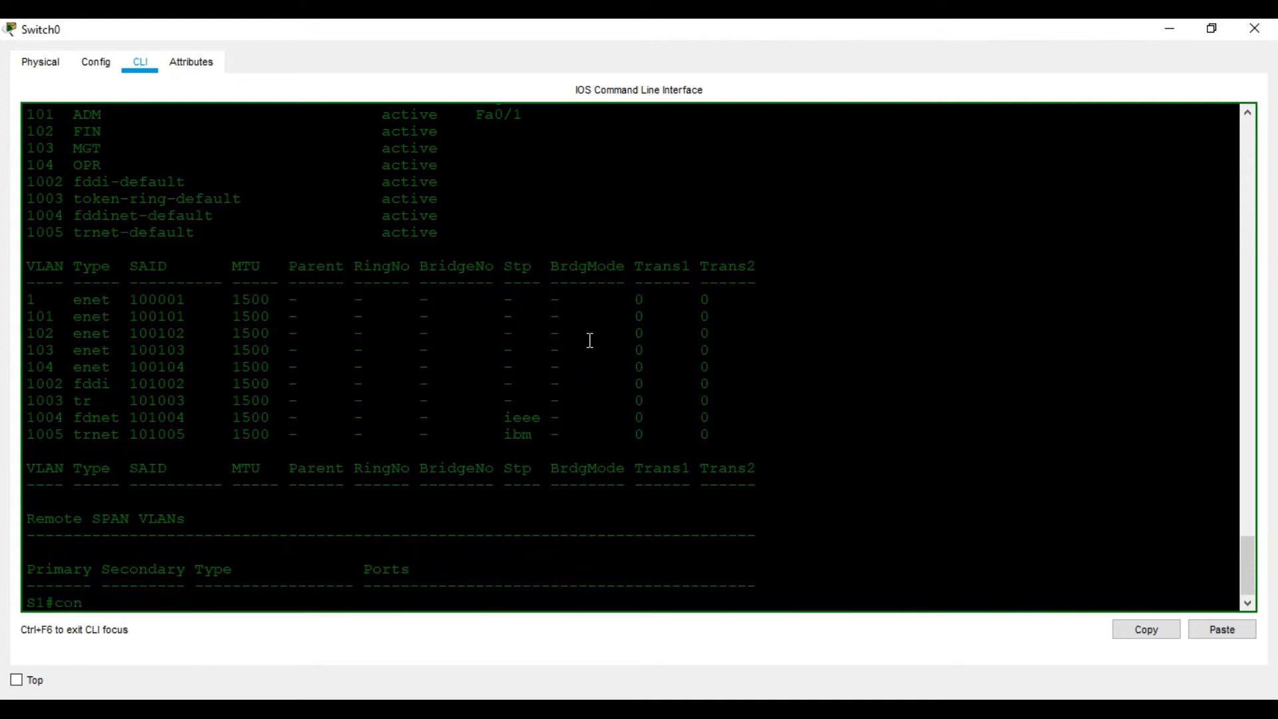
- Enter global configuration mode again with conf t to continue with the remaining ports
{"action": "type", "text": "f t"}
{"action": "key", "text": "Return"}
{"action": "key", "text": "Return"}
{"action": "key", "text": "Return"}
{"action": "key", "text": "Return"}
{"action": "key", "text": "Return"}
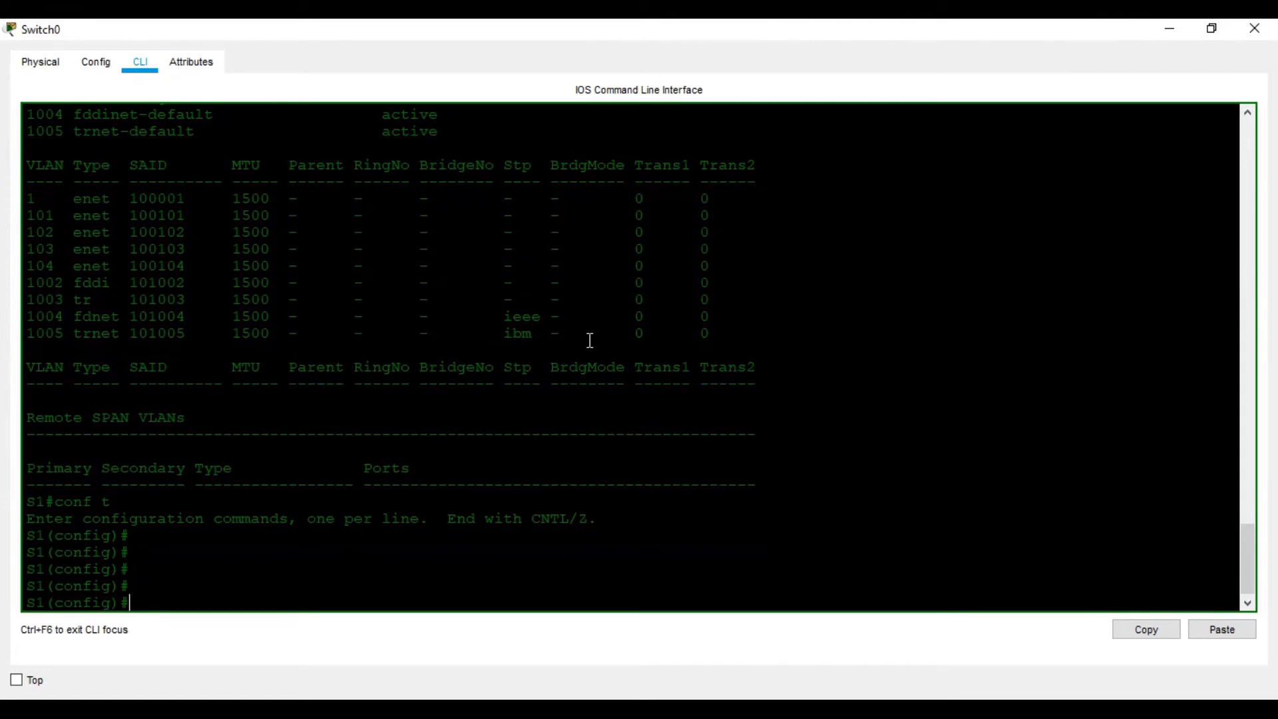
- Enter interface fastEthernet 0/2 on S1 and set its switchport mode to access
{"action": "type", "text": "in"}
{"action": "key", "text": "Tab"}
{"action": "type", "text": "a"}
{"action": "key", "text": "Tab"}
{"action": "key", "text": "BackSpace"}
{"action": "type", "text": "face"}
{"action": "key", "text": "Tab"}
{"action": "type", "text": "0/2"}
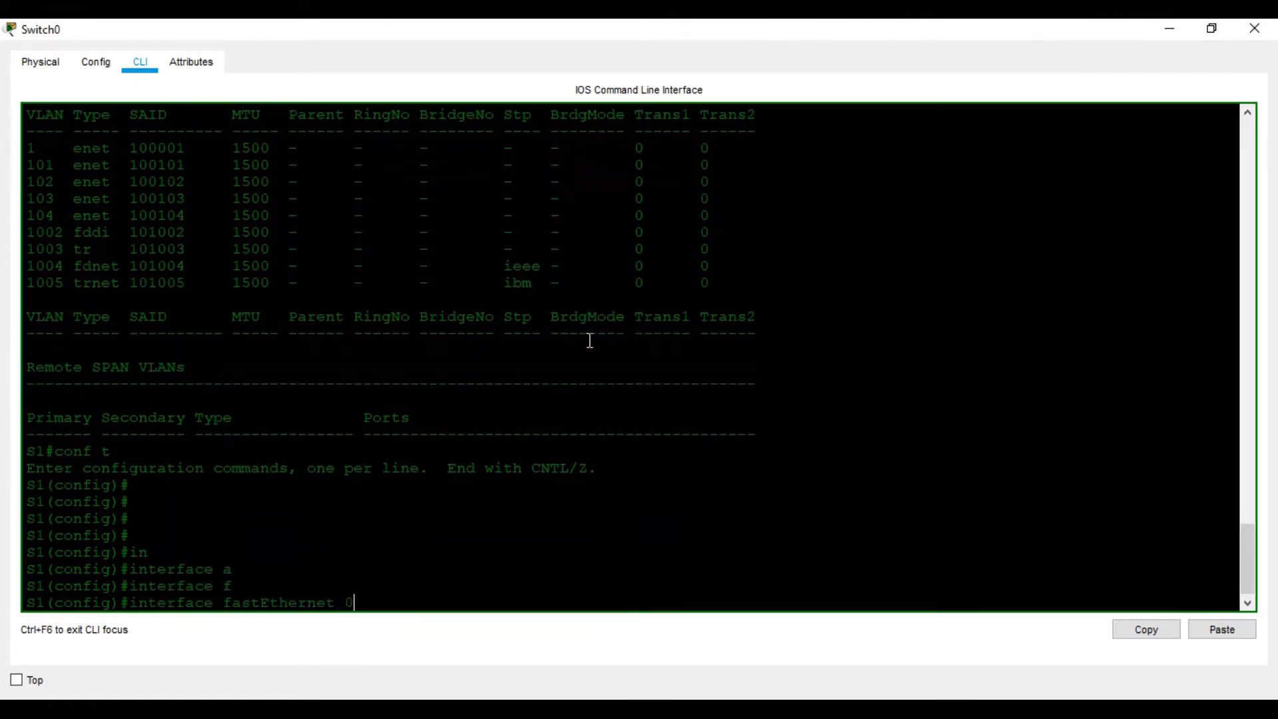
{"action": "key", "text": "Return"}
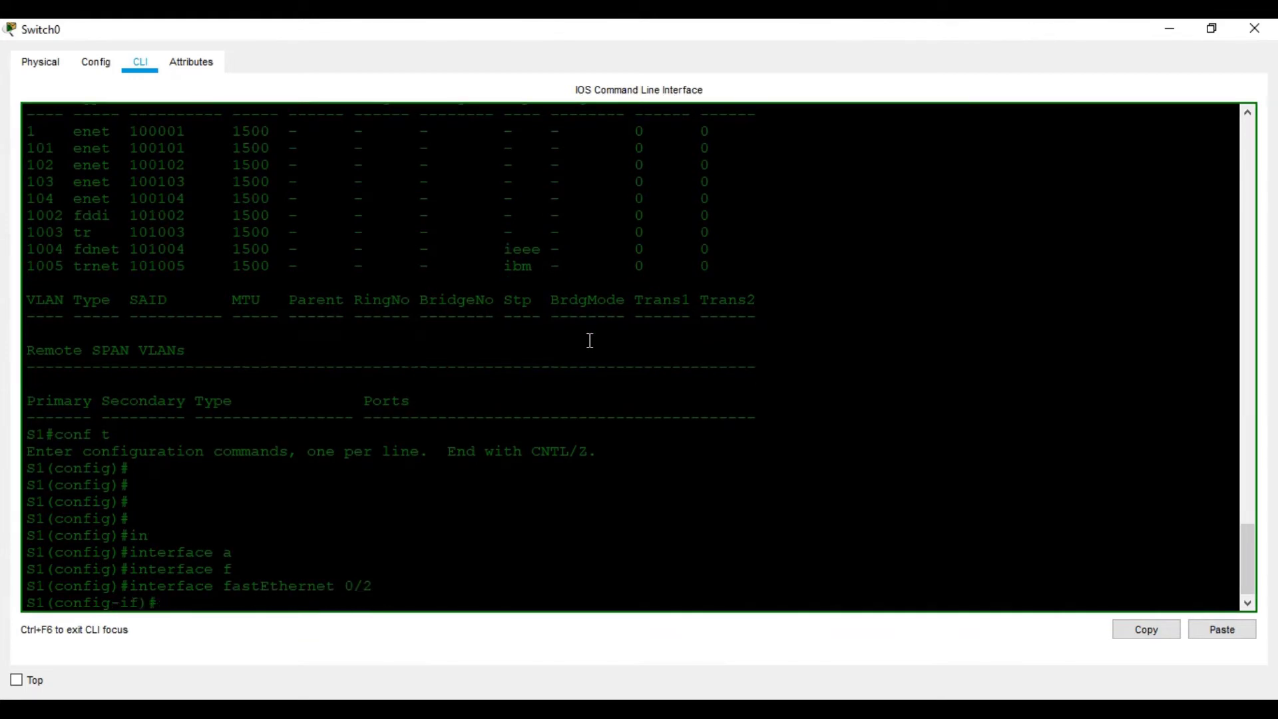
{"action": "type", "text": "sw"}
{"action": "key", "text": "Tab"}
{"action": "type", "text": "mo"}
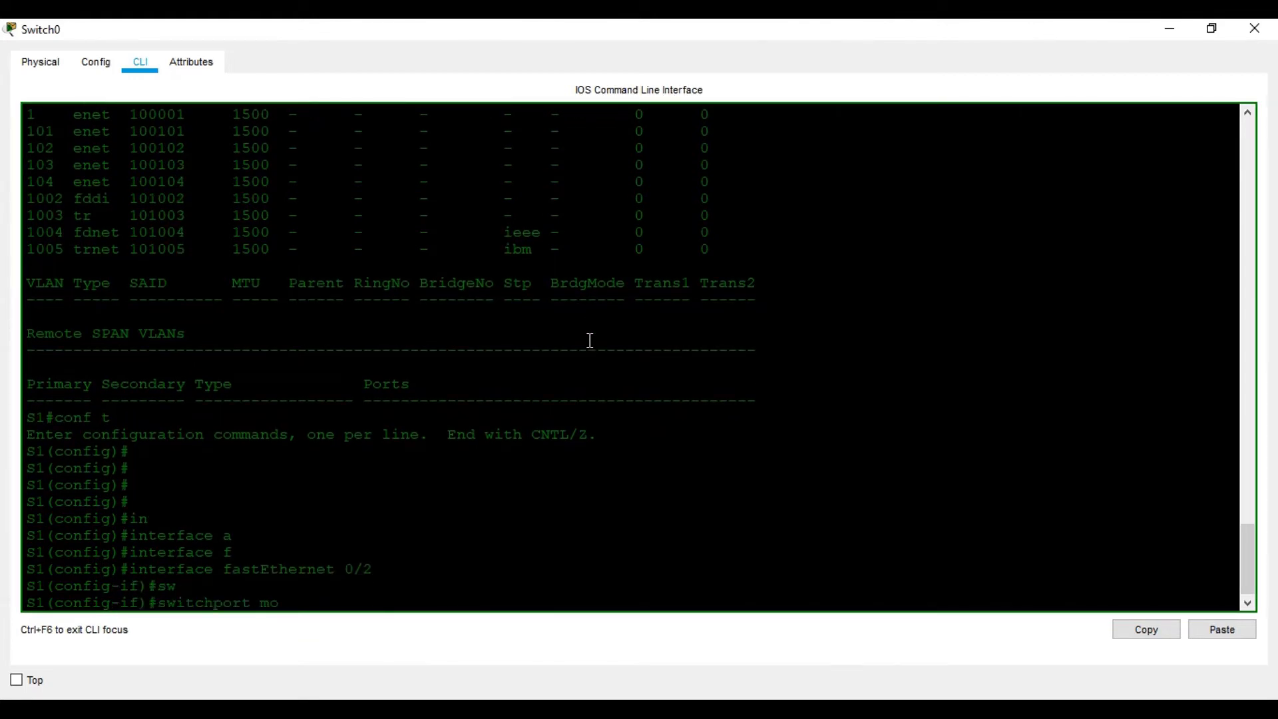
{"action": "key", "text": "Tab"}
{"action": "type", "text": "as"}
{"action": "type", "text": "c"}
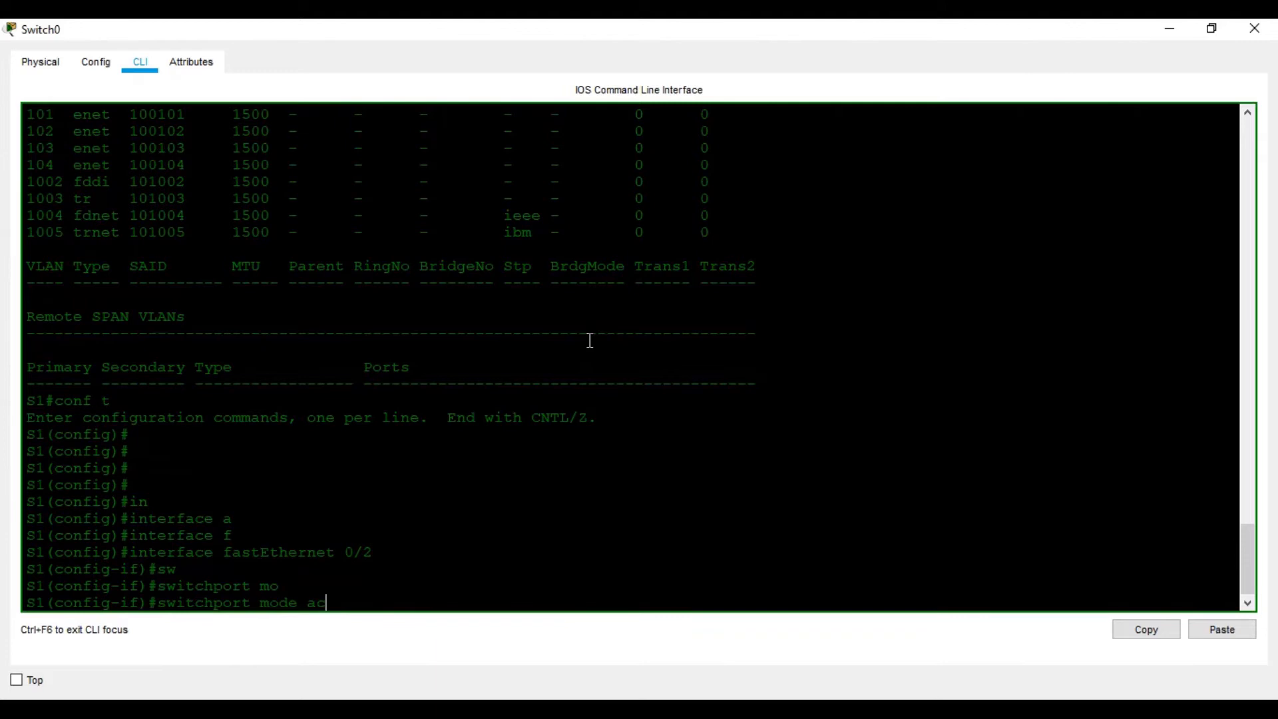
{"action": "key", "text": "Tab"}
{"action": "key", "text": "Return"}
- Assign FastEthernet 0/2 to access VLAN 102, checking the help for switchport access, and exit its interface configuration
{"action": "type", "text": "sw"}
{"action": "key", "text": "Tab"}
{"action": "type", "text": "a"}
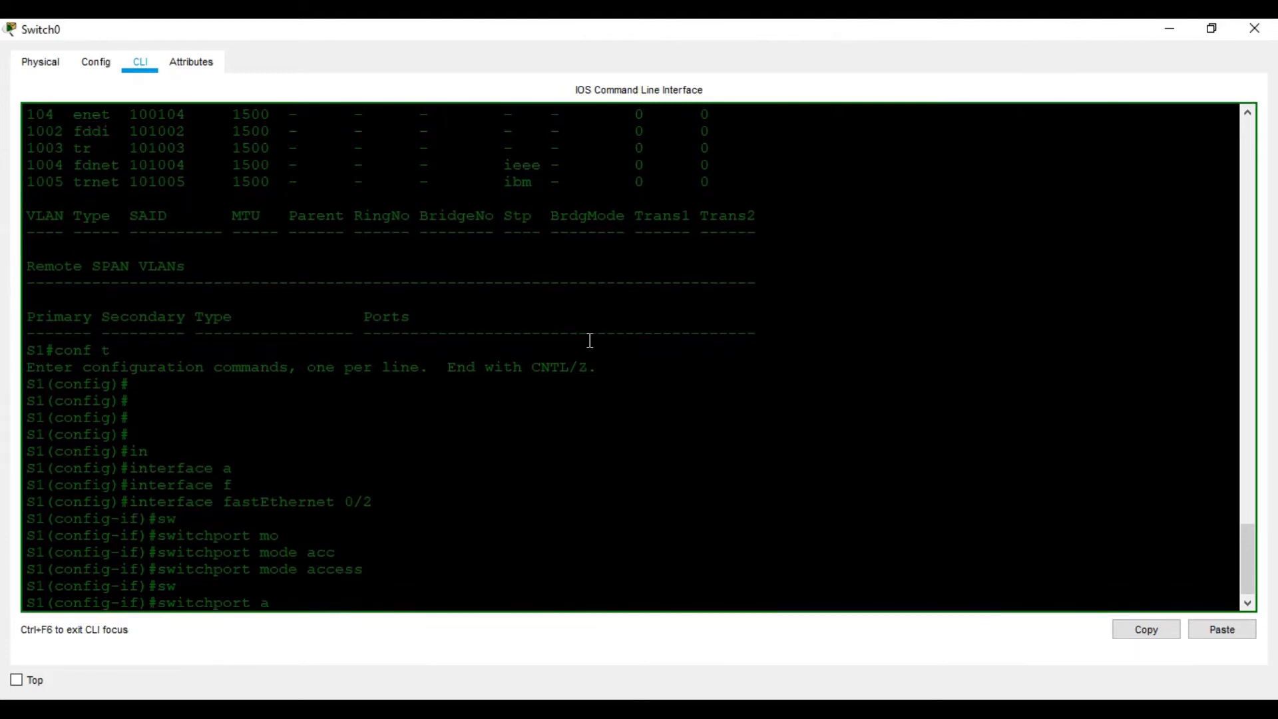
{"action": "key", "text": "Tab"}
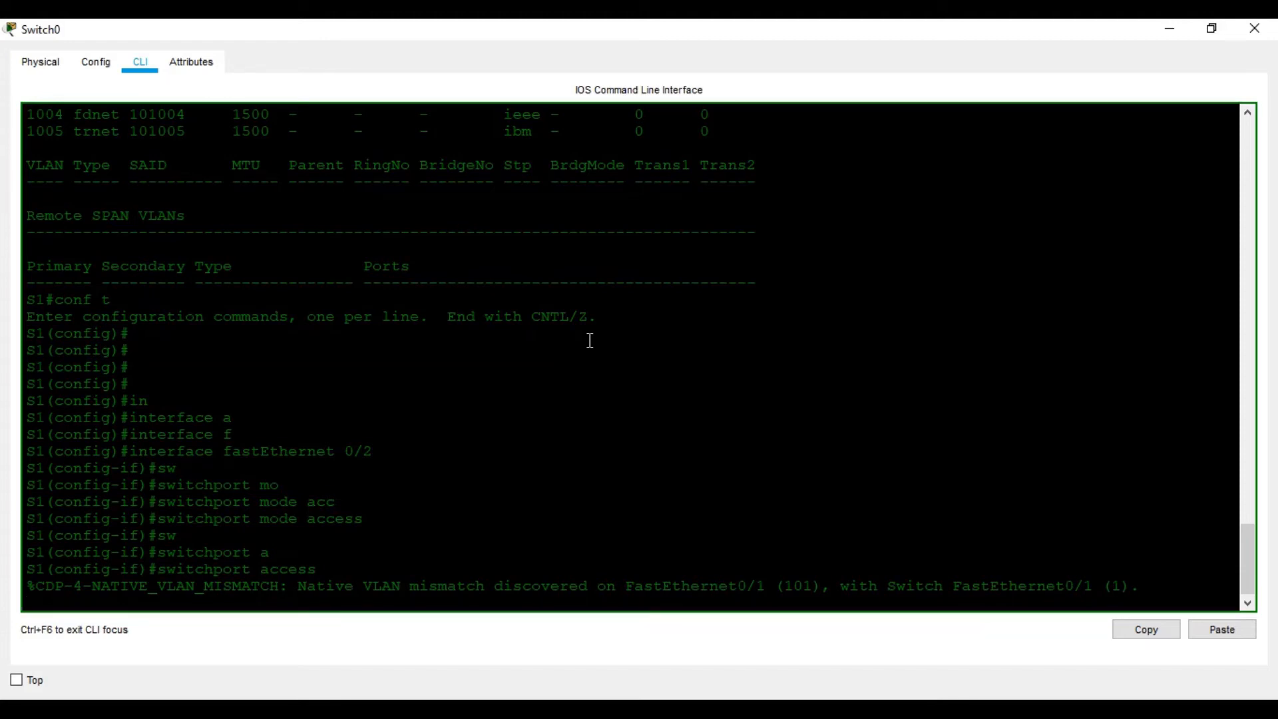
{"action": "type", "text": "?"}
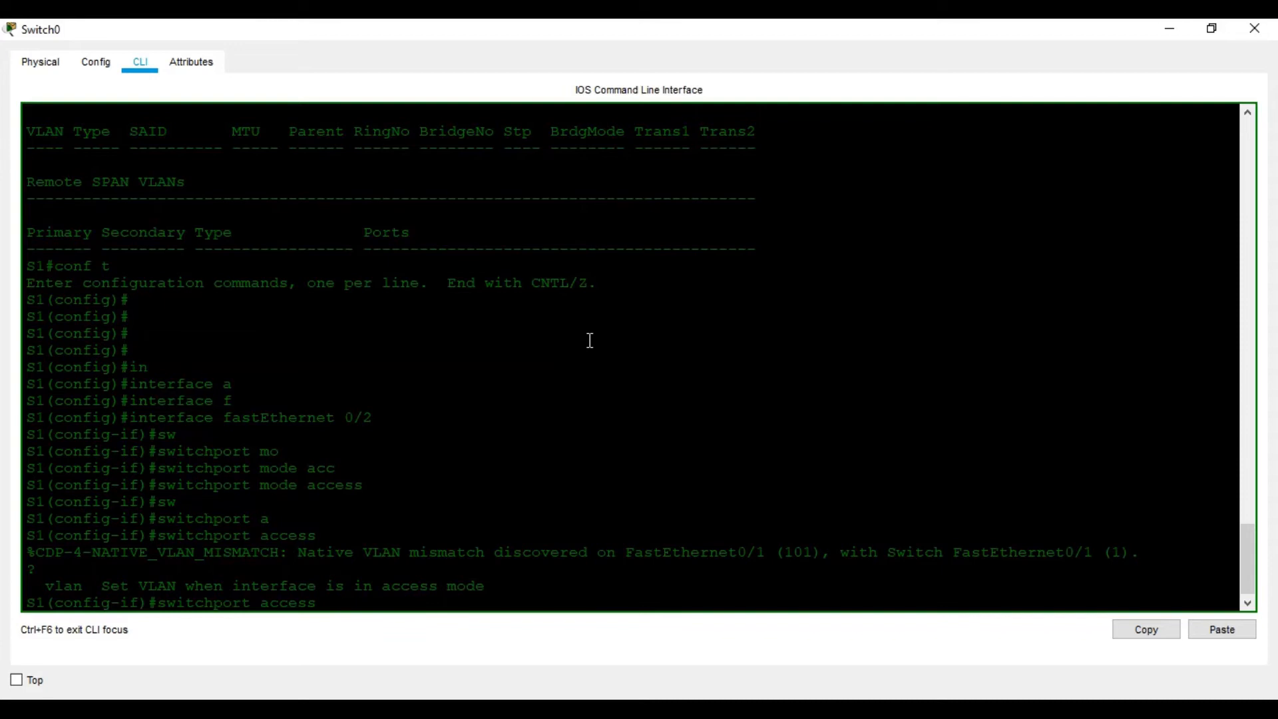
{"action": "type", "text": "vl"}
{"action": "key", "text": "Tab"}
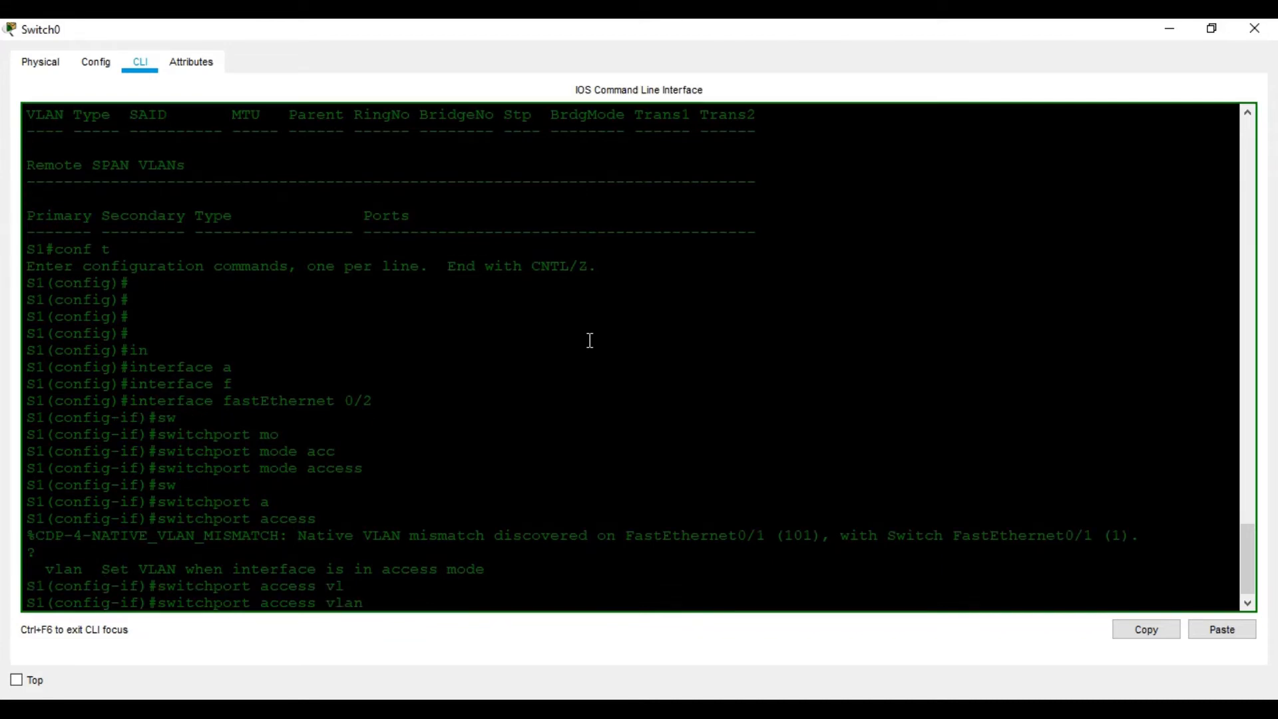
{"action": "type", "text": "102"}
{"action": "key", "text": "Return"}
{"action": "type", "text": "exit"}
{"action": "key", "text": "Return"}
{"action": "key", "text": "Return"}
{"action": "key", "text": "Return"}
- Enter interface fastEthernet 0/3 on S1 and set its switchport mode to access
{"action": "type", "text": "in"}
{"action": "key", "text": "Tab"}
{"action": "type", "text": "f"}
{"action": "key", "text": "Tab"}
{"action": "type", "text": "0/3"}
{"action": "key", "text": "Return"}
{"action": "type", "text": "sw"}
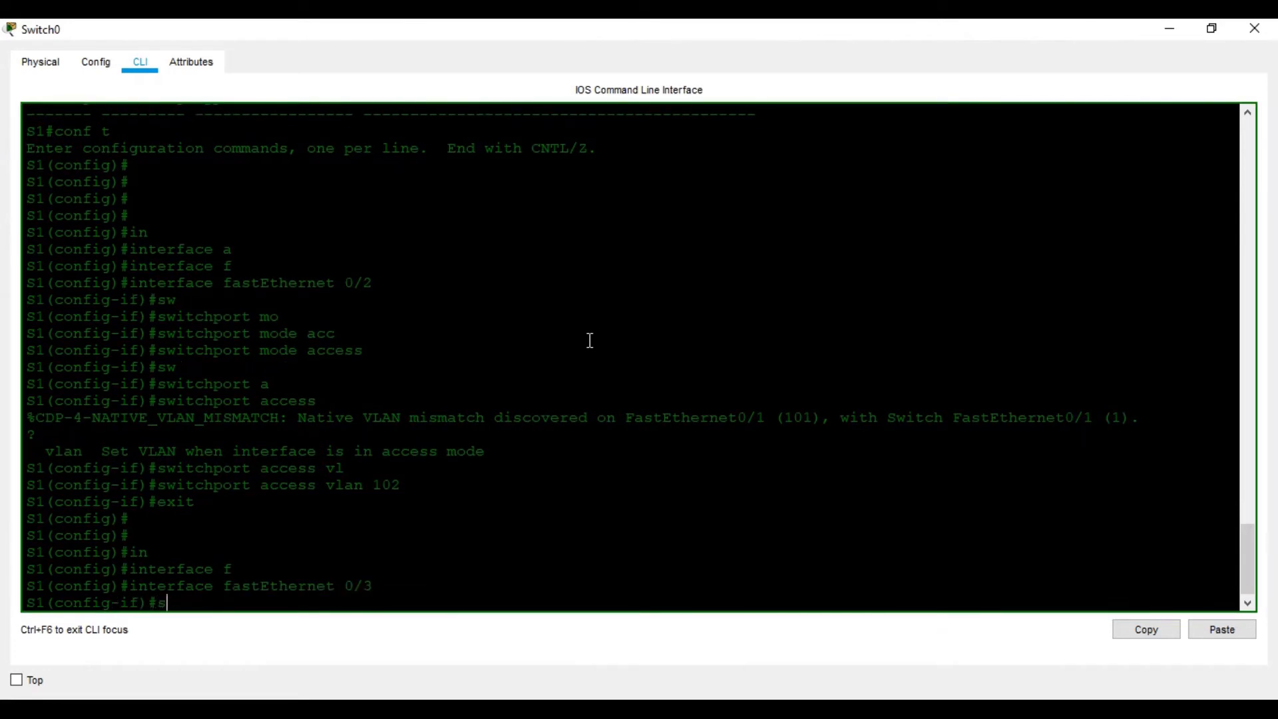
{"action": "key", "text": "Tab"}
{"action": "type", "text": "mo"}
{"action": "key", "text": "Tab"}
{"action": "type", "text": "a"}
{"action": "key", "text": "Tab"}
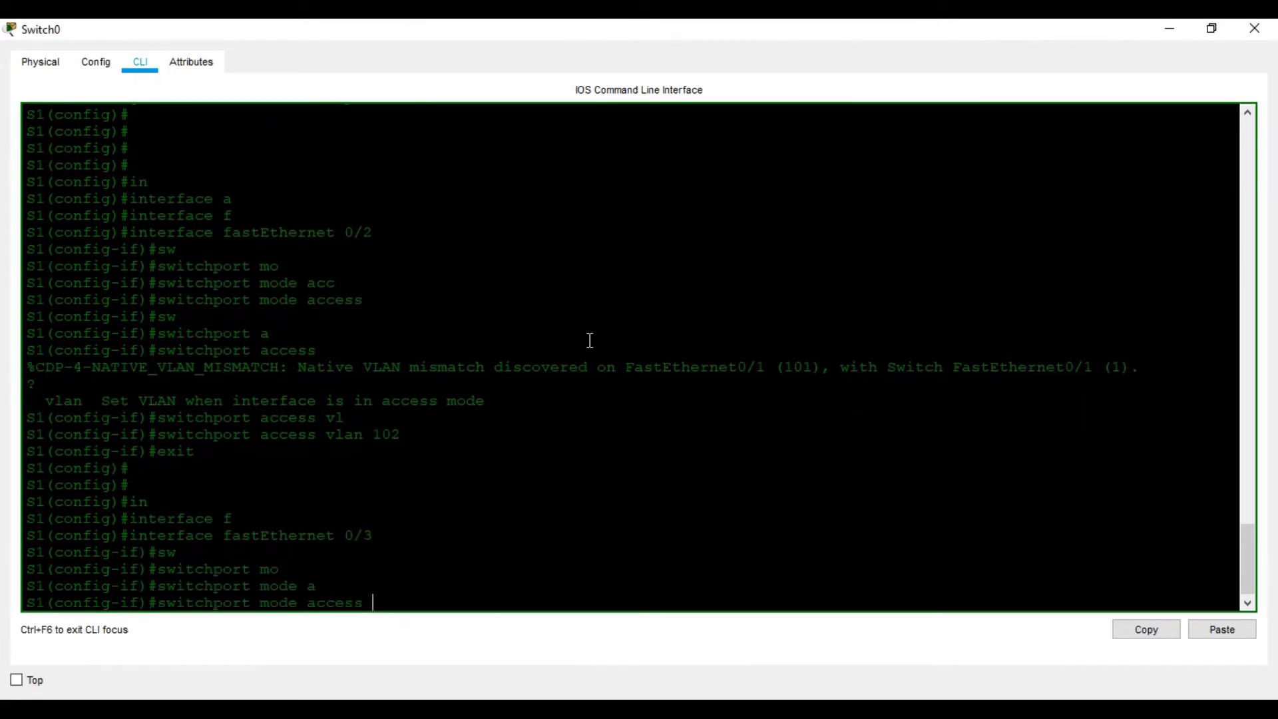
{"action": "key", "text": "Return"}
- Assign FastEthernet 0/3 to access VLAN 103 and exit its interface configuration
{"action": "type", "text": "a"}
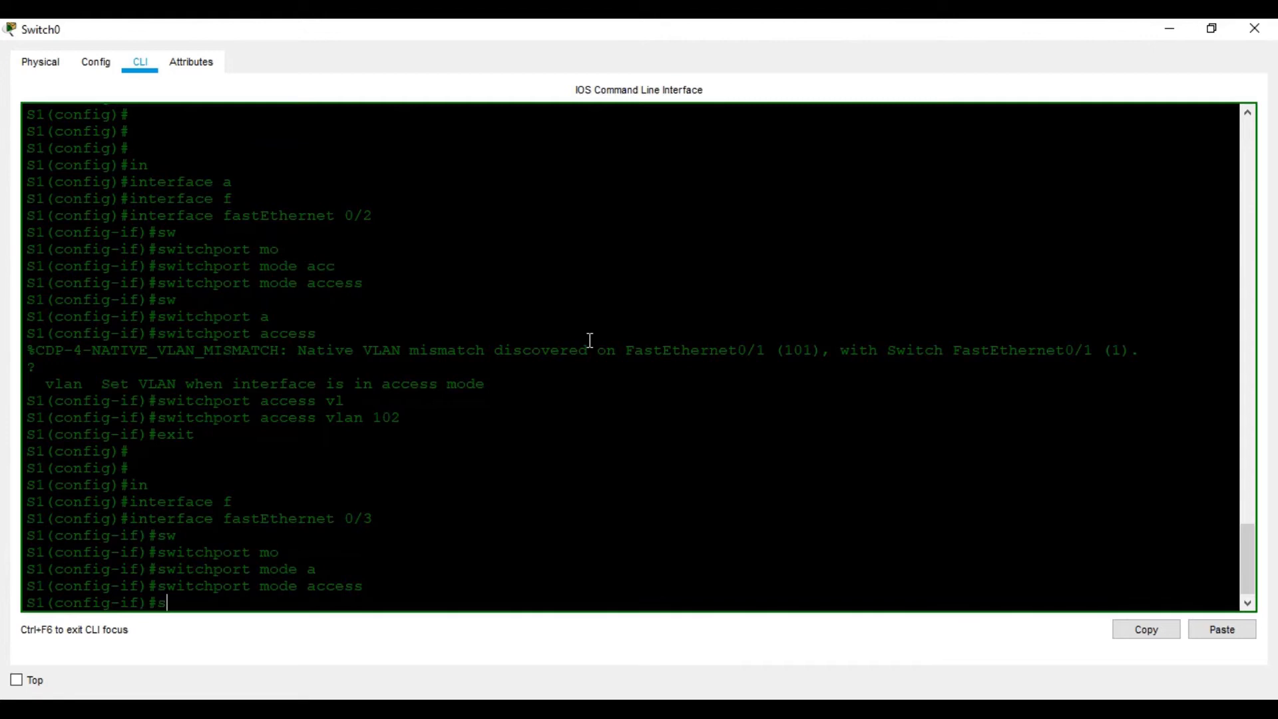
{"action": "key", "text": "Tab"}
{"action": "type", "text": "w"}
{"action": "key", "text": "Tab"}
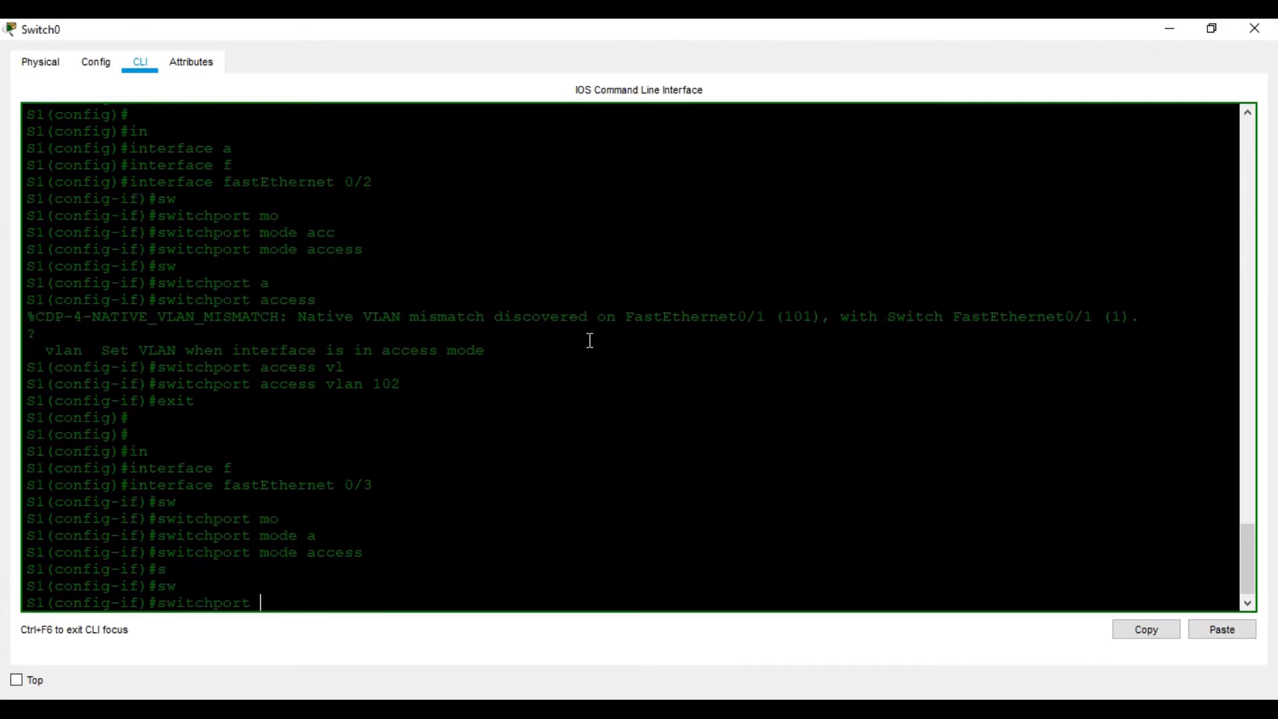
{"action": "type", "text": "ac"}
{"action": "key", "text": "Tab"}
{"action": "type", "text": "vl"}
{"action": "key", "text": "Tab"}
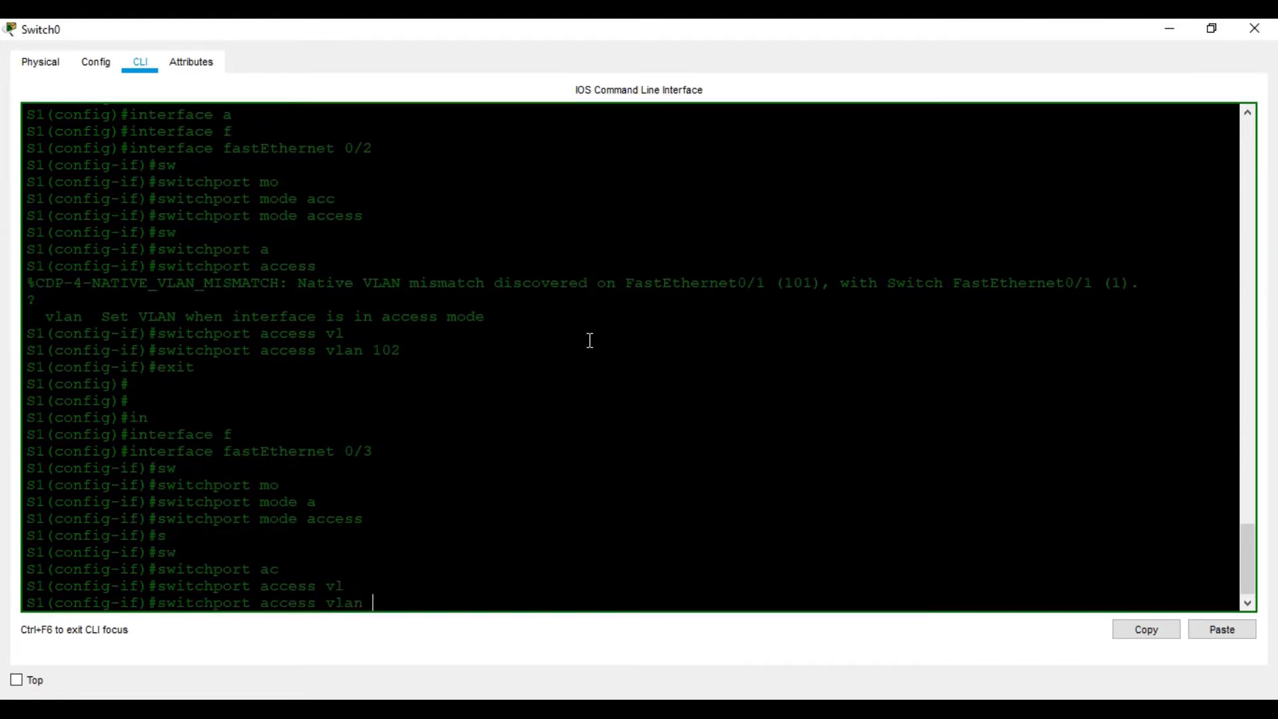
{"action": "type", "text": "103"}
{"action": "key", "text": "Return"}
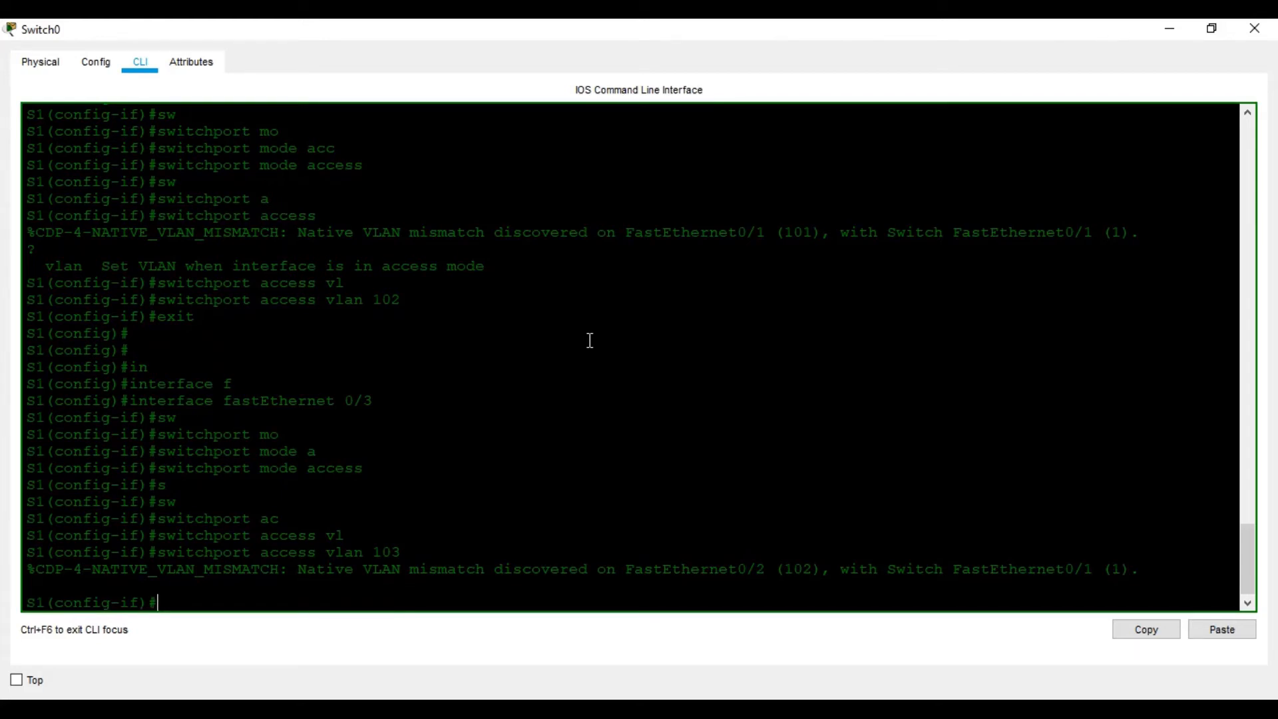
{"action": "type", "text": "sw"}
{"action": "key", "text": "Tab"}
{"action": "key", "text": "BackSpace"}
{"action": "key", "text": "BackSpace"}
{"action": "key", "text": "BackSpace"}
{"action": "key", "text": "BackSpace"}
{"action": "key", "text": "BackSpace"}
{"action": "key", "text": "BackSpace"}
{"action": "key", "text": "BackSpace"}
{"action": "key", "text": "BackSpace"}
{"action": "key", "text": "BackSpace"}
{"action": "key", "text": "BackSpace"}
{"action": "type", "text": "ex"}
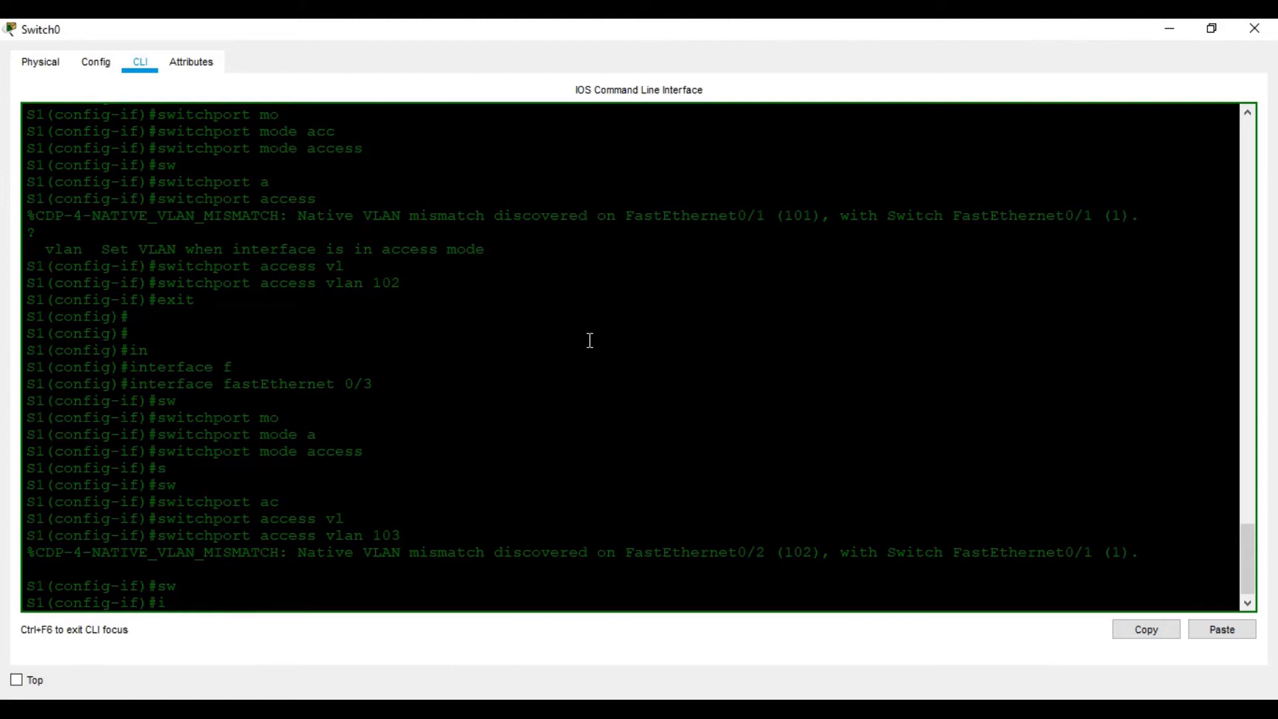
{"action": "type", "text": "it"}
{"action": "key", "text": "Return"}
{"action": "key", "text": "Return"}
{"action": "key", "text": "Return"}
- Enter interface fastEthernet 0/4 on S1 and set its switchport mode to access
{"action": "type", "text": "in"}
{"action": "key", "text": "Tab"}
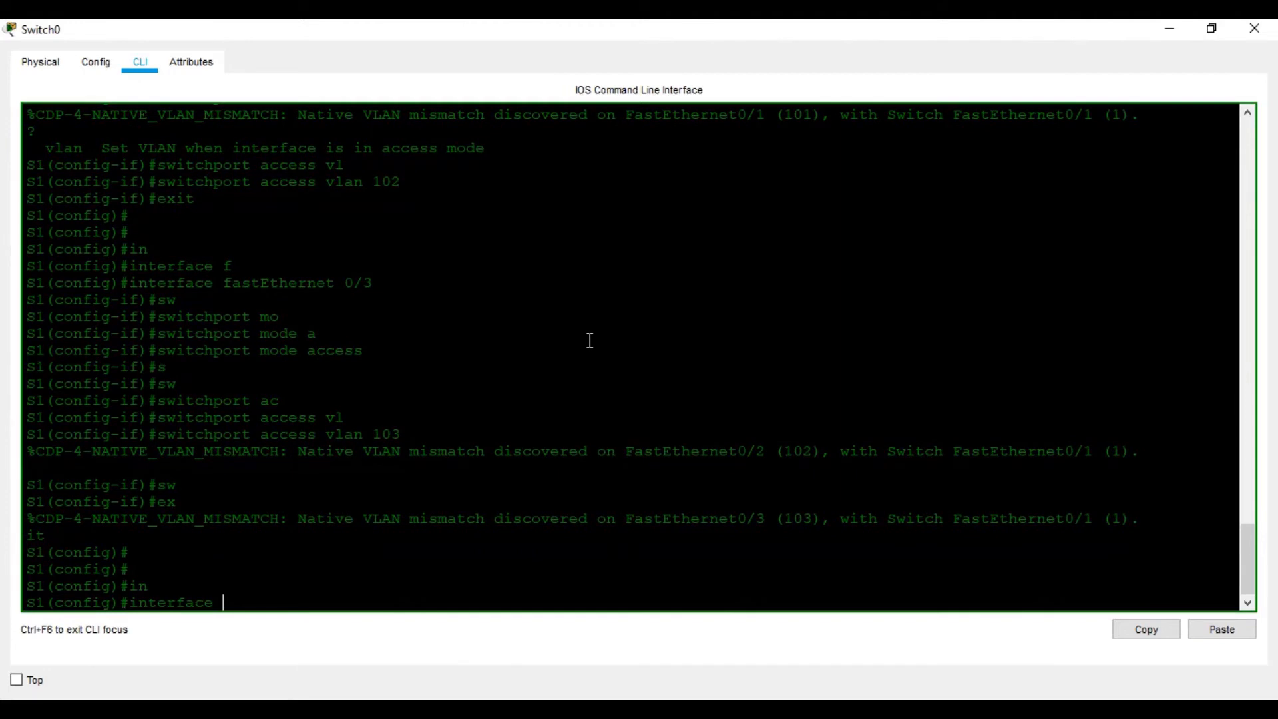
{"action": "type", "text": "f"}
{"action": "key", "text": "Tab"}
{"action": "type", "text": "0/"}
{"action": "type", "text": "4"}
{"action": "type", "text": "sw"}
{"action": "key", "text": "Tab"}
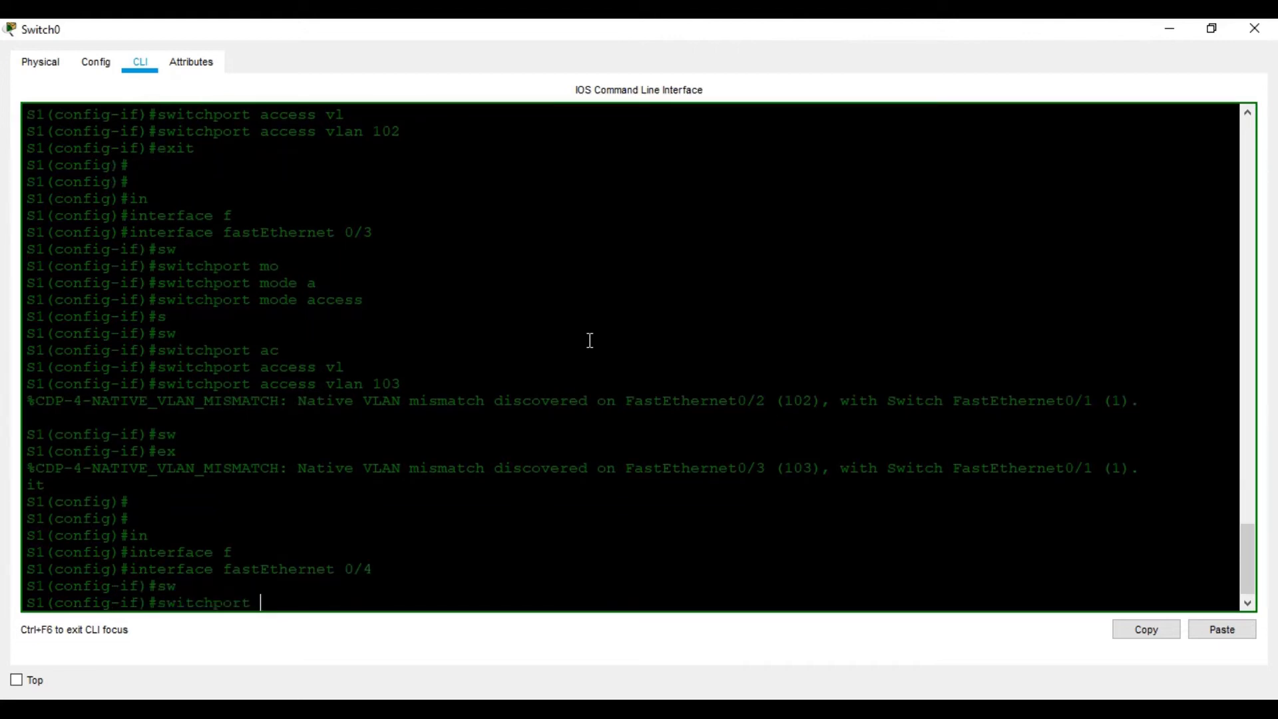
{"action": "type", "text": "mo"}
{"action": "key", "text": "Tab"}
{"action": "type", "text": "acc"}
{"action": "key", "text": "Tab"}
{"action": "key", "text": "Return"}
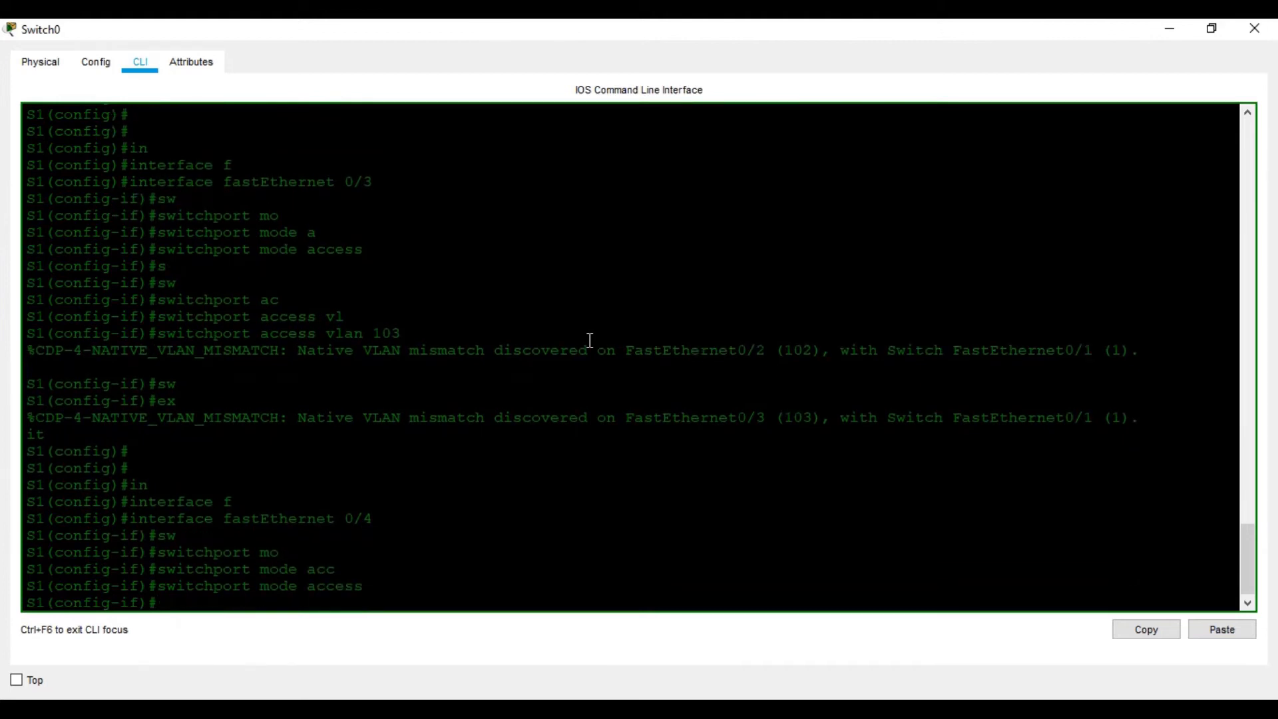
- Assign FastEthernet 0/4 to access VLAN 104 and exit its interface configuration
{"action": "type", "text": "sw"}
{"action": "key", "text": "Tab"}
{"action": "type", "text": "acc"}
{"action": "key", "text": "Tab"}
{"action": "type", "text": "vl"}
{"action": "key", "text": "Tab"}
{"action": "type", "text": "104"}
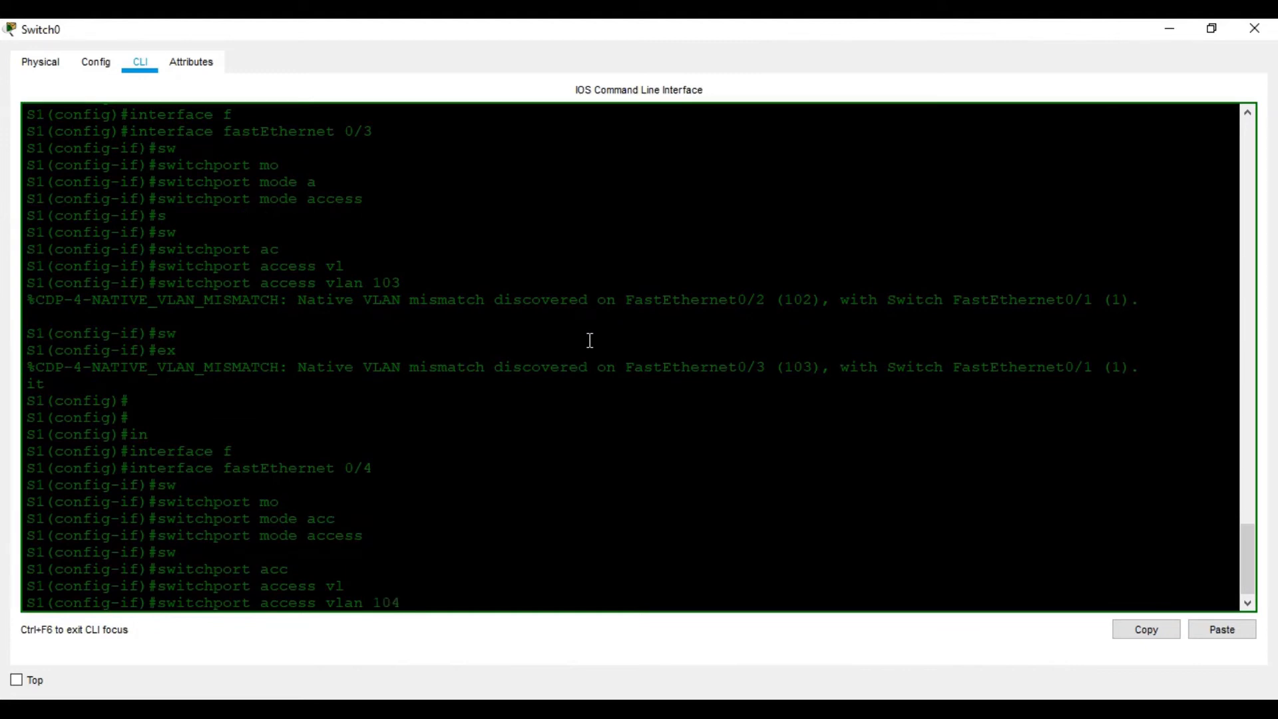
{"action": "key", "text": "Return"}
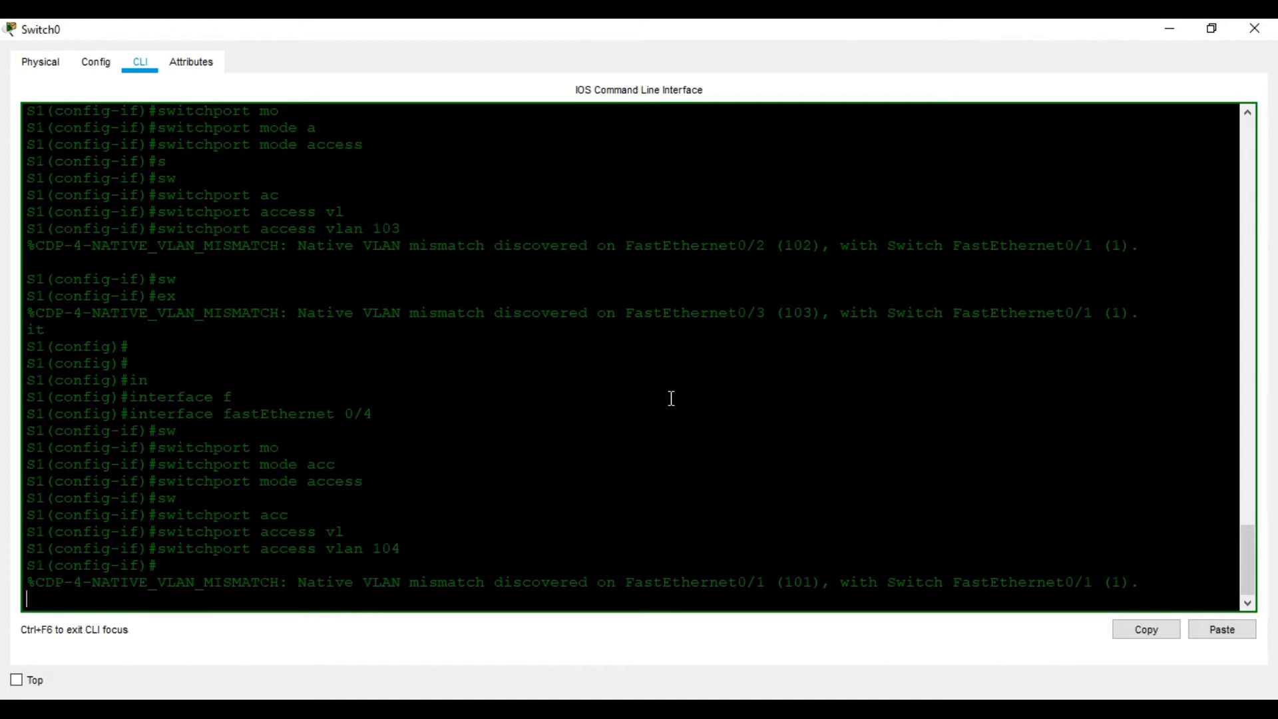
{"action": "key", "text": "Return"}
{"action": "key", "text": "Return"}
{"action": "key", "text": "Return"}
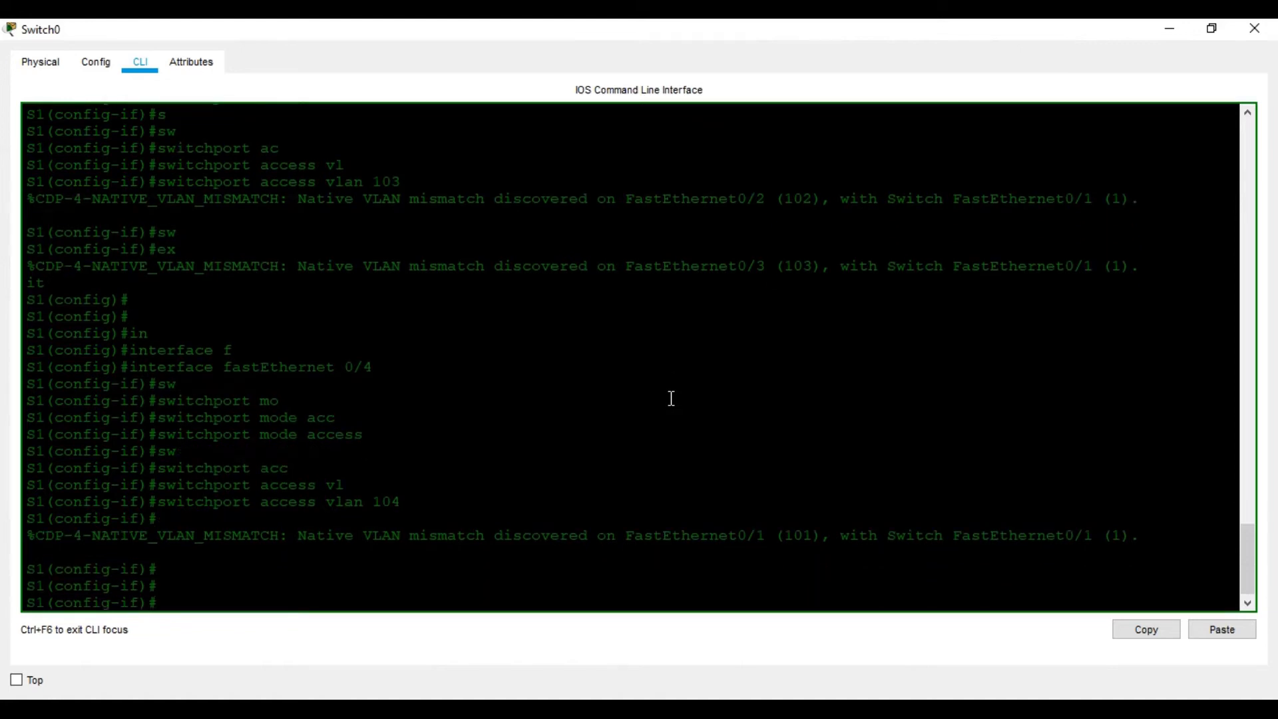
{"action": "type", "text": "exit"}
{"action": "key", "text": "Return"}
{"action": "key", "text": "Return"}
{"action": "key", "text": "Return"}
{"action": "key", "text": "Return"}
{"action": "key", "text": "Return"}
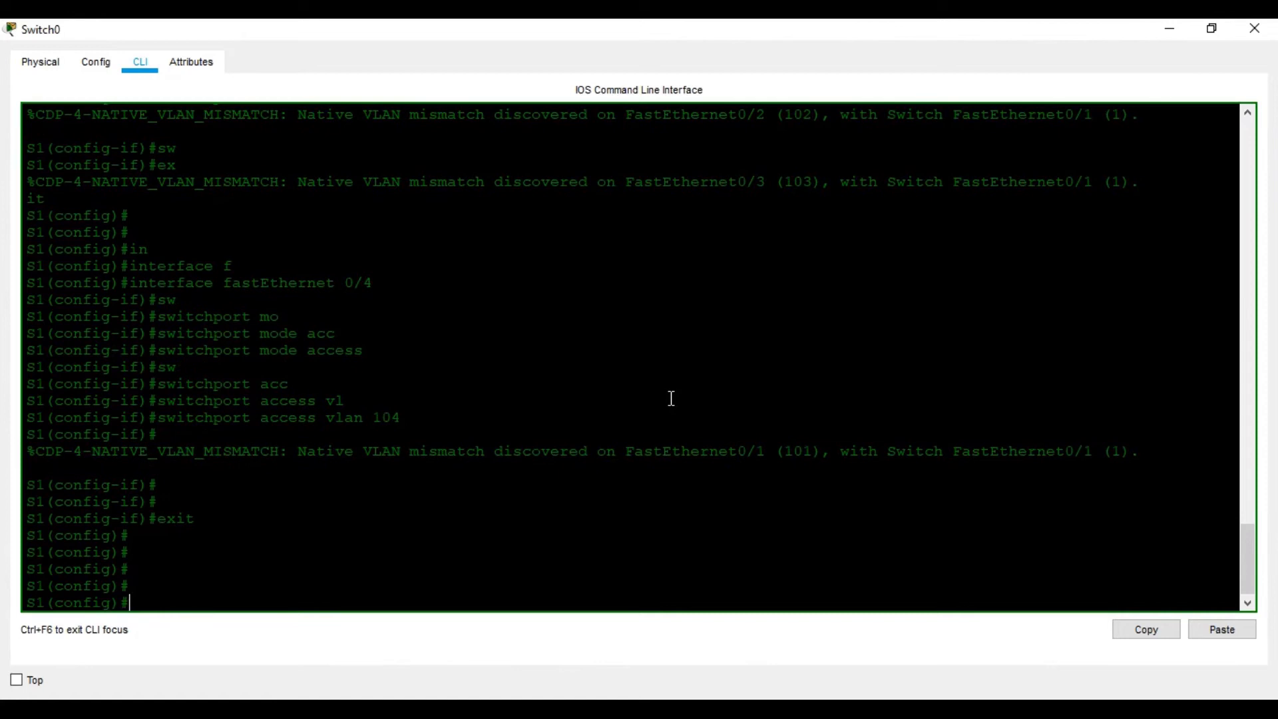
- Check the help for the options of the no cdp command in global configuration mode
{"action": "type", "text": "no "}
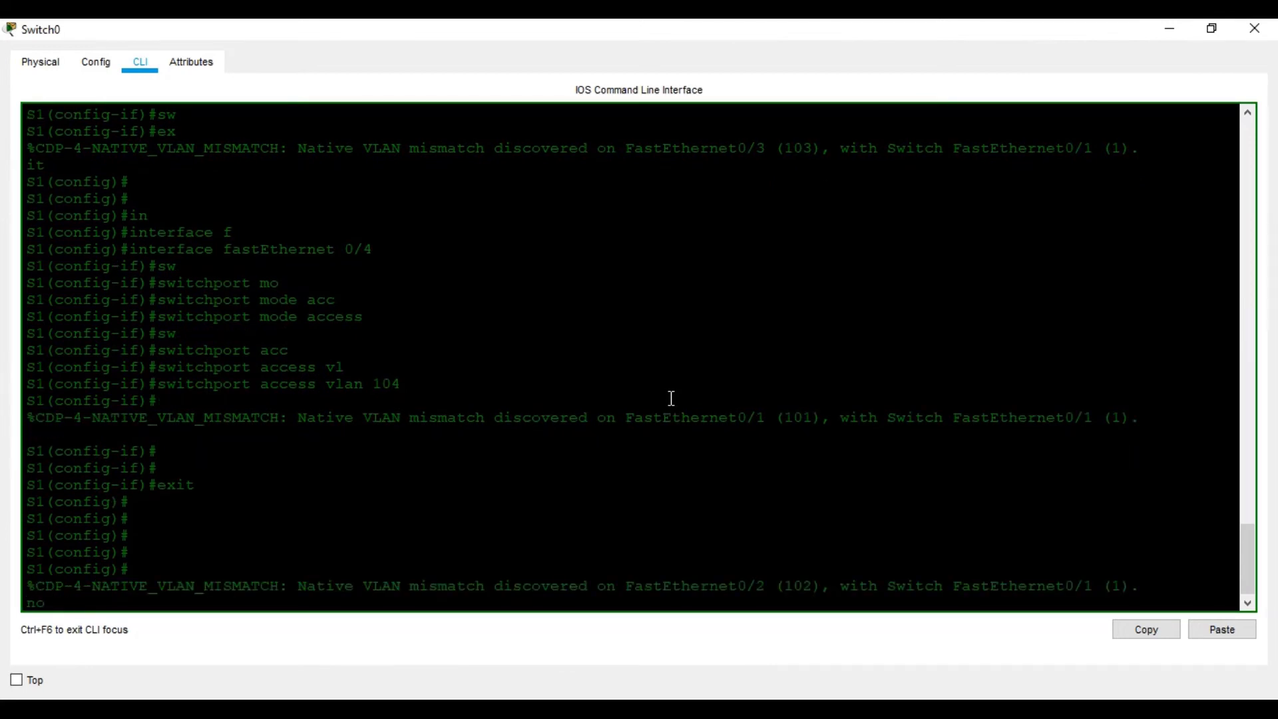
{"action": "type", "text": "cd"}
{"action": "key", "text": "Tab"}
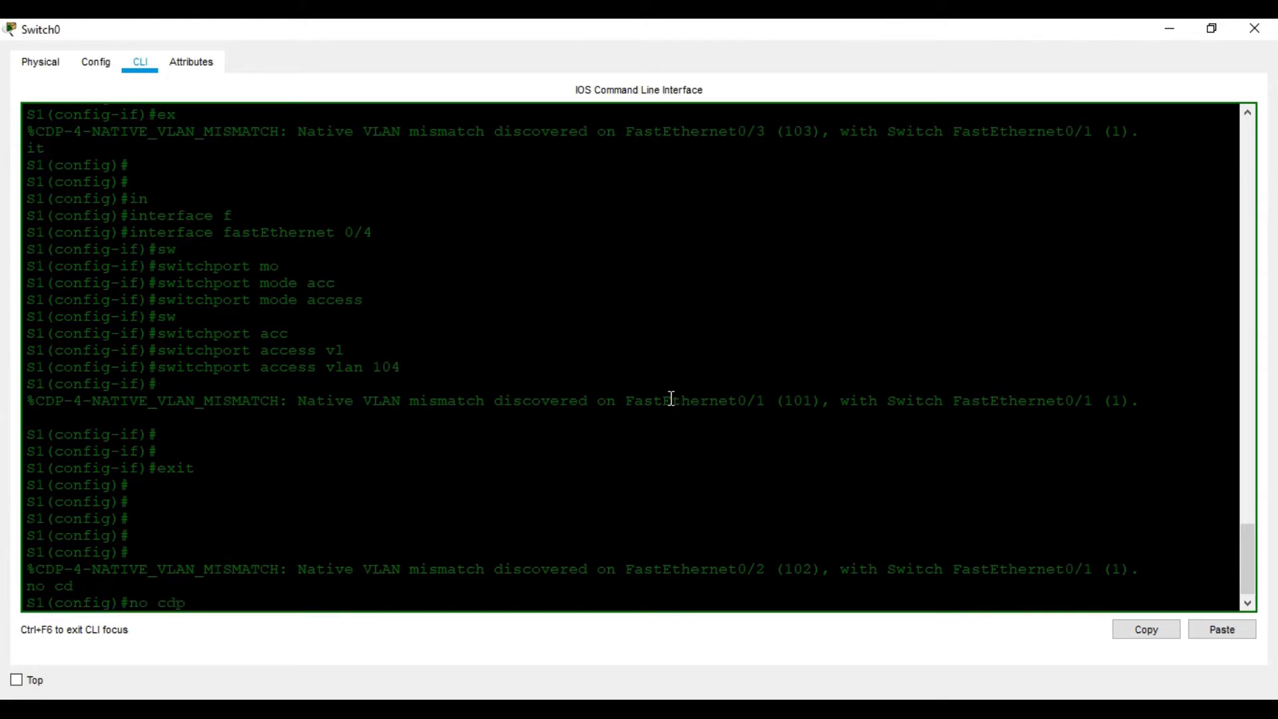
{"action": "type", "text": "?ena"}
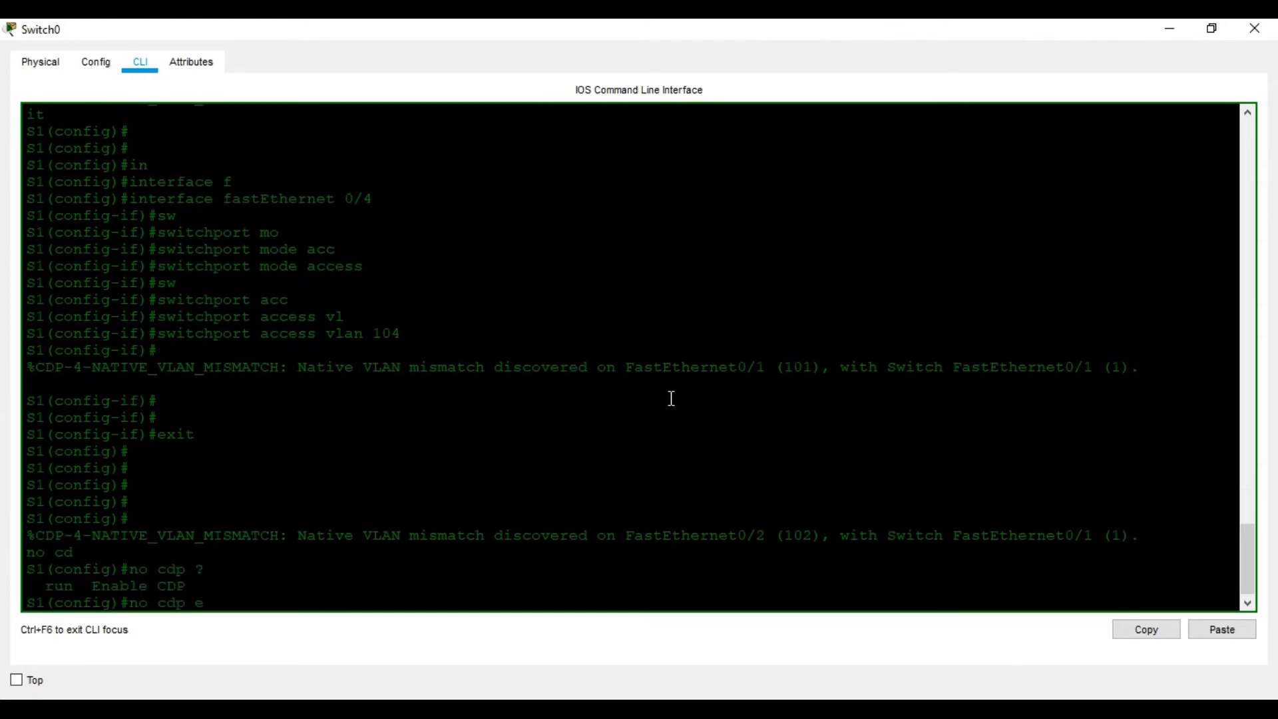
{"action": "key", "text": "BackSpace"}
{"action": "key", "text": "BackSpace"}
{"action": "key", "text": "BackSpace"}
{"action": "key", "text": "BackSpace"}
{"action": "key", "text": "BackSpace"}
{"action": "key", "text": "BackSpace"}
{"action": "key", "text": "BackSpace"}
{"action": "key", "text": "BackSpace"}
{"action": "key", "text": "BackSpace"}
{"action": "key", "text": "BackSpace"}
- Enter interface fastEthernet 0/1 on S1 and disable CDP on it with no cdp enable
{"action": "type", "text": "in"}
{"action": "key", "text": "Tab"}
{"action": "type", "text": "fsa"}
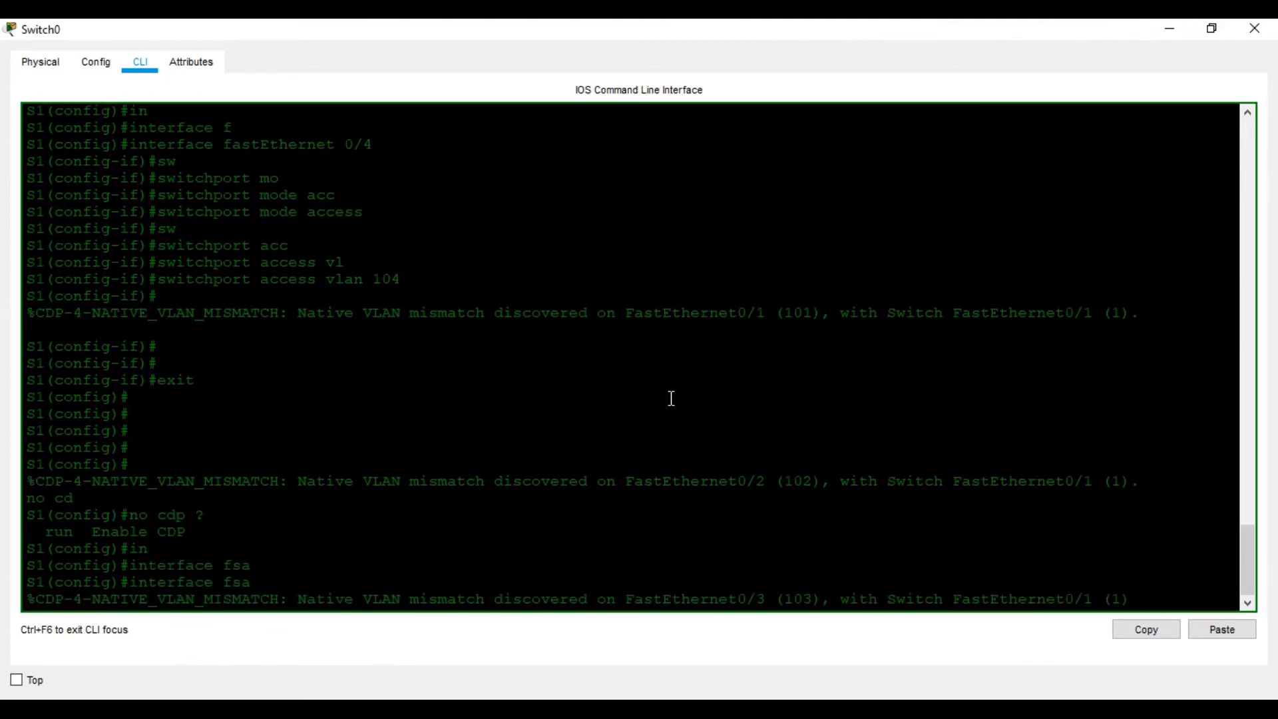
{"action": "type", "text": "a"}
{"action": "key", "text": "Tab"}
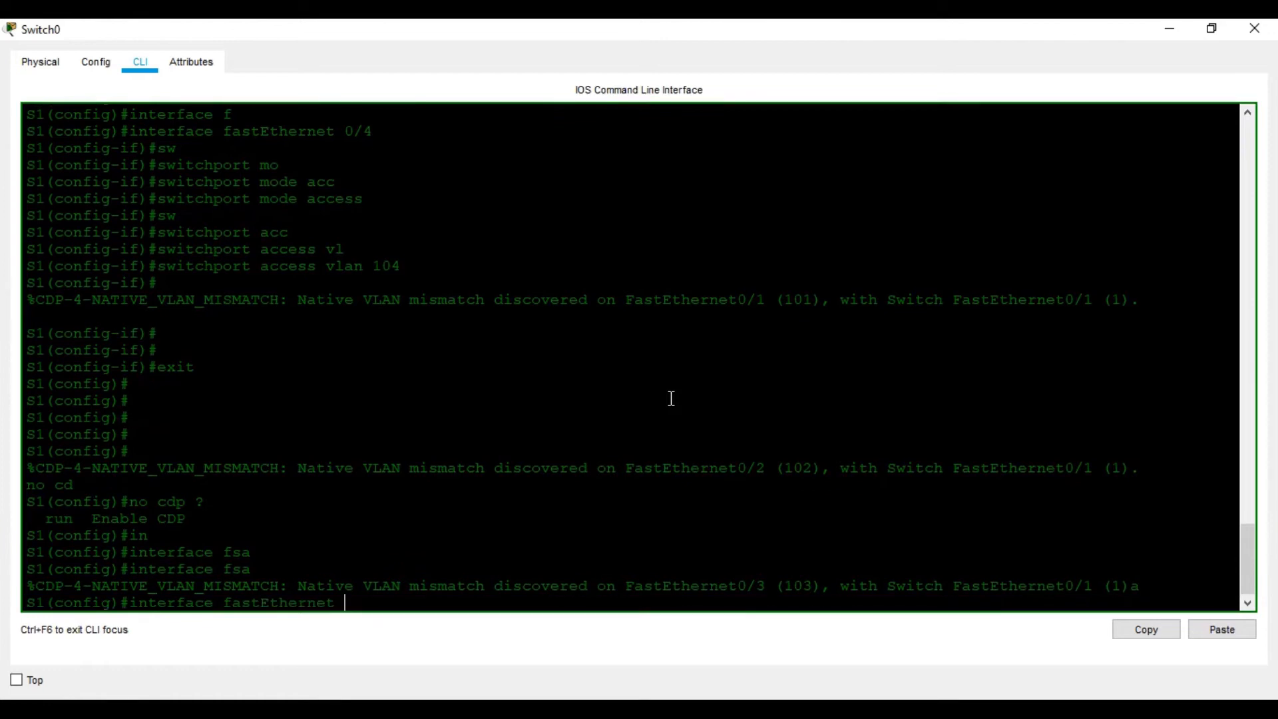
{"action": "type", "text": "0/1"}
{"action": "key", "text": "Return"}
{"action": "type", "text": "no cd"}
{"action": "key", "text": "Tab"}
{"action": "type", "text": "e"}
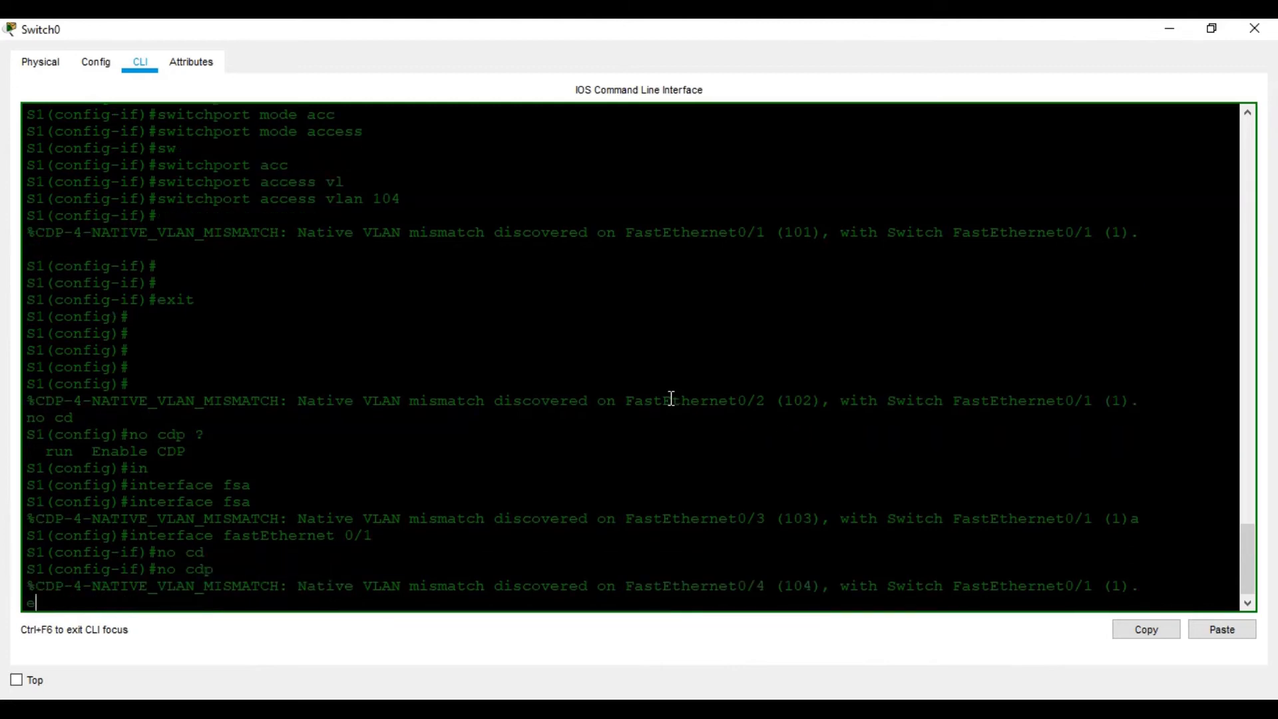
{"action": "type", "text": "na"}
{"action": "key", "text": "Tab"}
{"action": "key", "text": "Return"}
- Try the run command in FastEthernet 0/1's configuration mode and list the available interface commands
{"action": "type", "text": "run"}
{"action": "key", "text": "Return"}
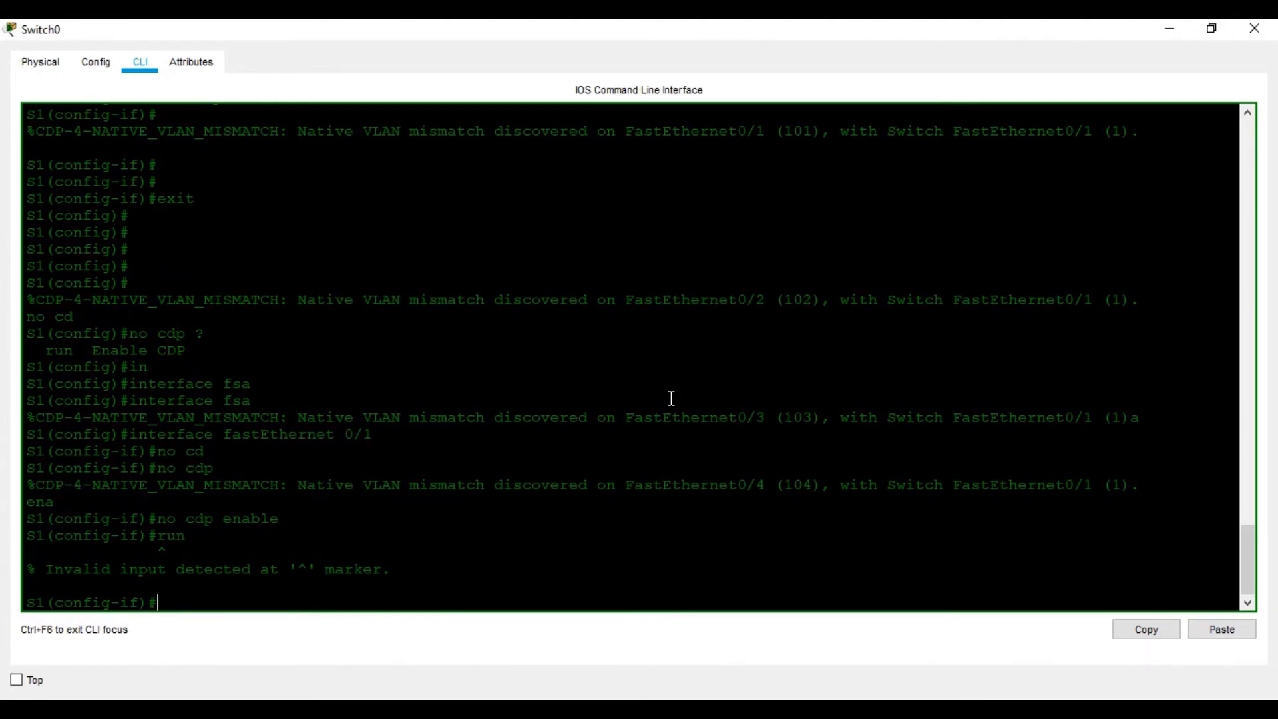
{"action": "type", "text": "?"}
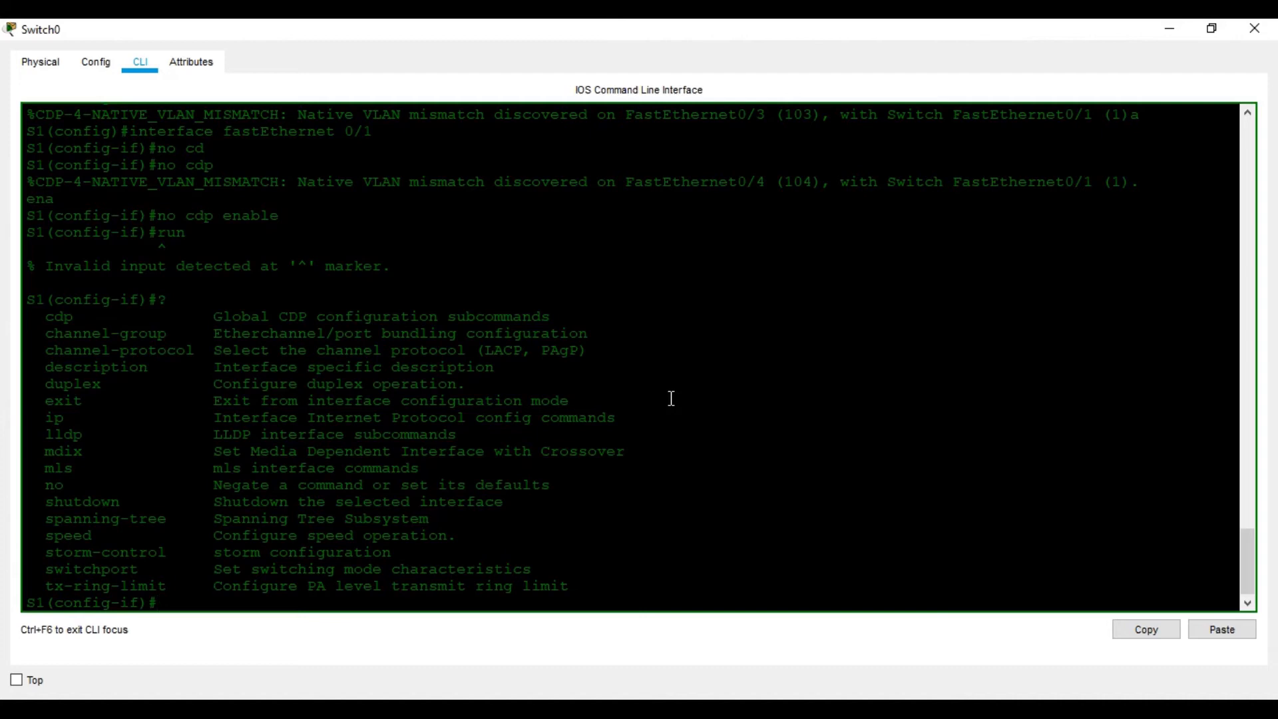
{"action": "type", "text": "r"}
{"action": "key", "text": "BackSpace"}
- Exit FastEthernet 0/1's interface configuration and enter interface fastEthernet 0/2
{"action": "type", "text": "exit"}
{"action": "key", "text": "Return"}
{"action": "key", "text": "Return"}
{"action": "key", "text": "Return"}
{"action": "key", "text": "Return"}
{"action": "type", "text": "in"}
{"action": "key", "text": "Tab"}
{"action": "type", "text": "fa"}
{"action": "key", "text": "Tab"}
{"action": "type", "text": "0/2"}
{"action": "key", "text": "Return"}
- Disable CDP on FastEthernet 0/2 with no cdp enable and exit its interface configuration
{"action": "type", "text": "no cdp"}
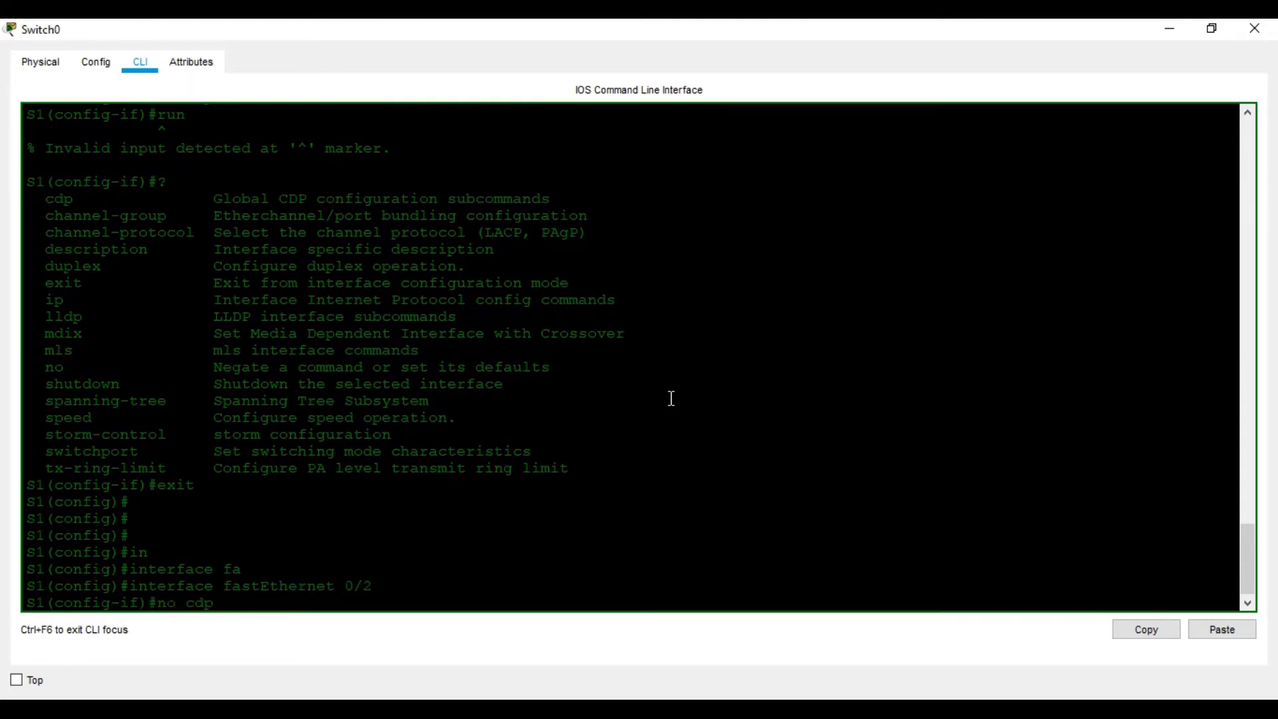
{"action": "type", "text": " ru"}
{"action": "key", "text": "Tab"}
{"action": "key", "text": "BackSpace"}
{"action": "key", "text": "BackSpace"}
{"action": "type", "text": "ena"}
{"action": "key", "text": "Tab"}
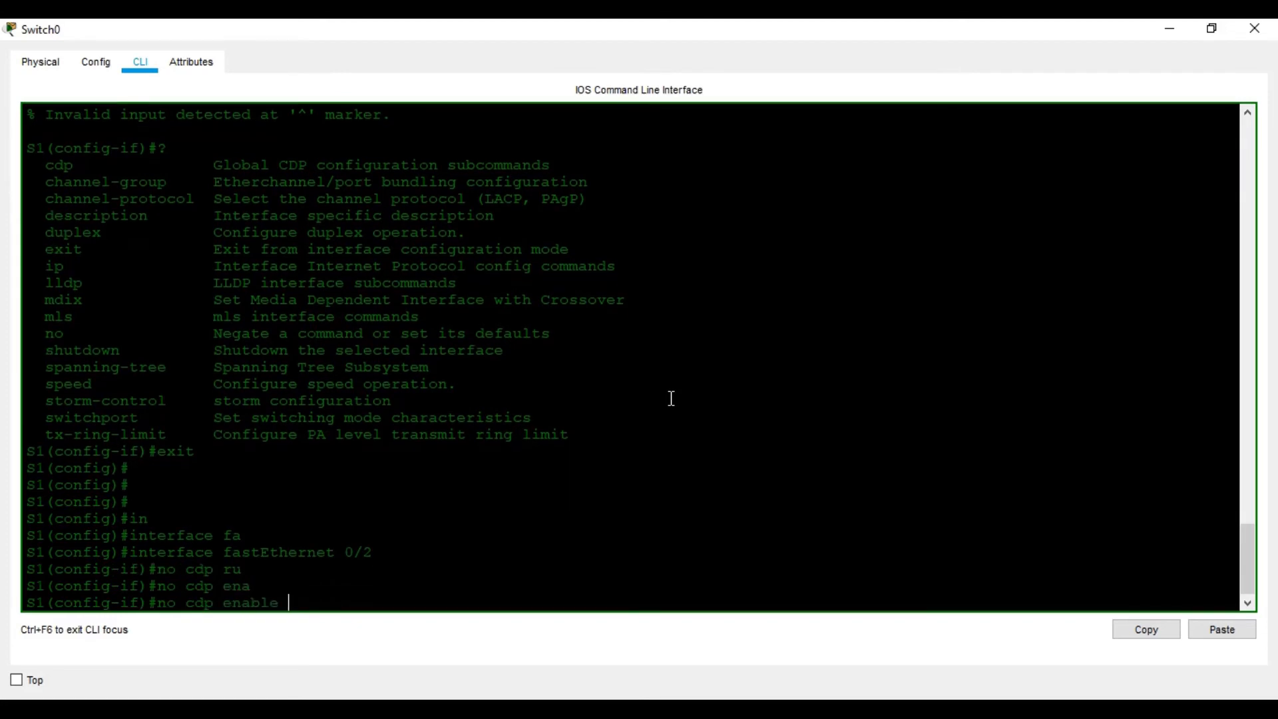
{"action": "key", "text": "Return"}
{"action": "key", "text": "Return"}
{"action": "key", "text": "Return"}
{"action": "key", "text": "Return"}
{"action": "type", "text": "exit"}
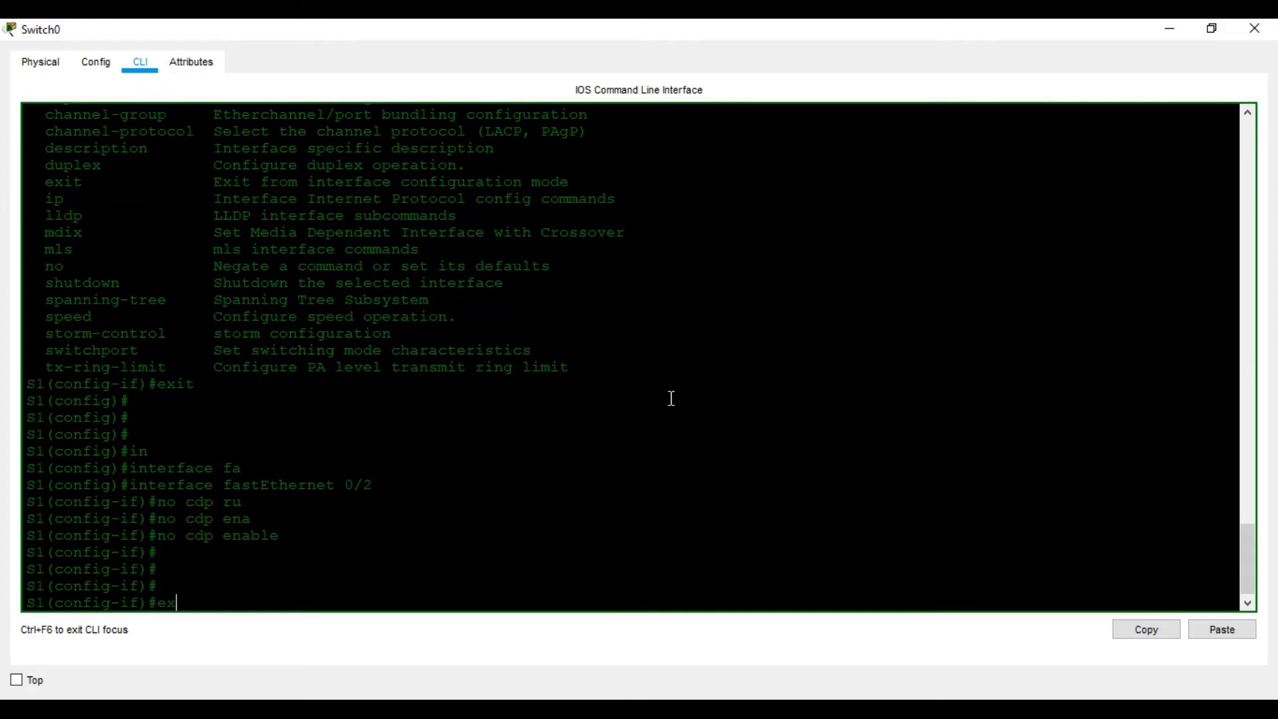
{"action": "key", "text": "Return"}
{"action": "key", "text": "Return"}
- Enter interface fastEthernet 0/3 on S1 and disable CDP on it with no cdp enable
{"action": "type", "text": "interface fastEthernet 0/3"}
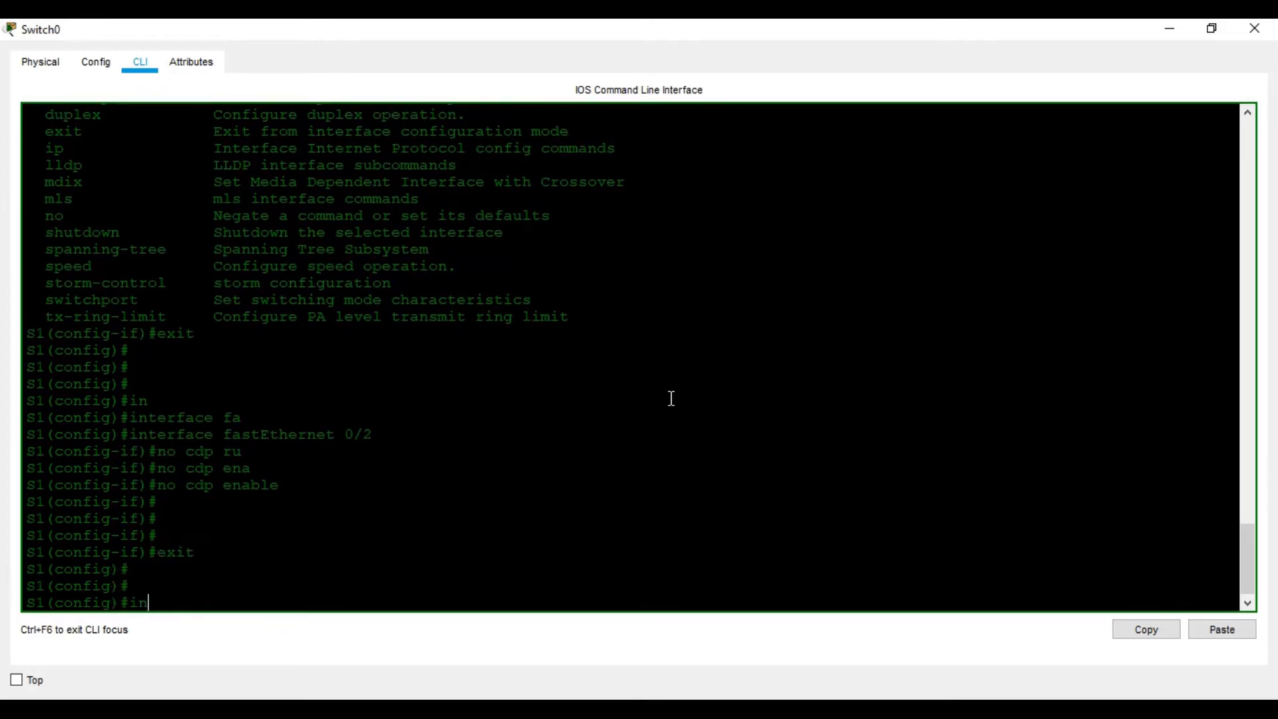
{"action": "key", "text": "Tab"}
{"action": "type", "text": "fa"}
{"action": "key", "text": "Tab"}
{"action": "type", "text": "0/3"}
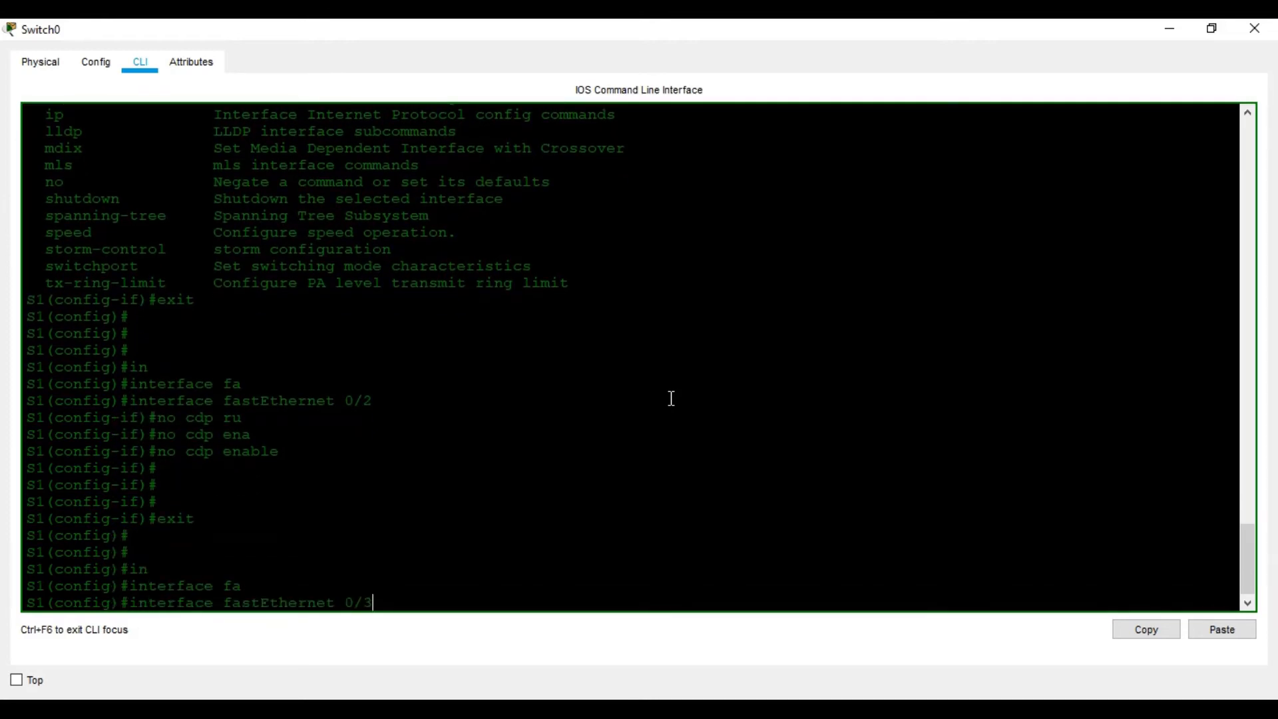
{"action": "key", "text": "Return"}
{"action": "type", "text": "no cdp en"}
{"action": "key", "text": "Tab"}
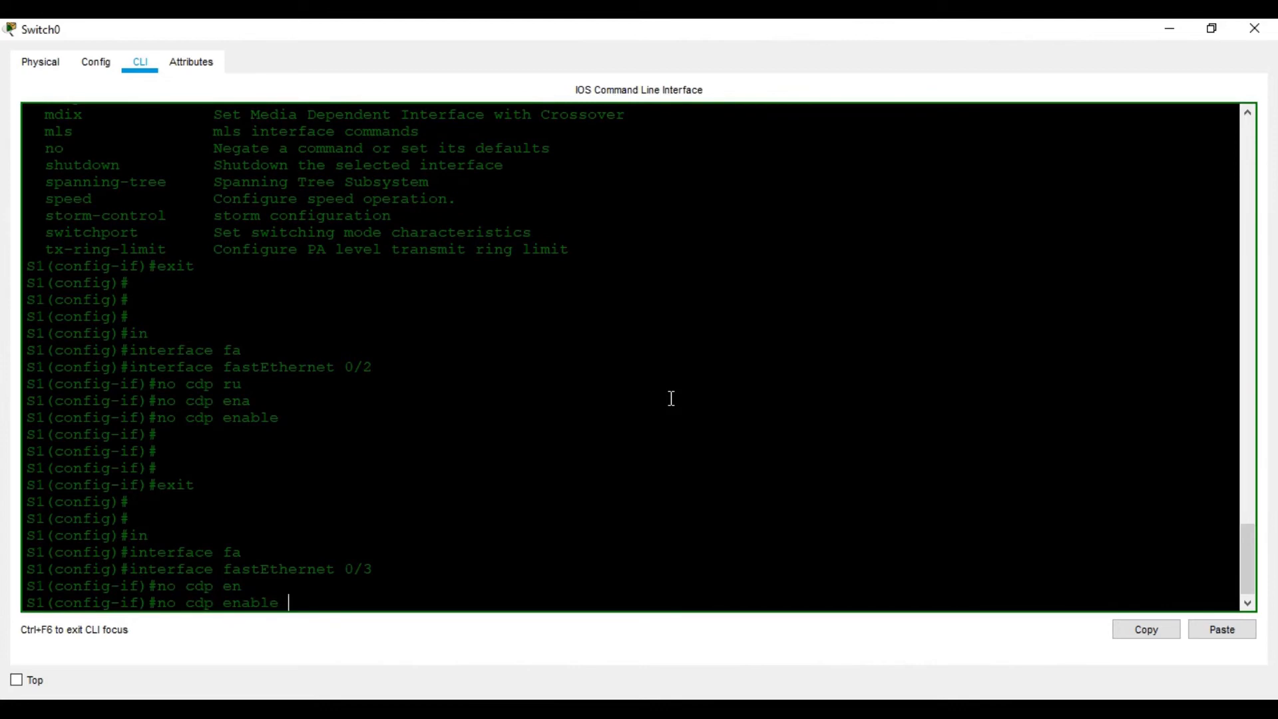
{"action": "key", "text": "Return"}
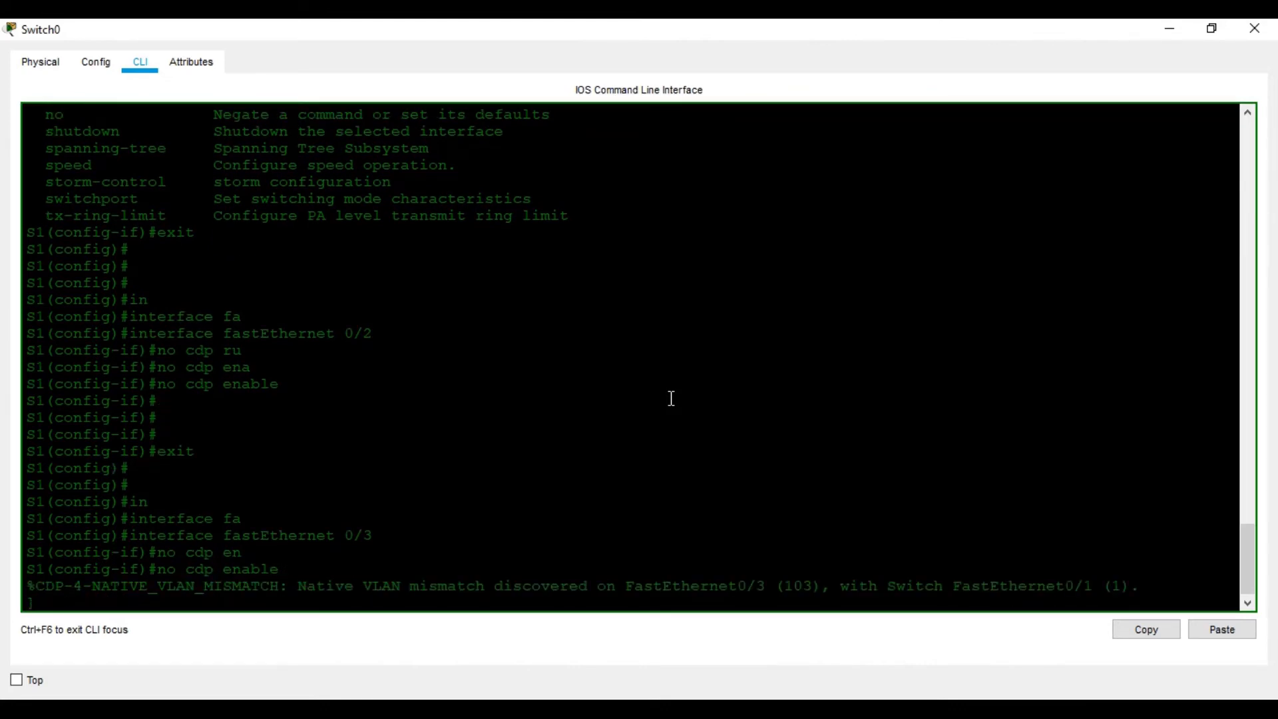
{"action": "key", "text": "Return"}
{"action": "key", "text": "Return"}
{"action": "key", "text": "Return"}
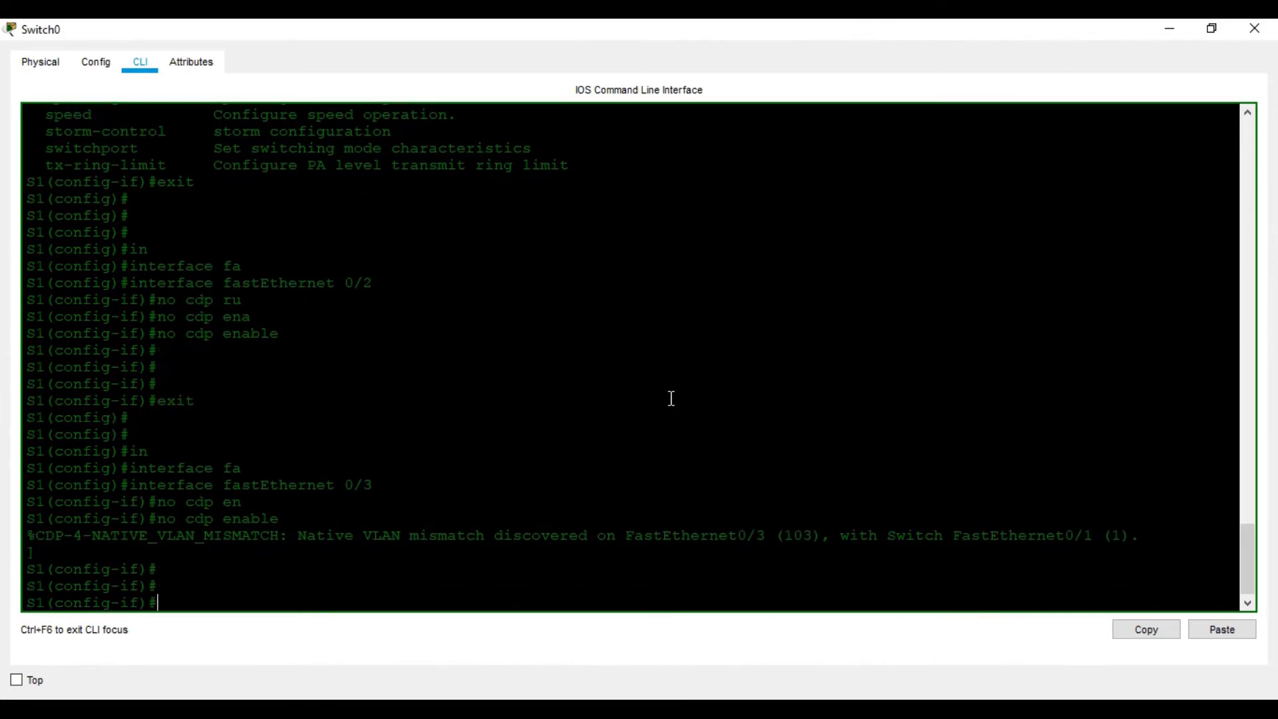
- Exit FastEthernet 0/3's interface configuration and enter interface fastEthernet 0/4
{"action": "type", "text": "exit"}
{"action": "key", "text": "Return"}
{"action": "key", "text": "Return"}
{"action": "key", "text": "Return"}
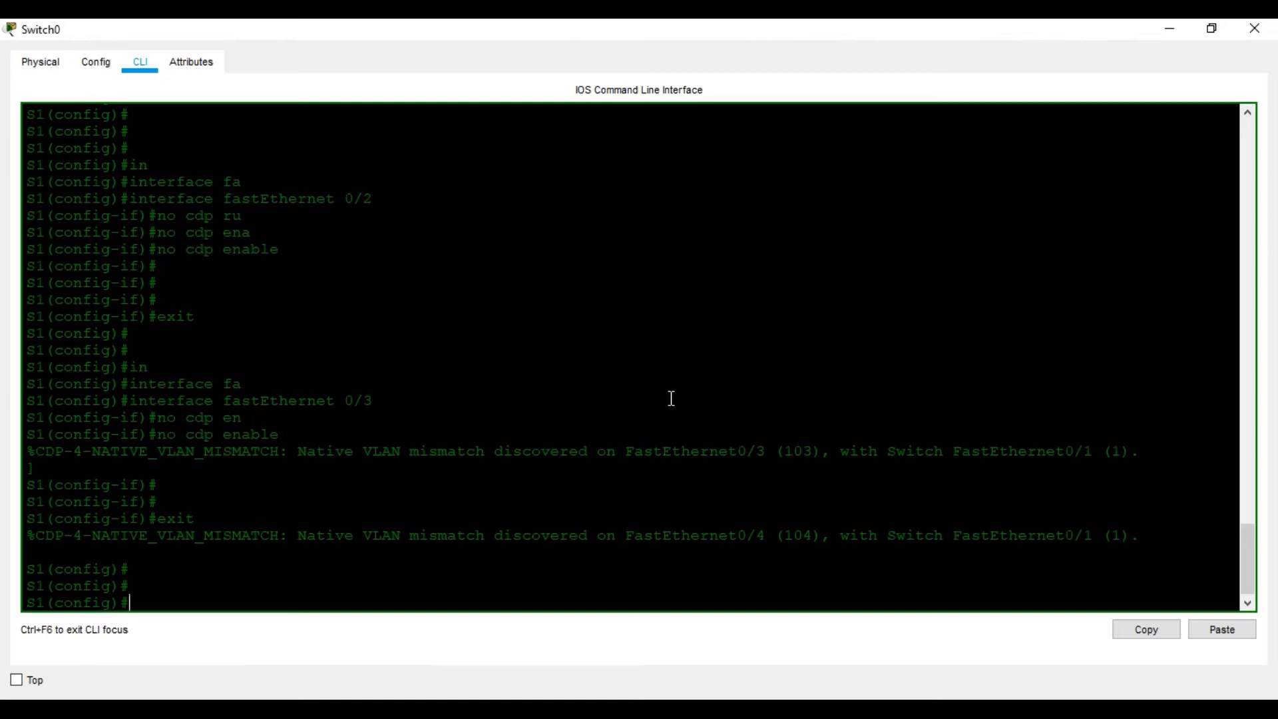
{"action": "type", "text": "interface f"}
{"action": "key", "text": "Tab"}
{"action": "type", "text": "f"}
{"action": "key", "text": "Tab"}
{"action": "type", "text": "0/4"}
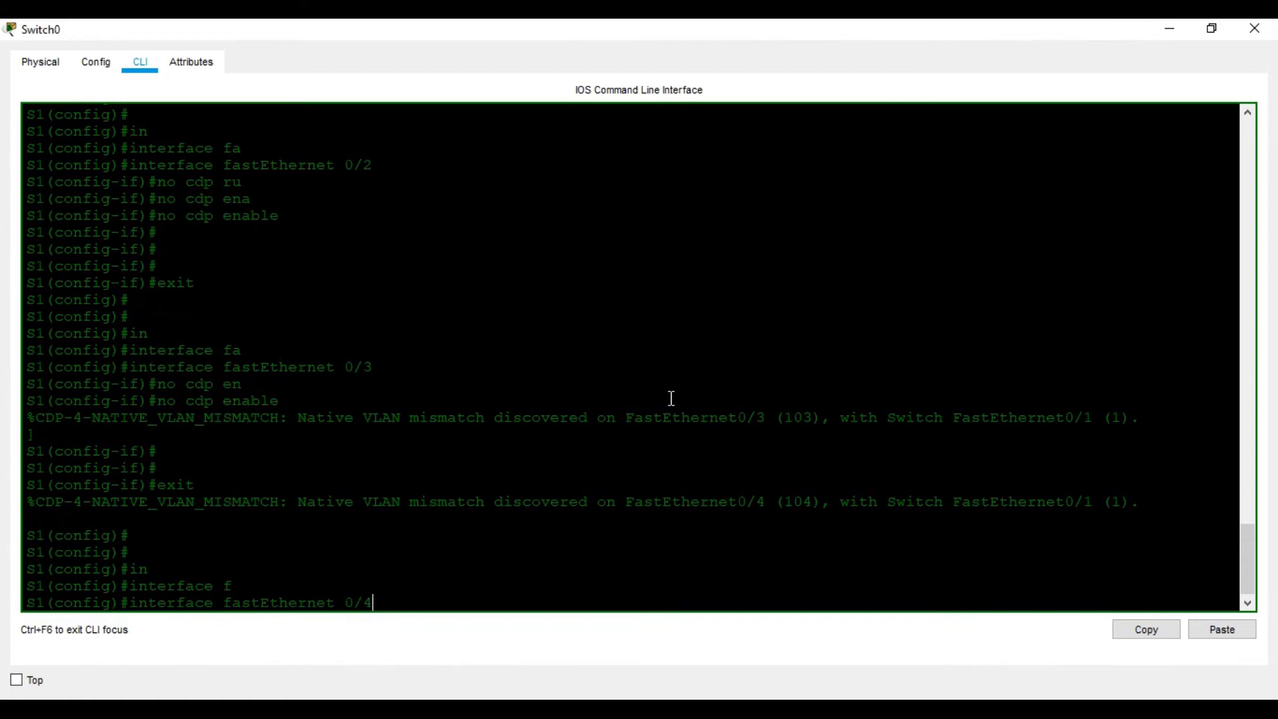
{"action": "key", "text": "Return"}
- Disable CDP on FastEthernet 0/4 with no cdp enable and return to privileged EXEC mode
{"action": "type", "text": "no cdp"}
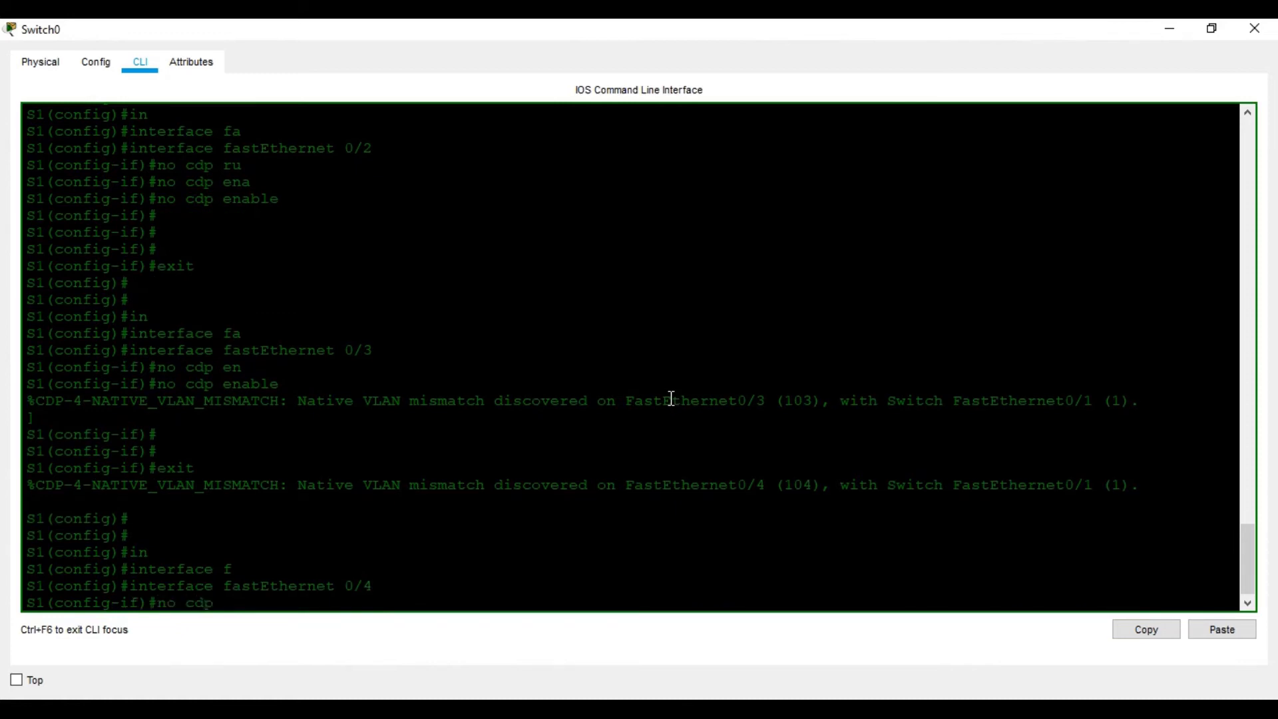
{"action": "key", "text": "Tab"}
{"action": "type", "text": "ena"}
{"action": "key", "text": "BackSpace"}
{"action": "key", "text": "BackSpace"}
{"action": "key", "text": "BackSpace"}
{"action": "key", "text": "BackSpace"}
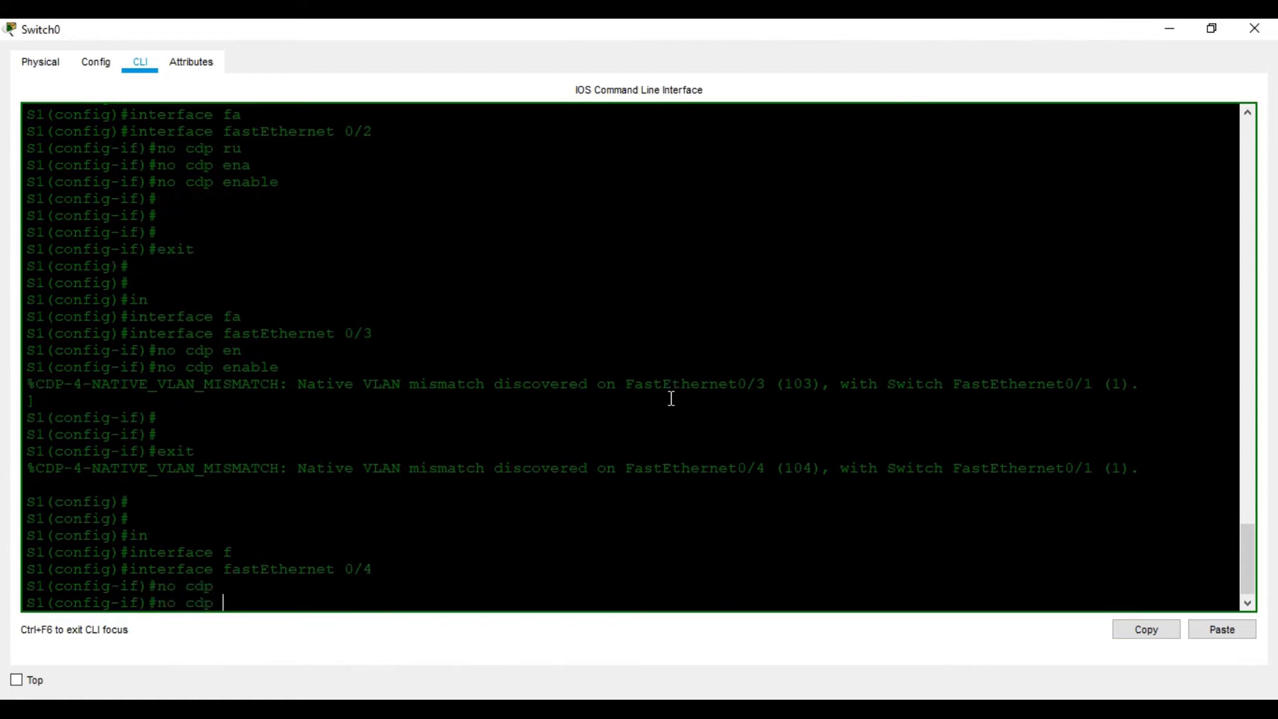
{"action": "type", "text": "en"}
{"action": "key", "text": "Tab"}
{"action": "key", "text": "Return"}
{"action": "key", "text": "Return"}
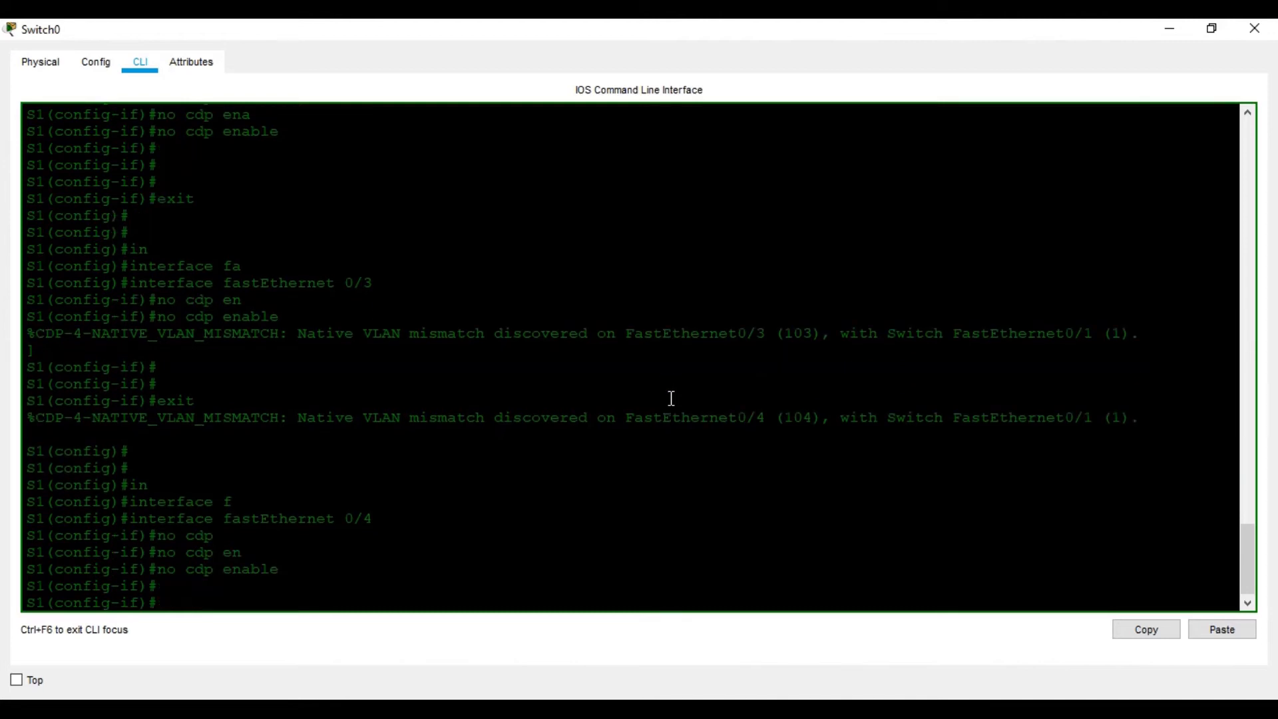
{"action": "key", "text": "Return"}
{"action": "key", "text": "Return"}
{"action": "key", "text": "Return"}
{"action": "key", "text": "ctrl+z"}
{"action": "key", "text": "Return"}
{"action": "key", "text": "Return"}
{"action": "key", "text": "Return"}
{"action": "key", "text": "Return"}
{"action": "key", "text": "Return"}
{"action": "key", "text": "Return"}
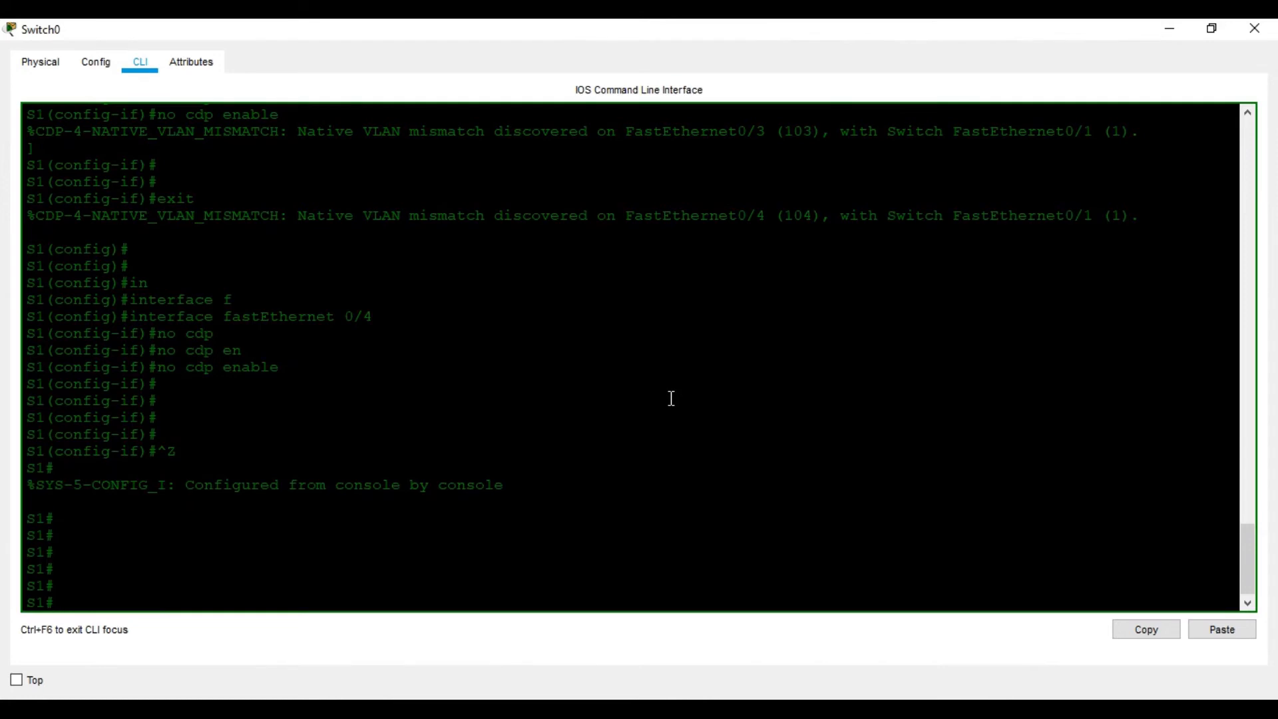
- Display S1's full VLAN table to check the port assignments of VLANs 101 to 104
{"action": "type", "text": "sh vla"}
{"action": "key", "text": "Tab"}
{"action": "key", "text": "Return"}
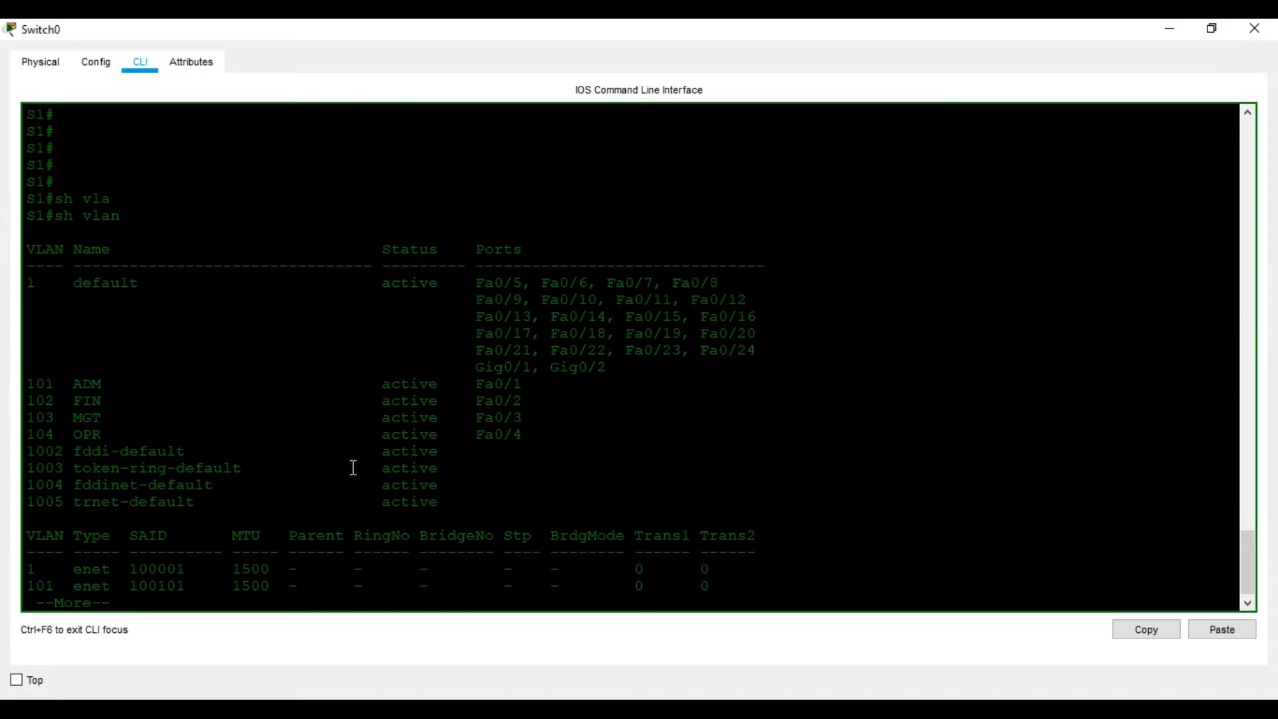
{"action": "key", "text": "space"}
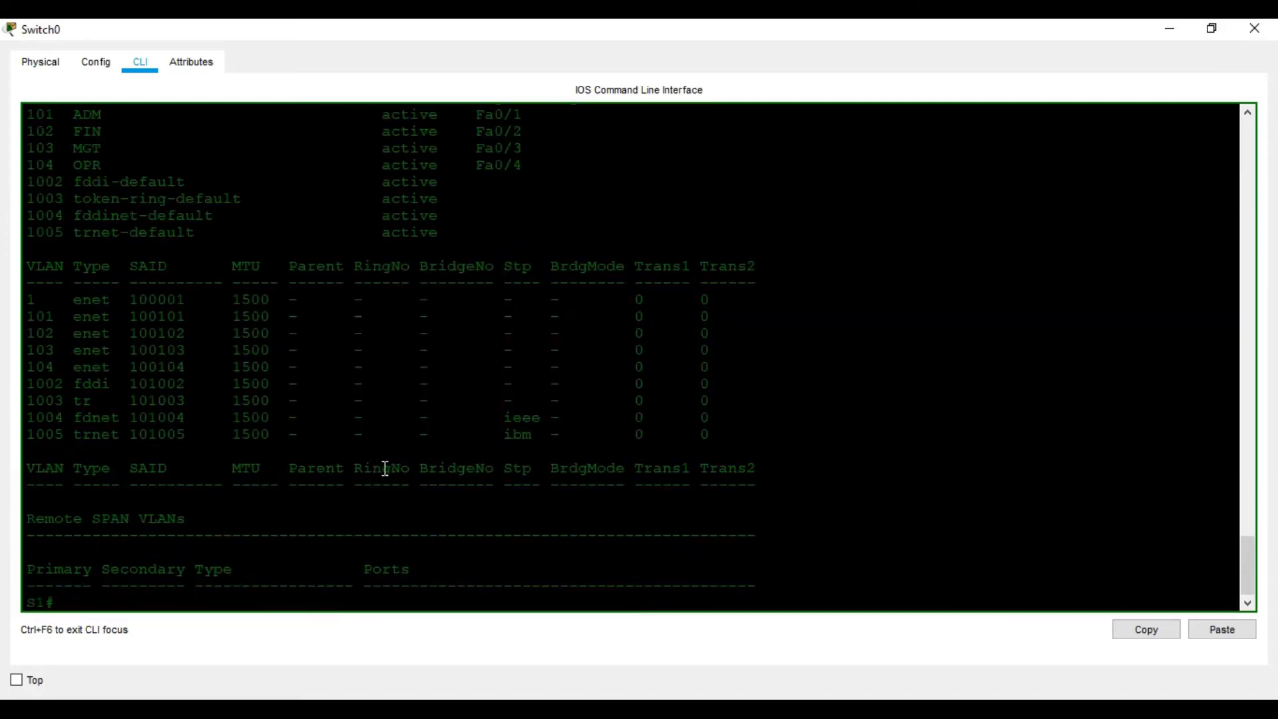
{"action": "key", "text": "Return"}
- Enter interface fastEthernet 0/5 from global configuration mode and disable CDP on it with no cdp enable
{"action": "type", "text": "conf t"}
{"action": "key", "text": "Return"}
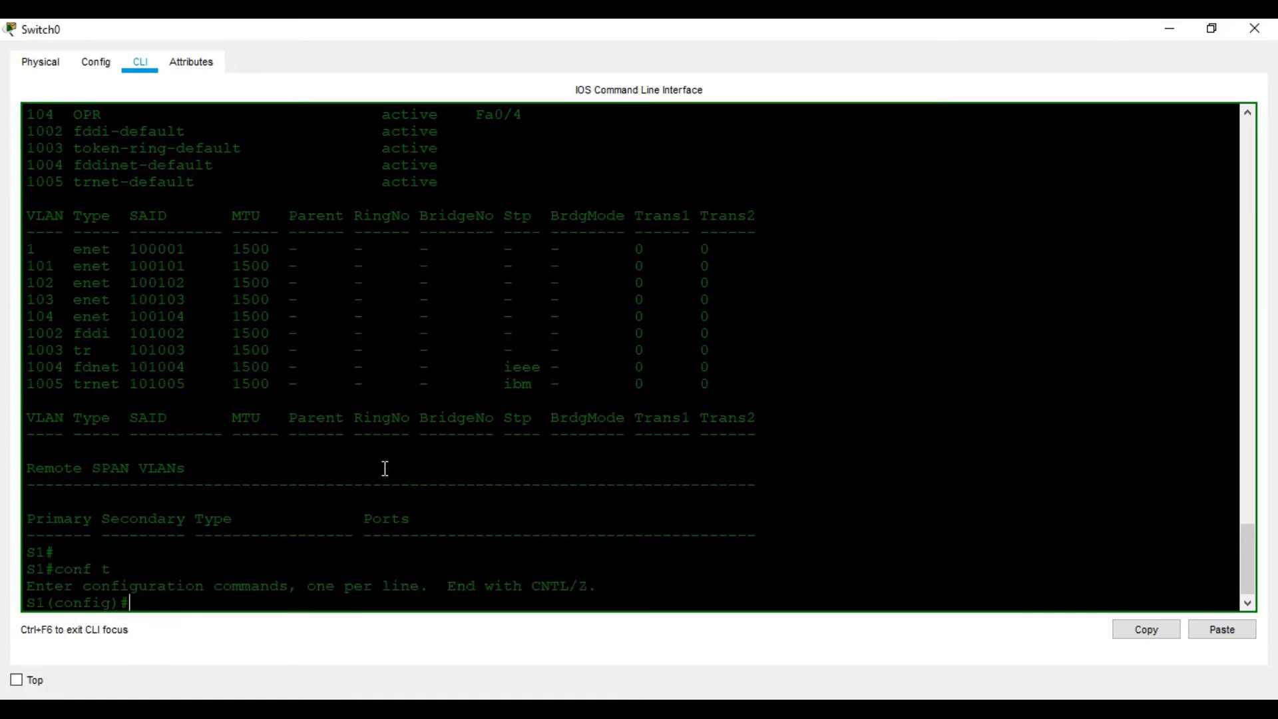
{"action": "type", "text": "in"}
{"action": "key", "text": "Tab"}
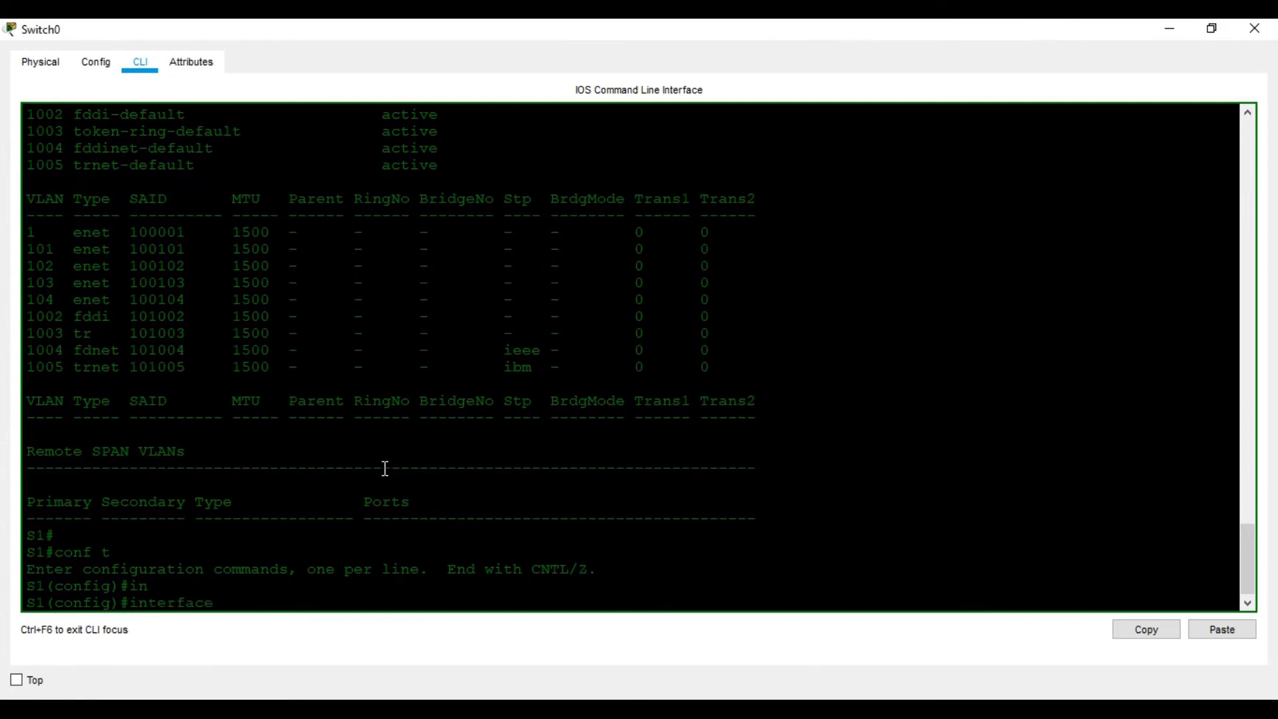
{"action": "type", "text": "fa"}
{"action": "key", "text": "Tab"}
{"action": "type", "text": "0/5"}
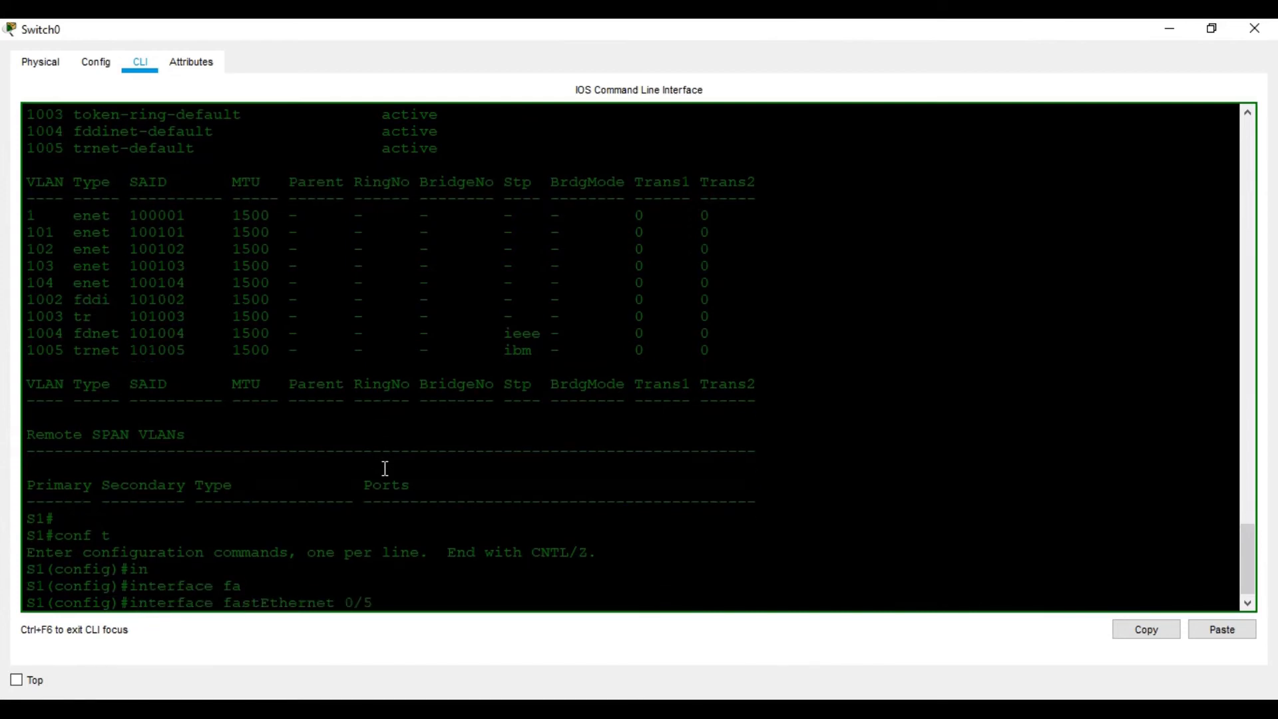
{"action": "key", "text": "Return"}
{"action": "type", "text": "no cdp enable"}
{"action": "key", "text": "Tab"}
{"action": "key", "text": "Return"}
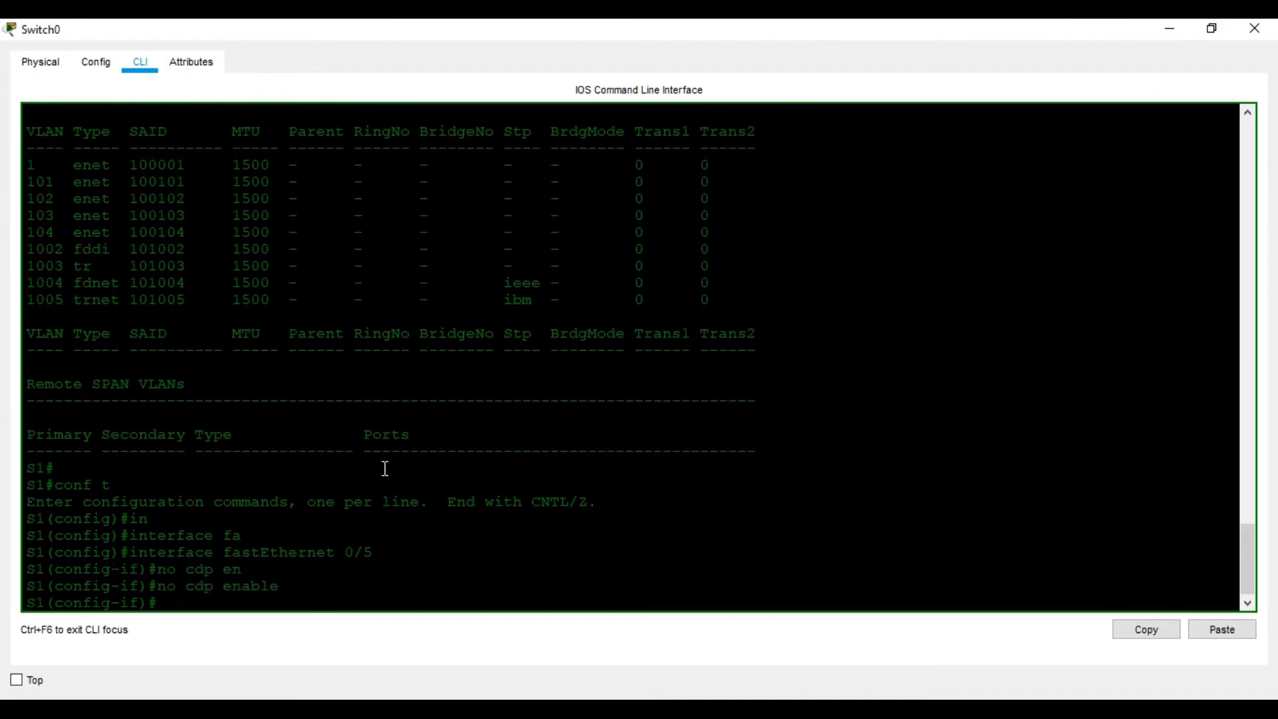
{"action": "key", "text": "Return"}
{"action": "key", "text": "Return"}
{"action": "key", "text": "Return"}
{"action": "key", "text": "Return"}
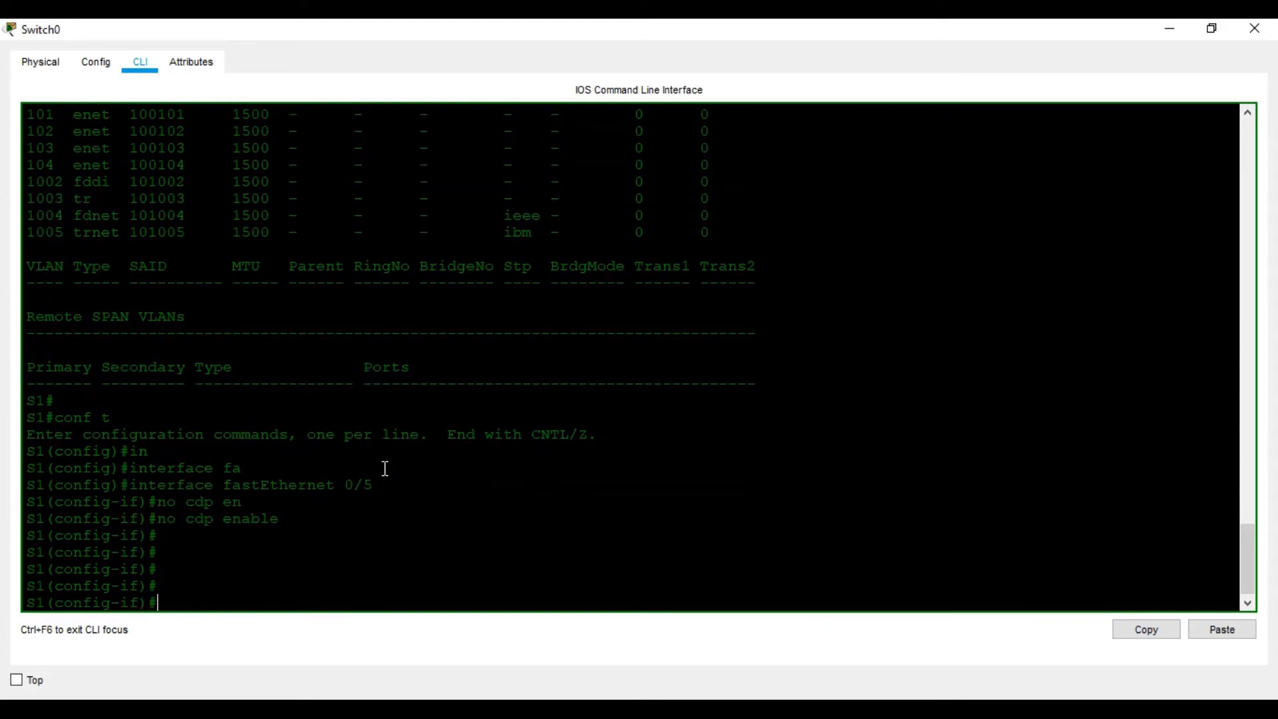
- List the switchport mode options for FastEthernet 0/5 and set the port to trunk with switchport mode trunk
{"action": "type", "text": "swi"}
{"action": "key", "text": "Tab"}
{"action": "type", "text": "m"}
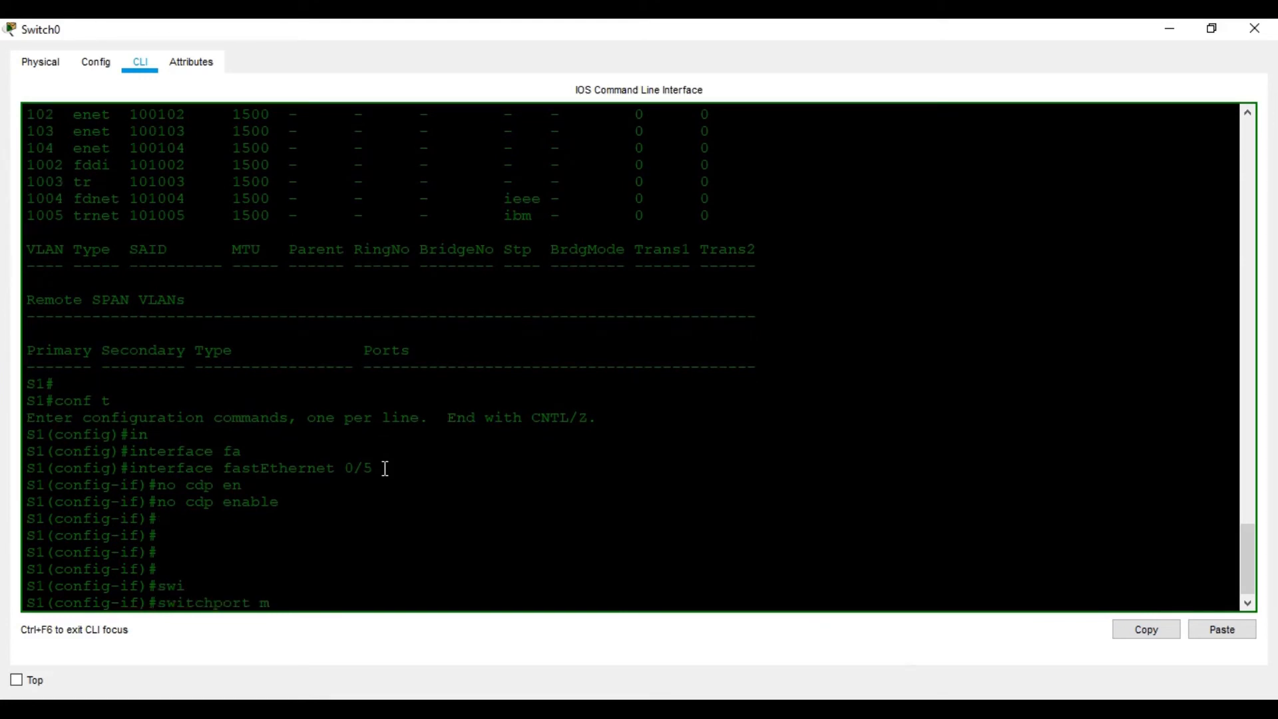
{"action": "type", "text": "o"}
{"action": "key", "text": "BackSpace"}
{"action": "type", "text": "o"}
{"action": "key", "text": "Tab"}
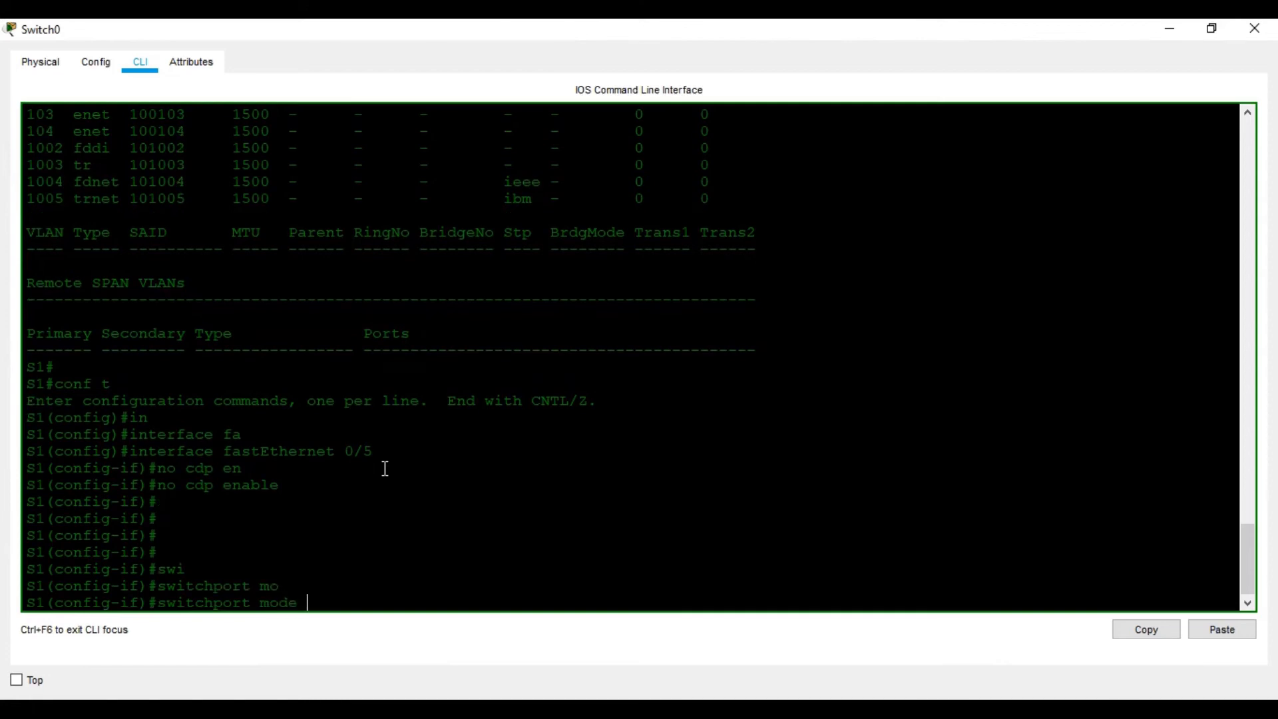
{"action": "type", "text": "?"}
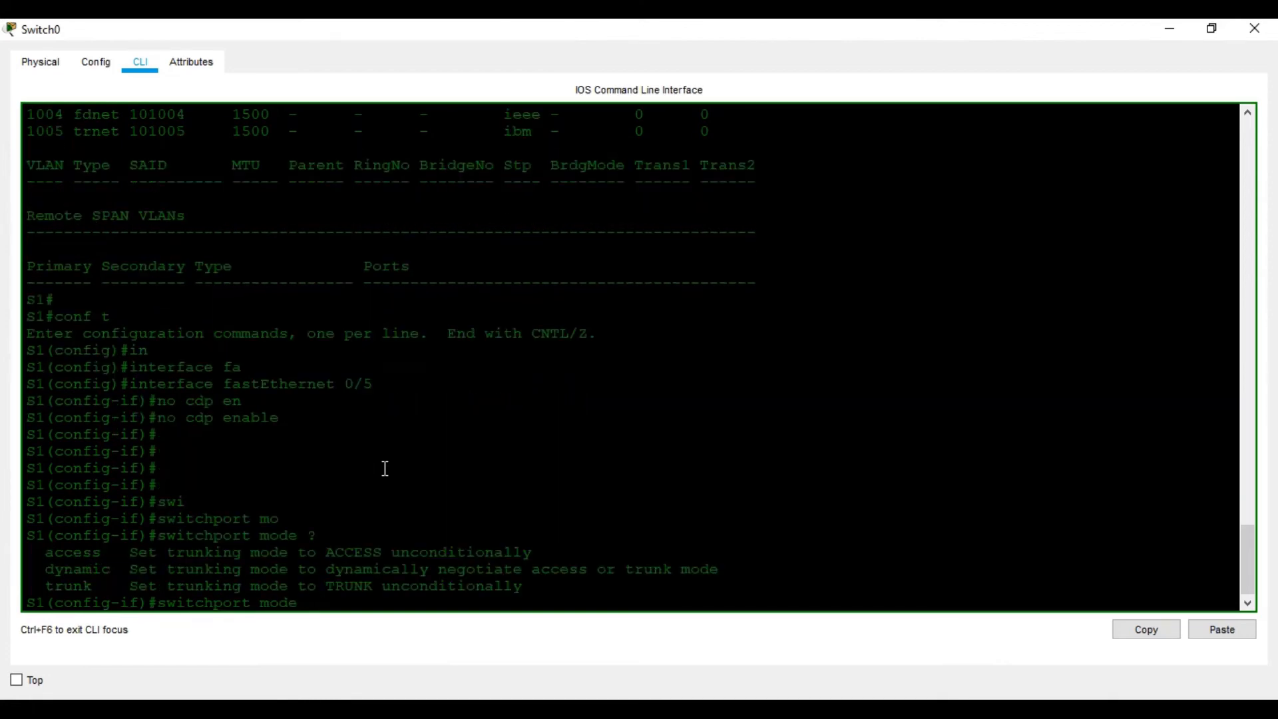
{"action": "type", "text": "tr"}
{"action": "key", "text": "Tab"}
{"action": "key", "text": "Return"}
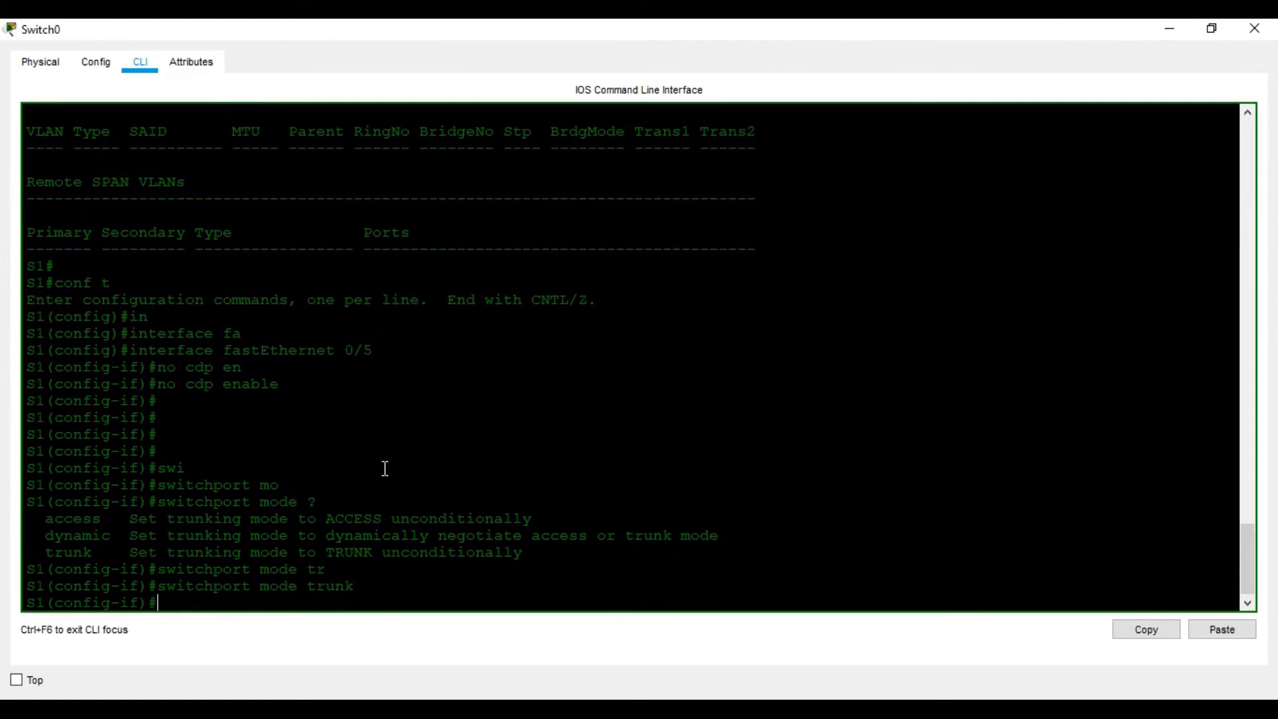
{"action": "key", "text": "Return"}
{"action": "key", "text": "Return"}
{"action": "key", "text": "Return"}
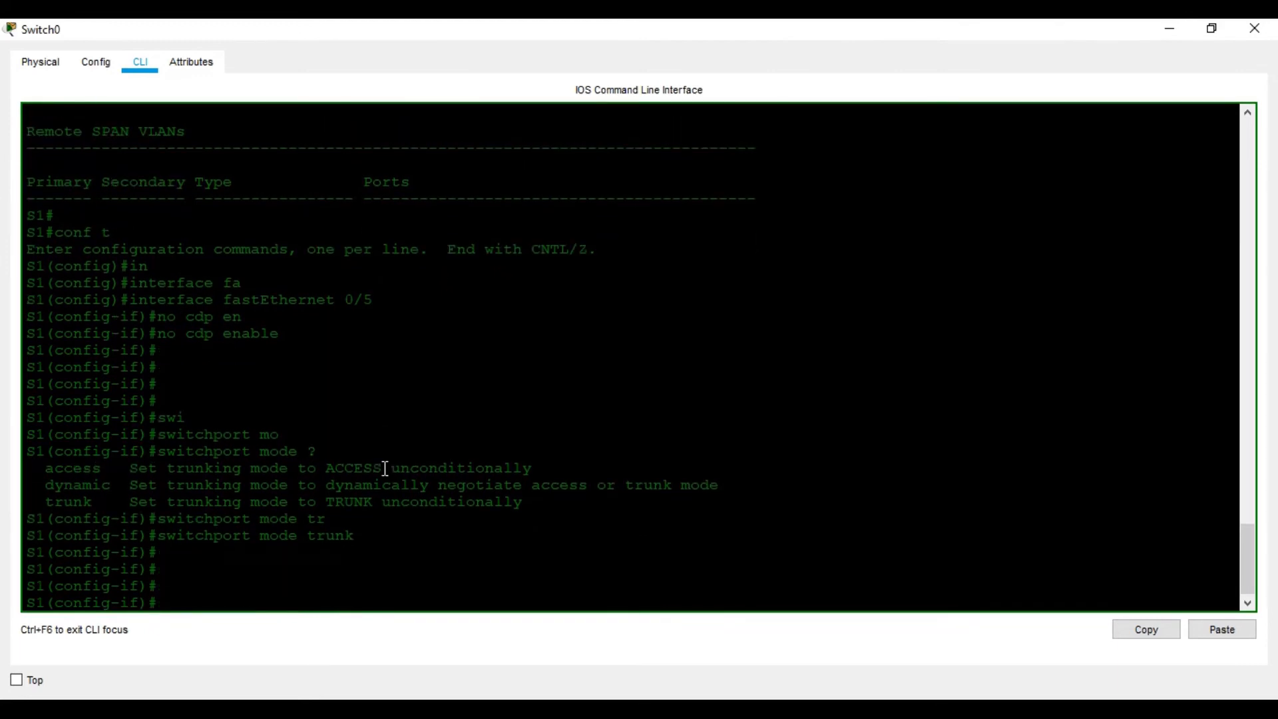
- Return S1 to privileged EXEC mode and save its configuration with wr
{"action": "key", "text": "ctrl+z"}
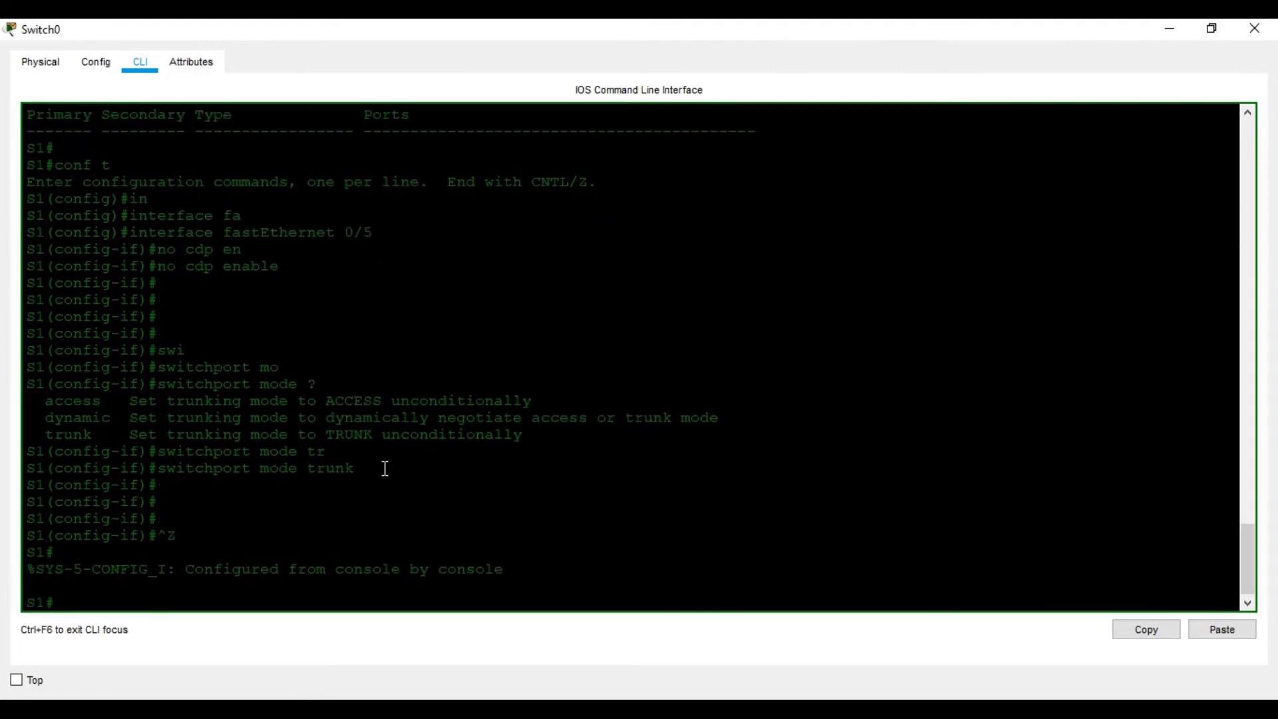
{"action": "key", "text": "Return"}
{"action": "type", "text": "wr"}
{"action": "key", "text": "Return"}
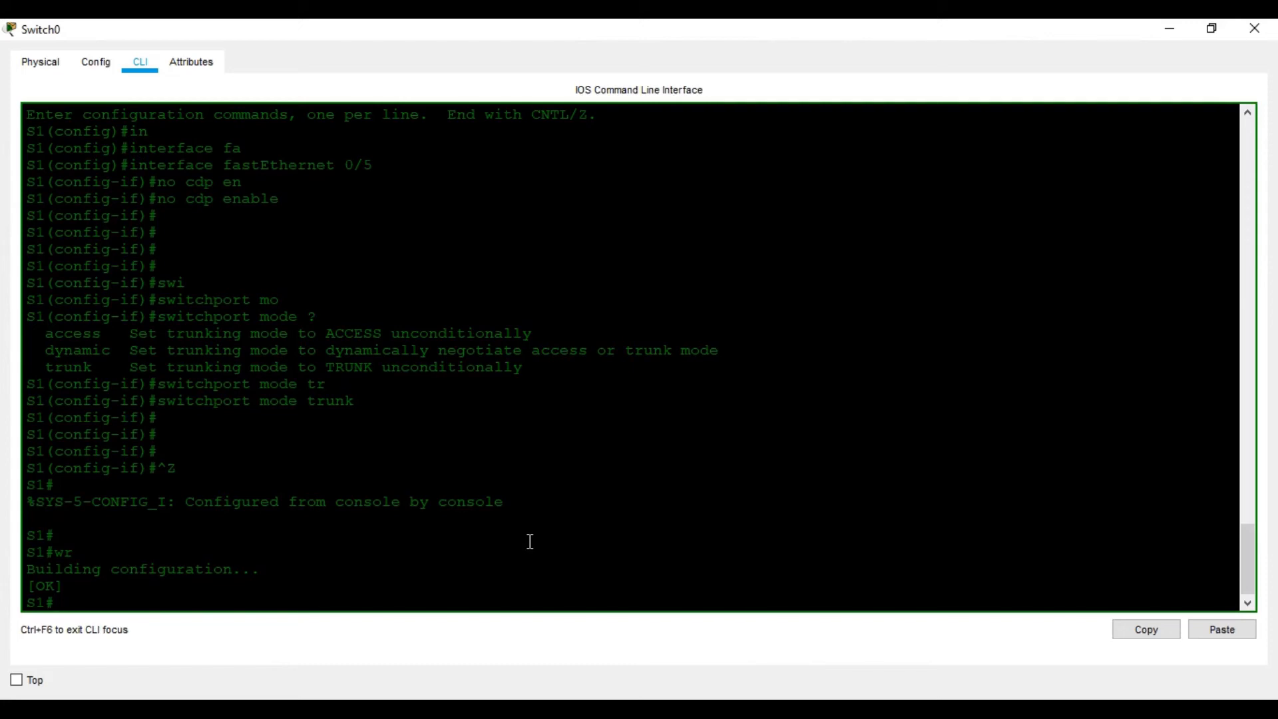
- Open Router0's command line from the topology, maximize its window and answer no to the initial configuration dialog
{"action": "left_click", "coordinate": [1237, 32]}
{"action": "left_click", "coordinate": [577, 175]}
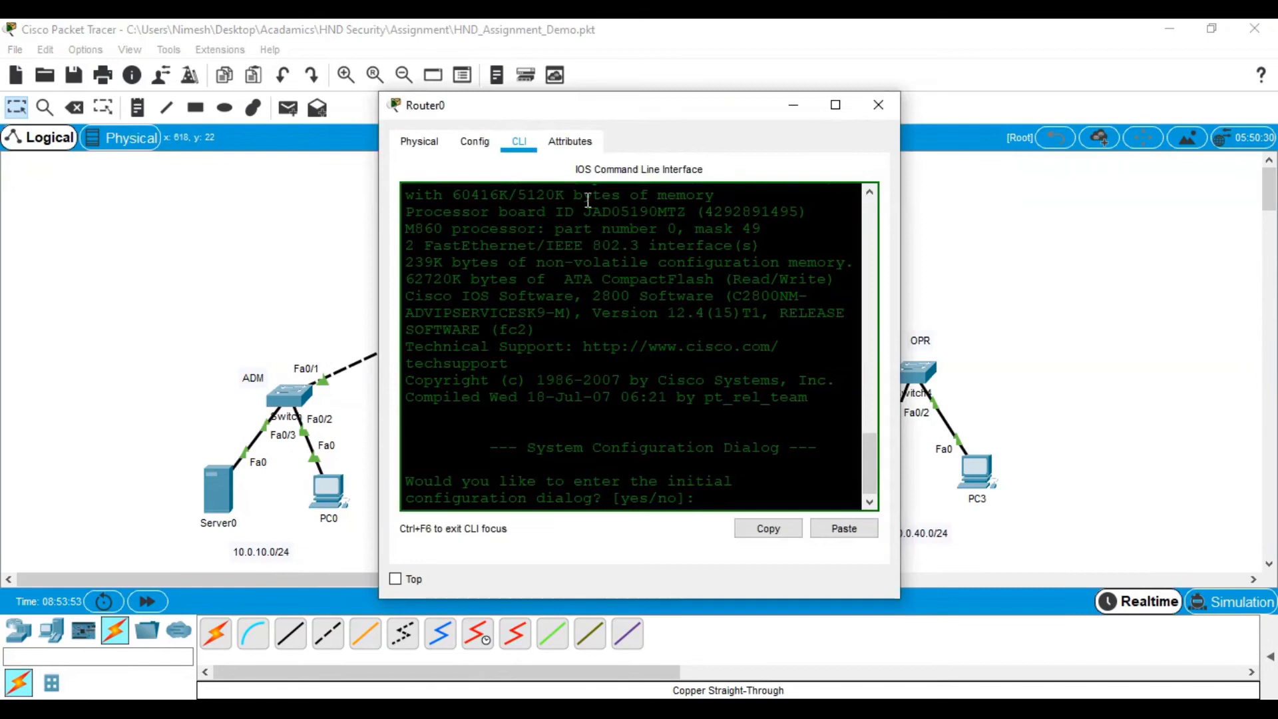
{"action": "left_click", "coordinate": [836, 104]}
{"action": "type", "text": "no"}
{"action": "key", "text": "Return"}
{"action": "key", "text": "Return"}
{"action": "key", "text": "Return"}
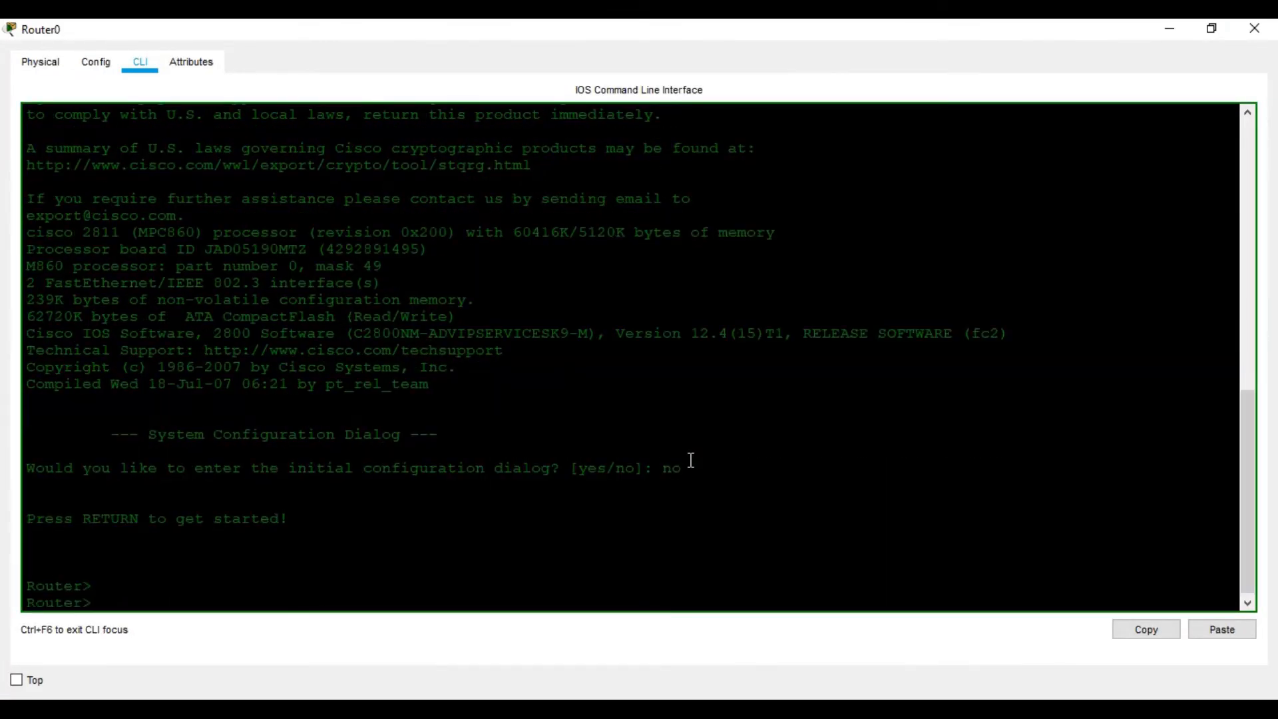
{"action": "key", "text": "Return"}
- Enter privileged EXEC mode on Router0 with en and start global configuration with conf t
{"action": "type", "text": "en"}
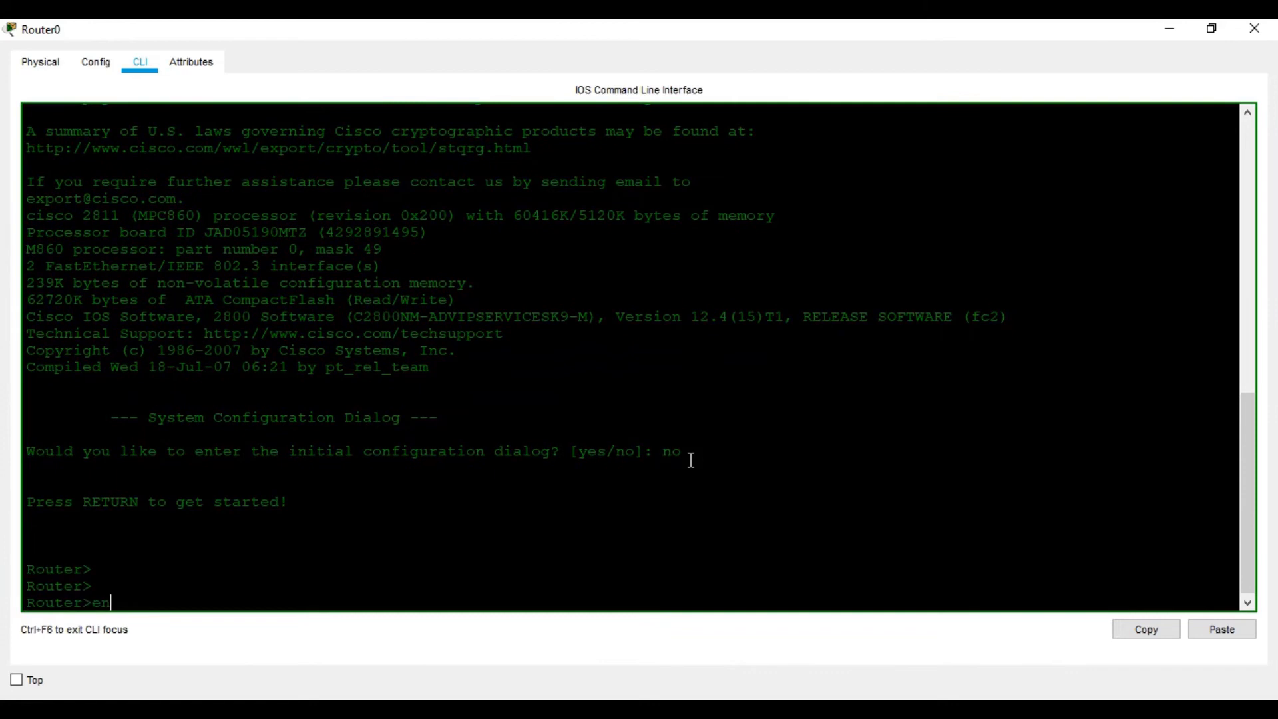
{"action": "key", "text": "Return"}
{"action": "type", "text": "con f"}
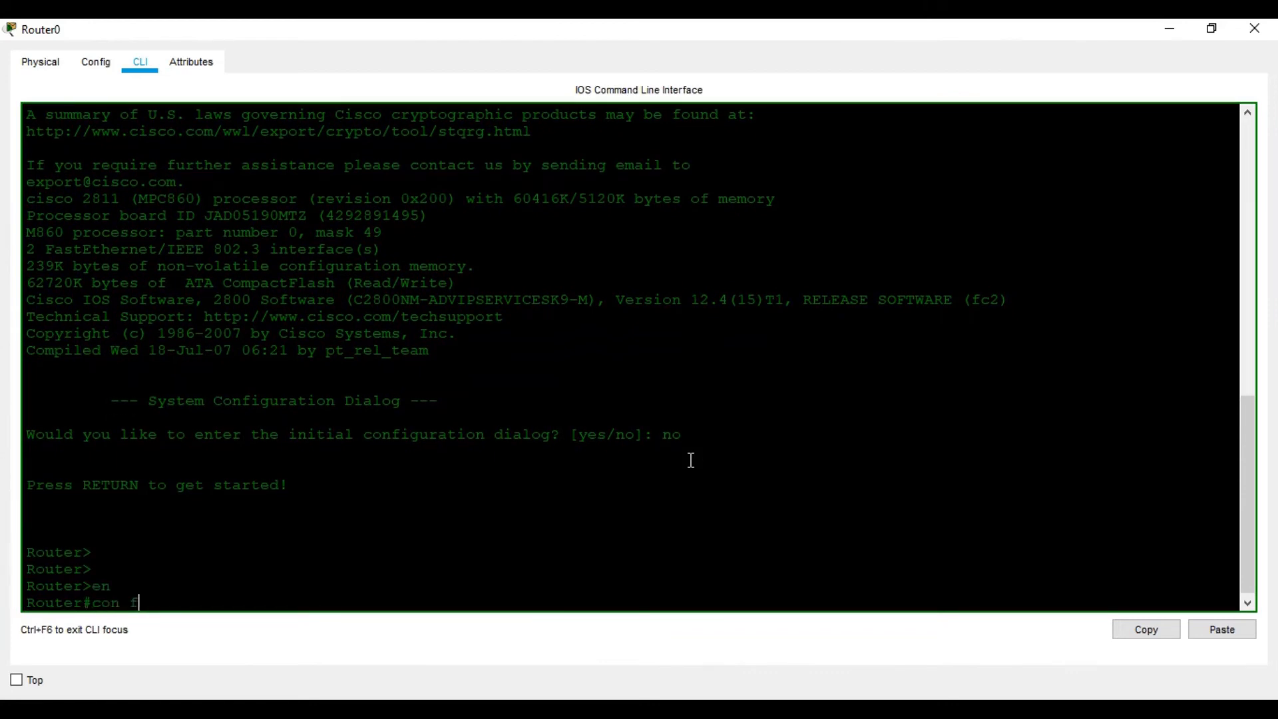
{"action": "key", "text": "Return"}
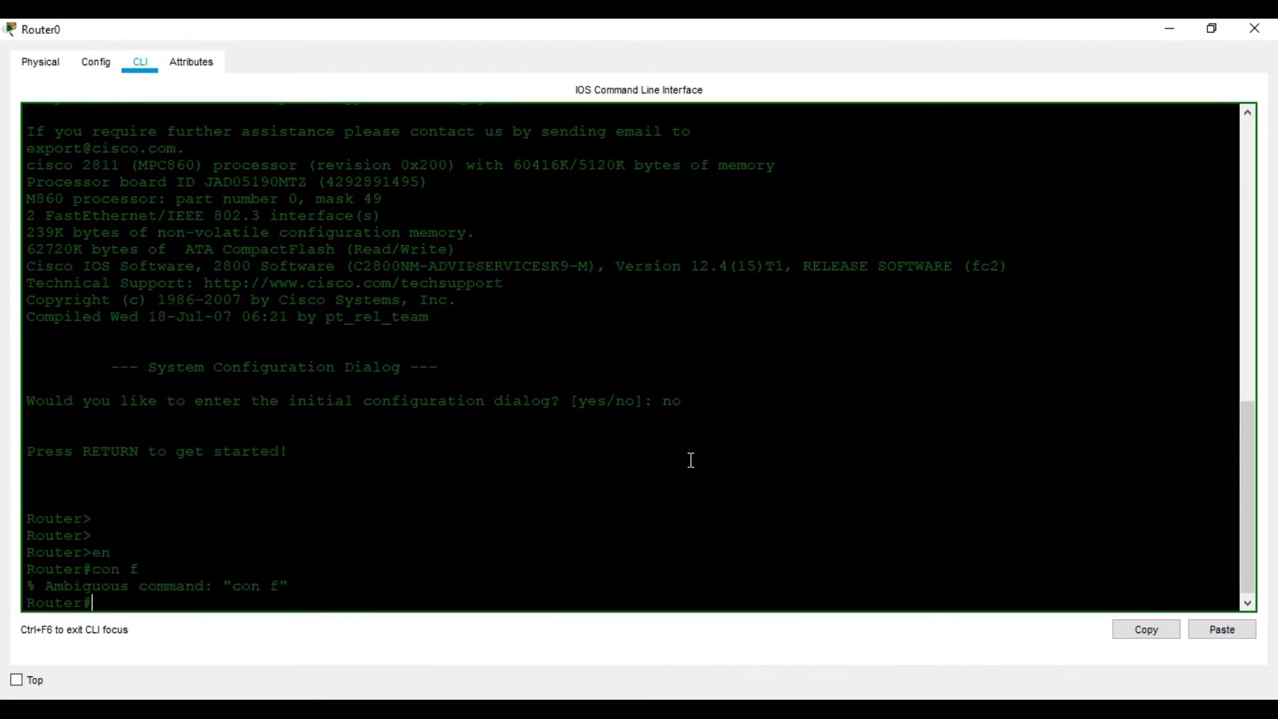
{"action": "type", "text": "conf t"}
{"action": "key", "text": "Return"}
{"action": "key", "text": "Return"}
{"action": "key", "text": "Return"}
{"action": "key", "text": "Return"}
{"action": "key", "text": "Return"}
- Set the router's hostname to R1
{"action": "type", "text": "host"}
{"action": "key", "text": "Tab"}
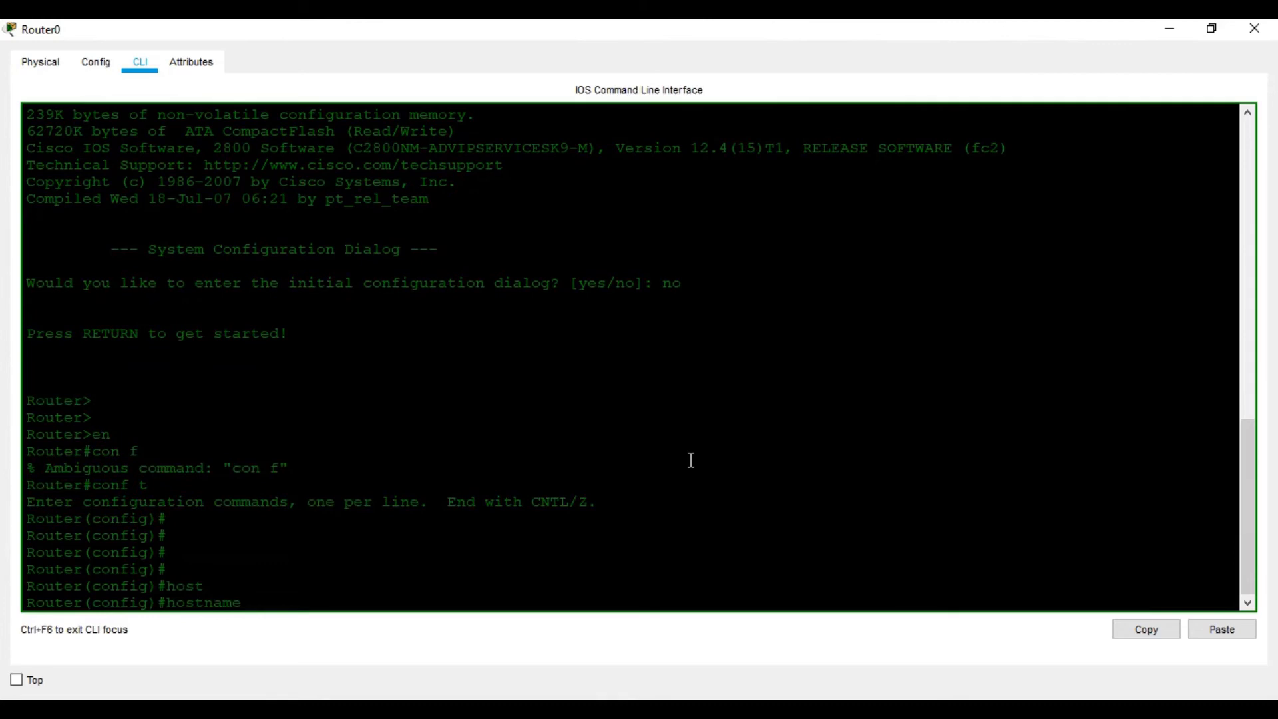
{"action": "type", "text": "R!"}
{"action": "key", "text": "BackSpace"}
{"action": "type", "text": "1"}
{"action": "key", "text": "Return"}
{"action": "key", "text": "Return"}
{"action": "key", "text": "Return"}
{"action": "key", "text": "Return"}
{"action": "key", "text": "Return"}
{"action": "key", "text": "Return"}
{"action": "key", "text": "Return"}
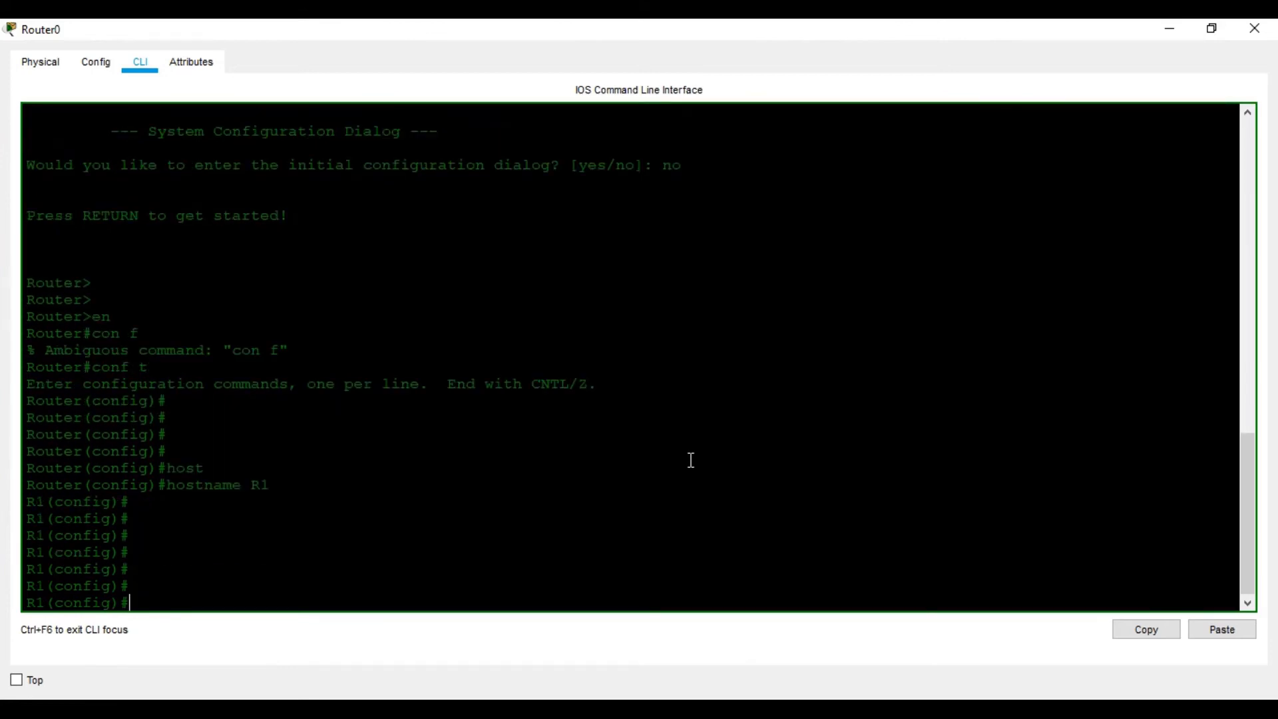
- Check which router port links to the central switch in the topology and enter interface fastEthernet 0/0 on R1
{"action": "type", "text": "in"}
{"action": "key", "text": "Tab"}
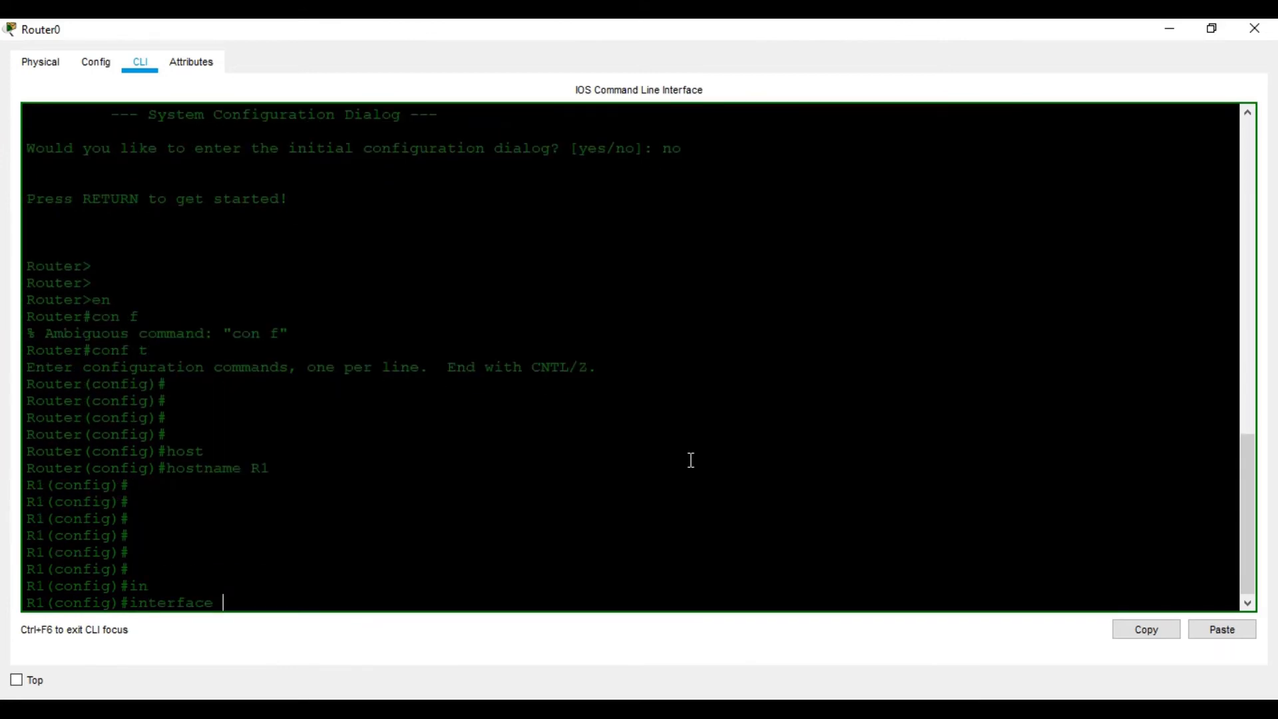
{"action": "type", "text": "f"}
{"action": "key", "text": "Tab"}
{"action": "type", "text": "0/0"}
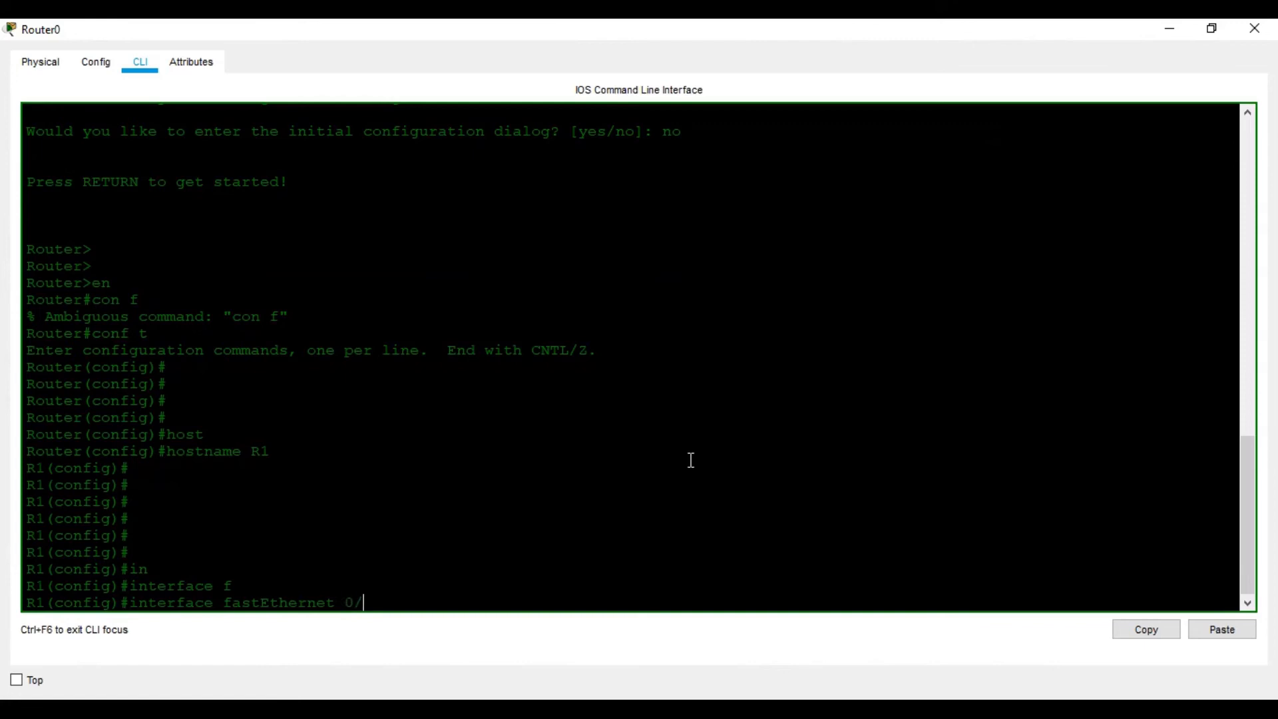
{"action": "mouse_move", "coordinate": [639, 710]}
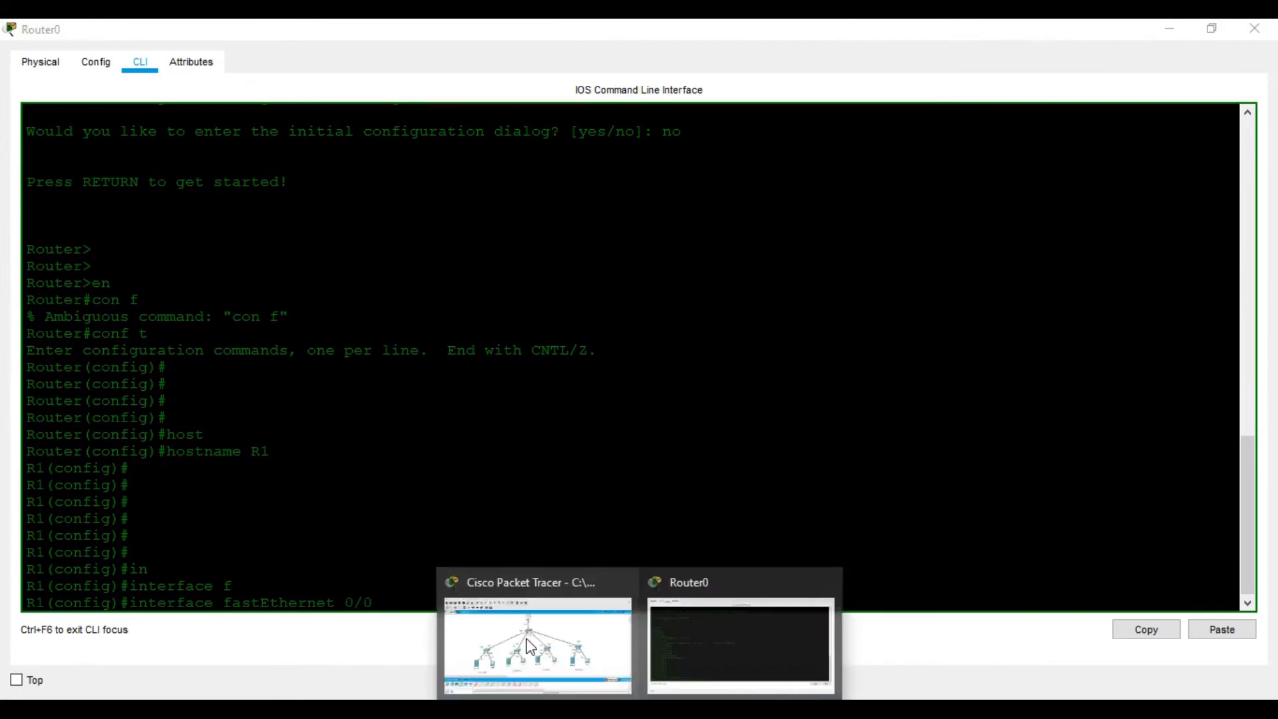
{"action": "left_click", "coordinate": [524, 645]}
{"action": "mouse_move", "coordinate": [569, 161]}
{"action": "left_mouse_down"}
{"action": "mouse_move", "coordinate": [532, 163]}
{"action": "mouse_move", "coordinate": [607, 160]}
{"action": "mouse_move", "coordinate": [557, 154]}
{"action": "left_mouse_up"}
{"action": "left_click_drag", "start_coordinate": [580, 273], "coordinate": [583, 293]}
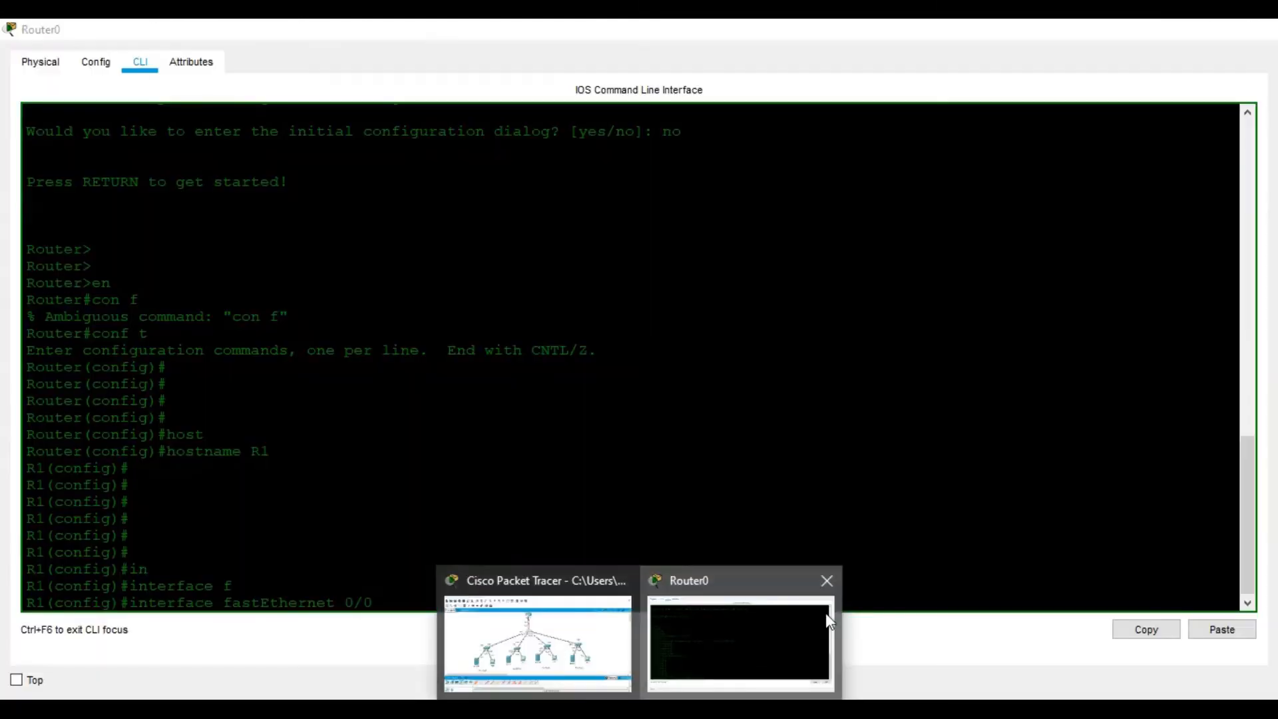
{"action": "left_click", "coordinate": [824, 613]}
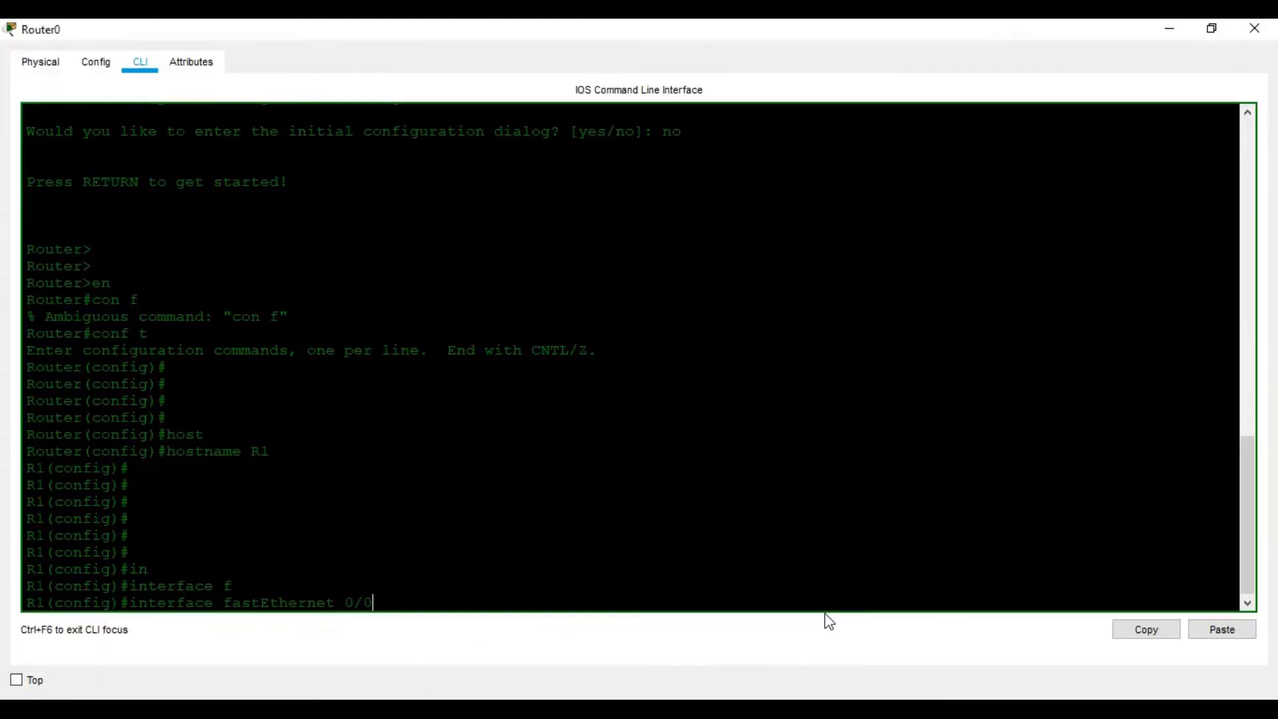
{"action": "key", "text": "Return"}
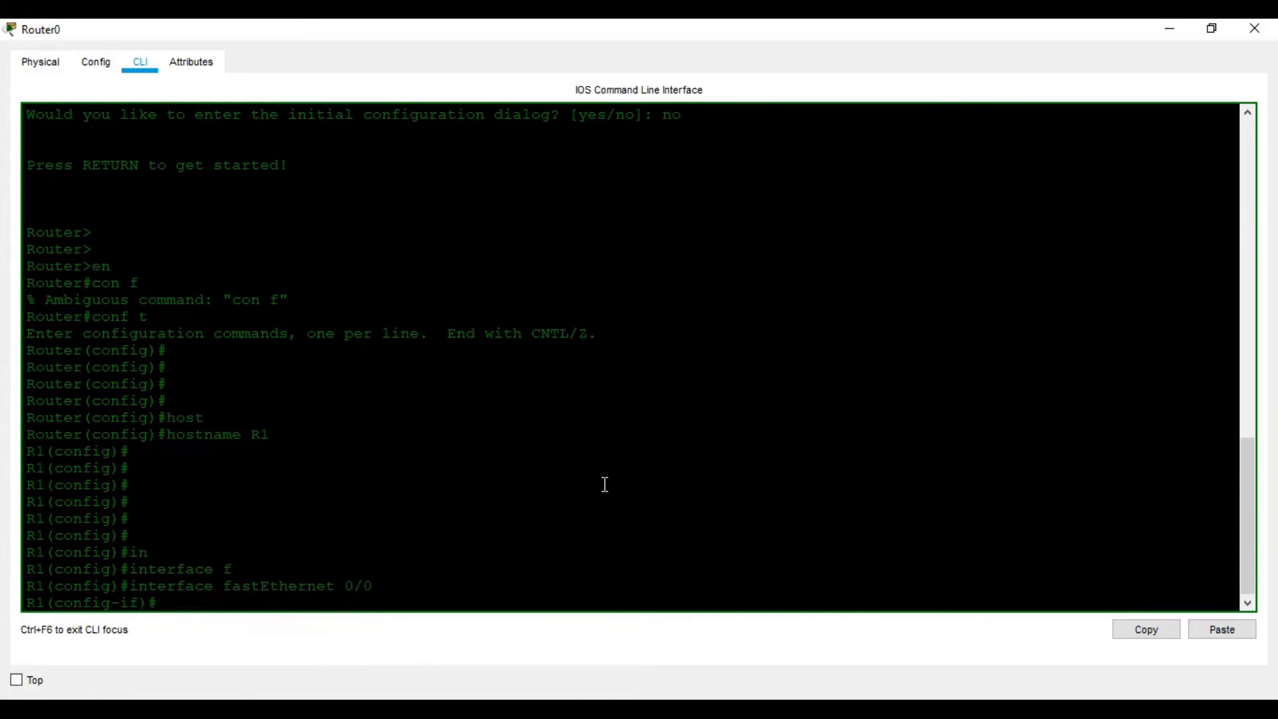
- Enable FastEthernet 0/0 on R1 with no shutdown
{"action": "type", "text": "no shu"}
{"action": "key", "text": "Tab"}
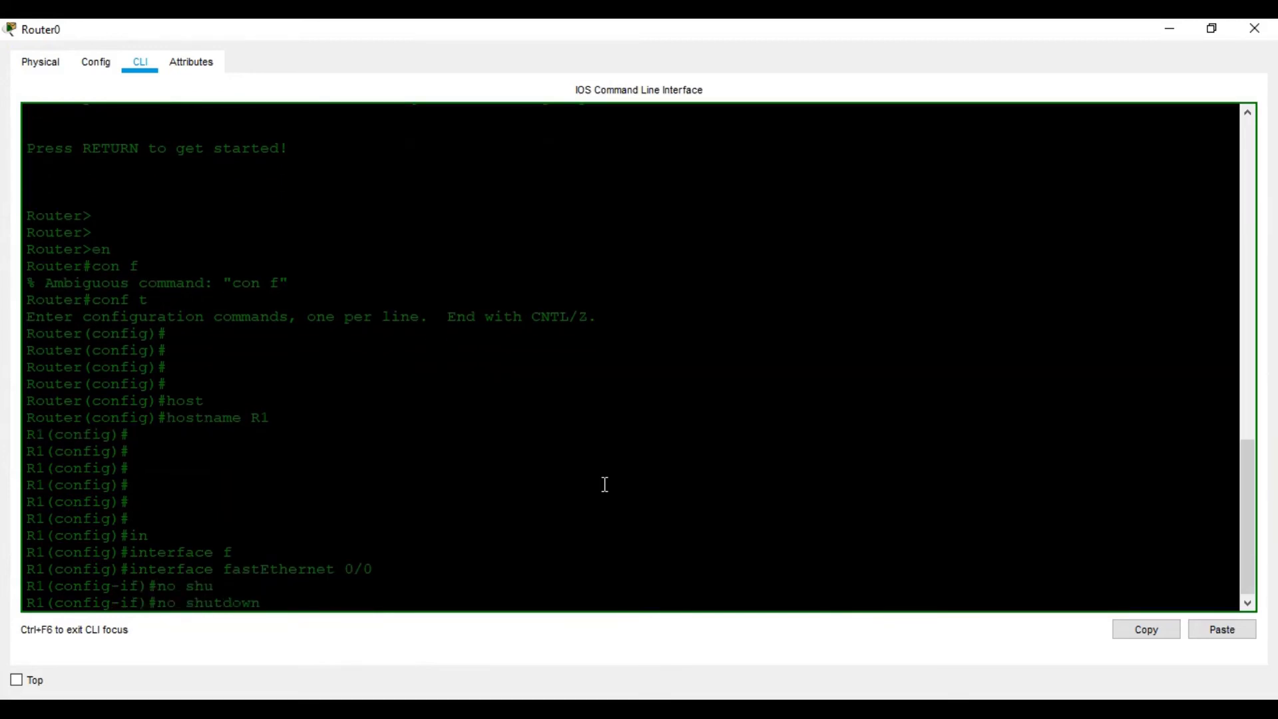
{"action": "key", "text": "Return"}
{"action": "key", "text": "Return"}
{"action": "key", "text": "Return"}
{"action": "key", "text": "Return"}
{"action": "key", "text": "Return"}
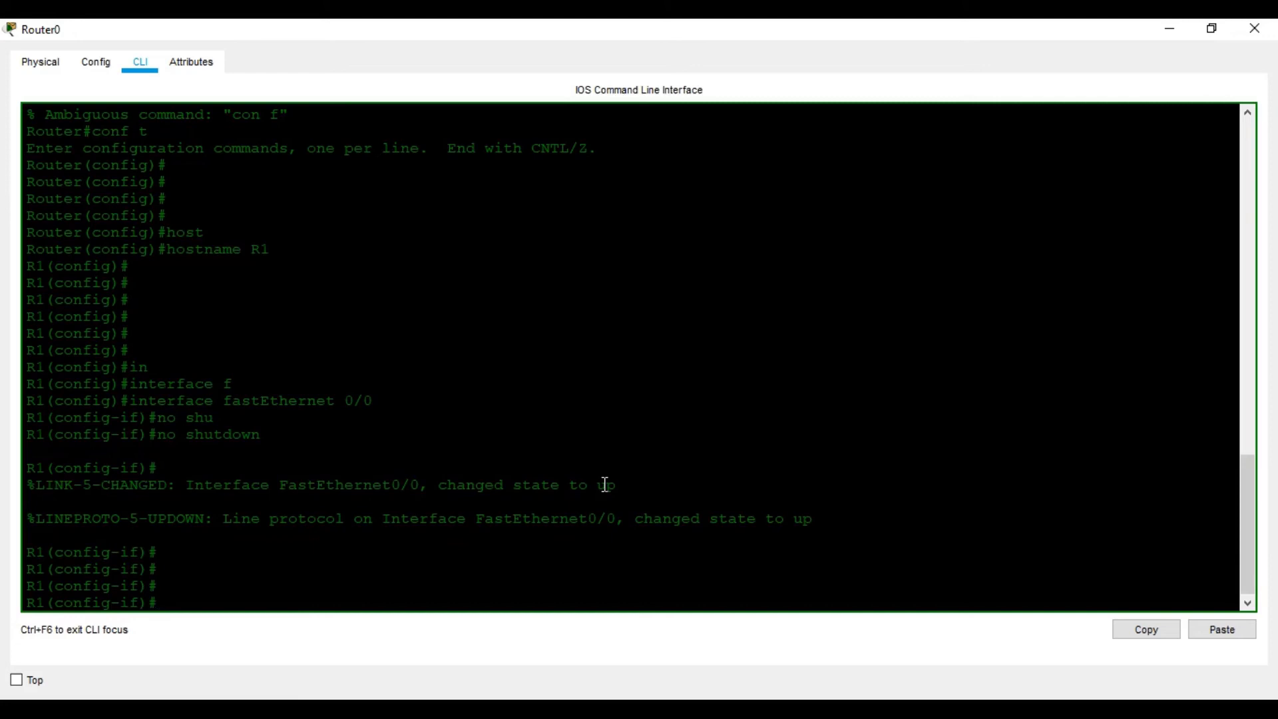
- Exit FastEthernet 0/0's interface configuration and enter subinterface fastEthernet 0/0.1
{"action": "type", "text": "exit"}
{"action": "key", "text": "Return"}
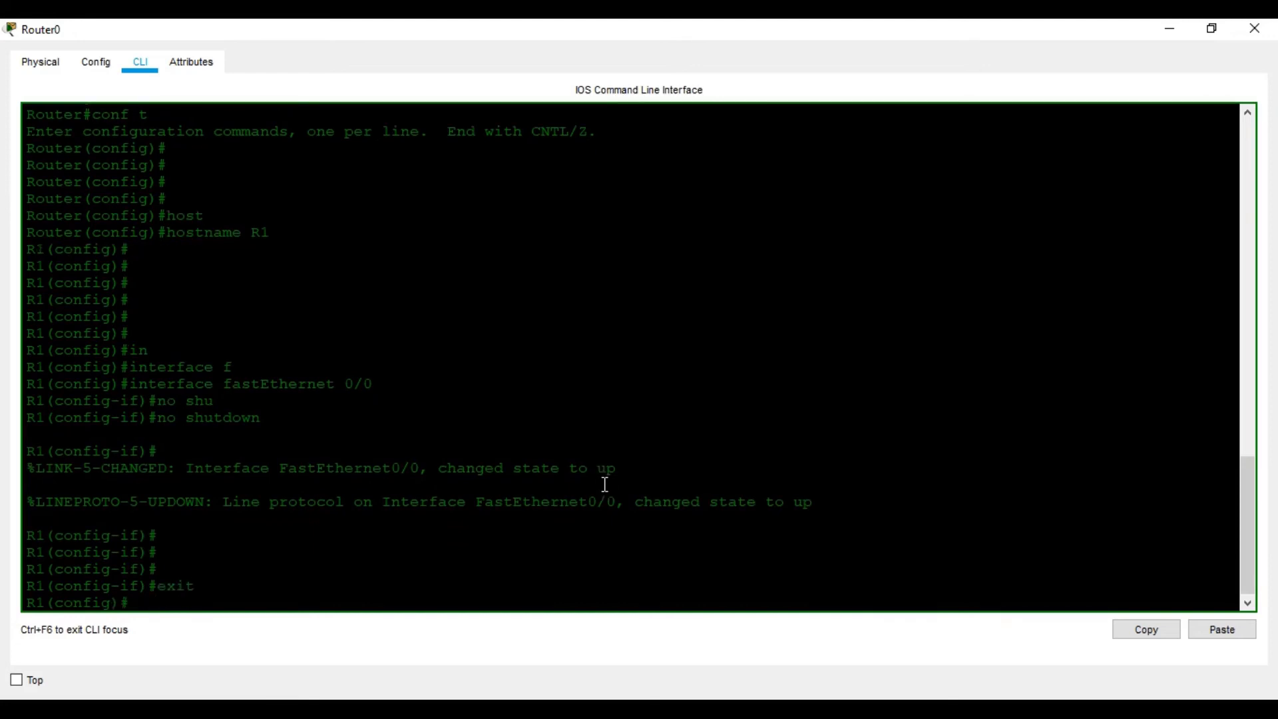
{"action": "key", "text": "Return"}
{"action": "key", "text": "Return"}
{"action": "key", "text": "Return"}
{"action": "type", "text": "in"}
{"action": "key", "text": "Tab"}
{"action": "type", "text": "f"}
{"action": "key", "text": "Tab"}
{"action": "type", "text": "0/0.1"}
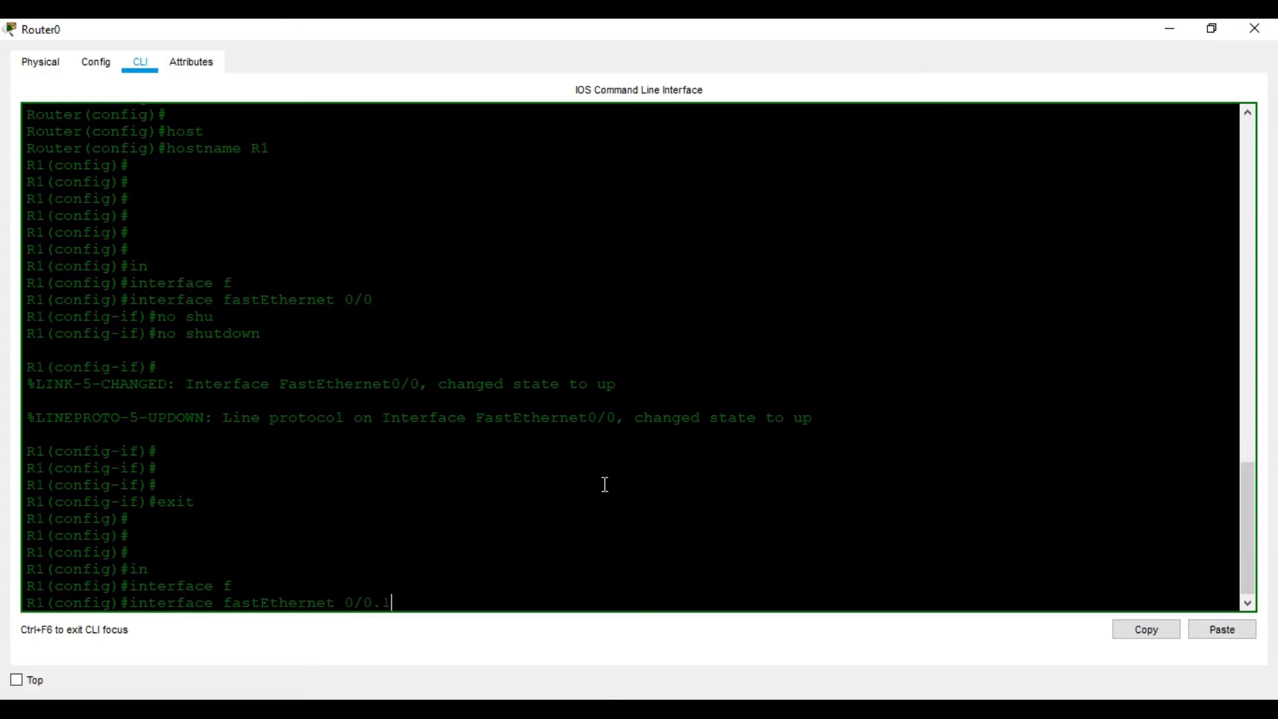
{"action": "key", "text": "Return"}
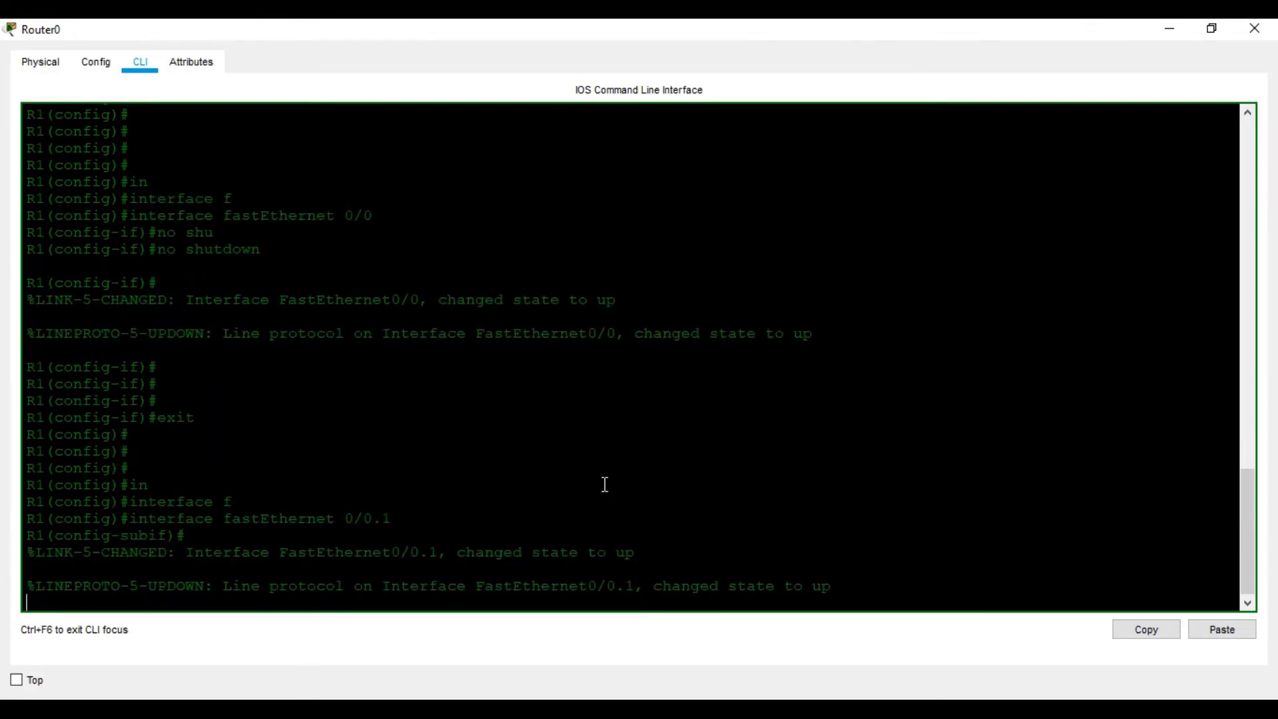
- Set subinterface 0/0.1 to encapsulation dot1Q 101, checking the command's expected VLAN ID argument with the inline help
{"action": "key", "text": "Return"}
{"action": "key", "text": "Return"}
{"action": "type", "text": "en"}
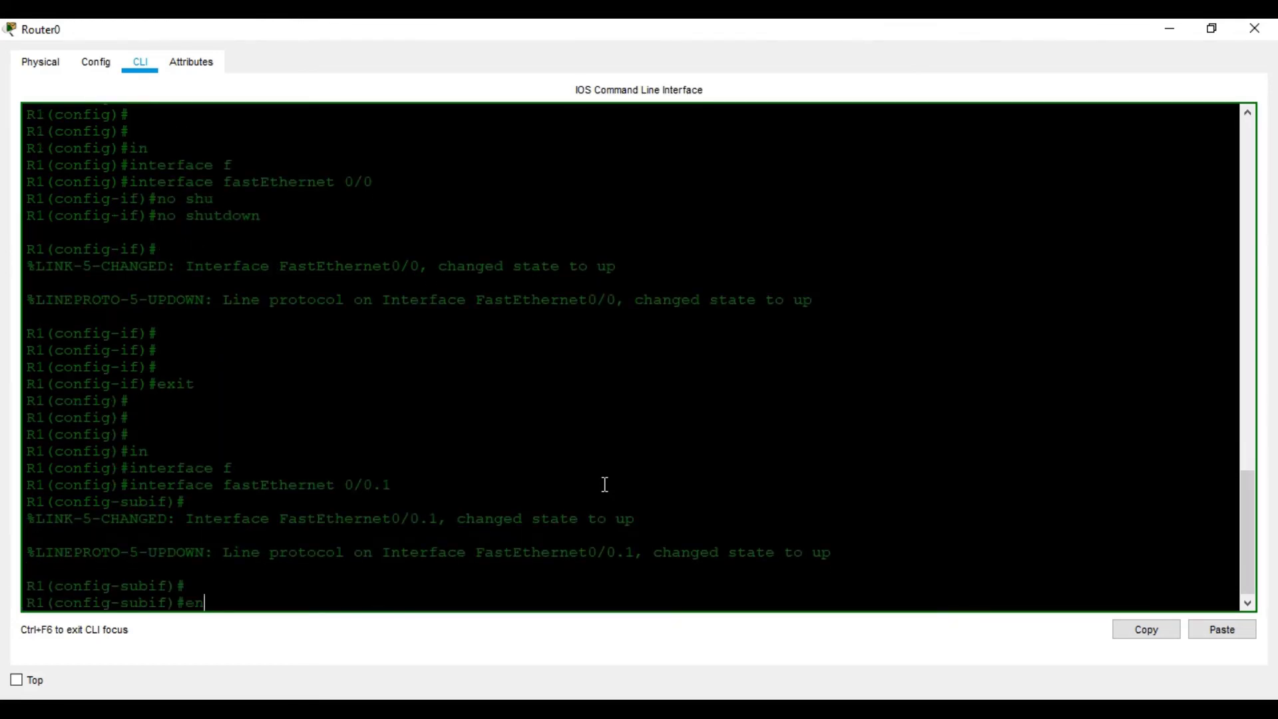
{"action": "type", "text": "ca"}
{"action": "key", "text": "Tab"}
{"action": "type", "text": "do"}
{"action": "key", "text": "Tab"}
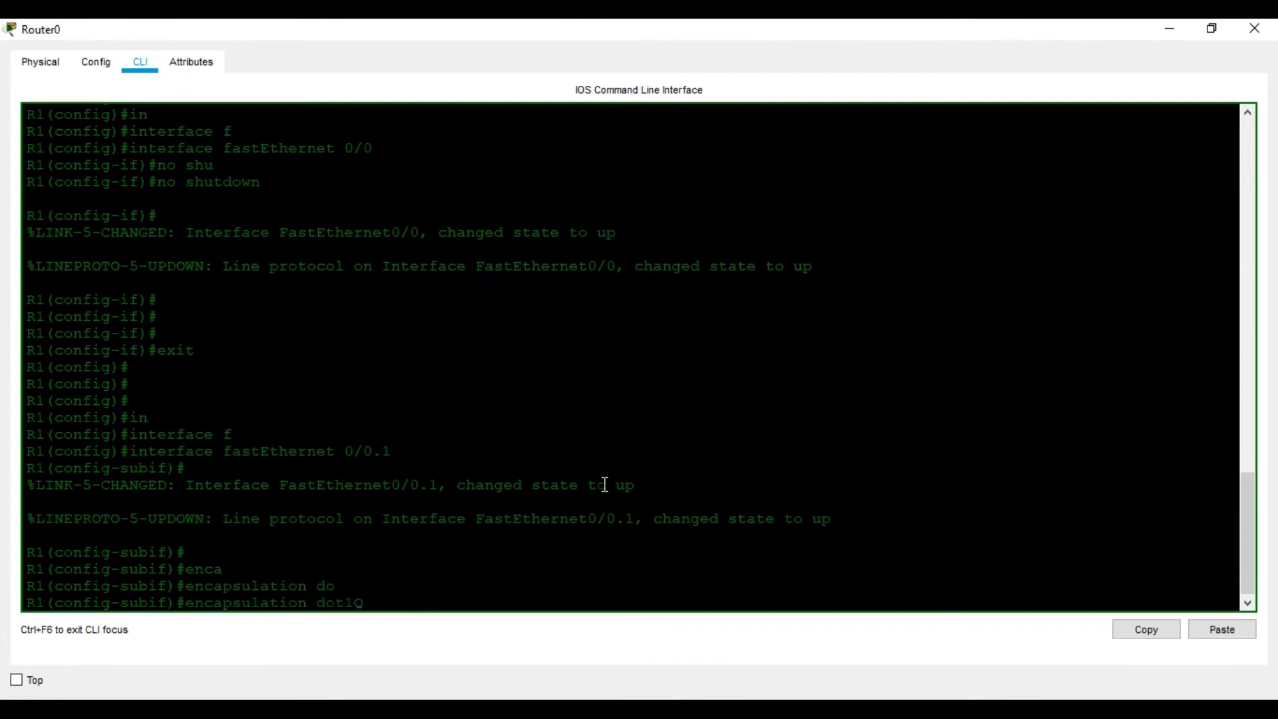
{"action": "type", "text": "vl"}
{"action": "key", "text": "Tab"}
{"action": "key", "text": "BackSpace"}
{"action": "key", "text": "BackSpace"}
{"action": "type", "text": "?"}
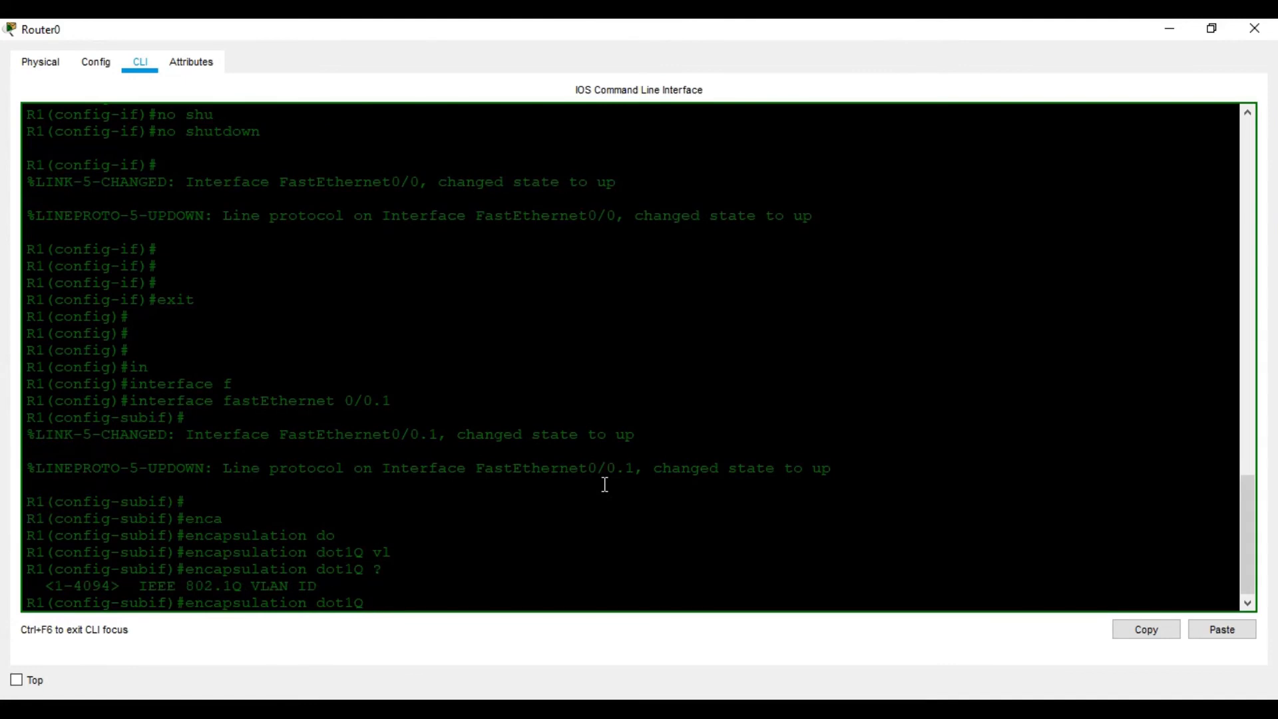
{"action": "type", "text": "101"}
{"action": "key", "text": "Return"}
- Assign ip address 10.0.10.1 255.255.255.0 to subinterface FastEthernet 0/0.1
{"action": "type", "text": "ip ad"}
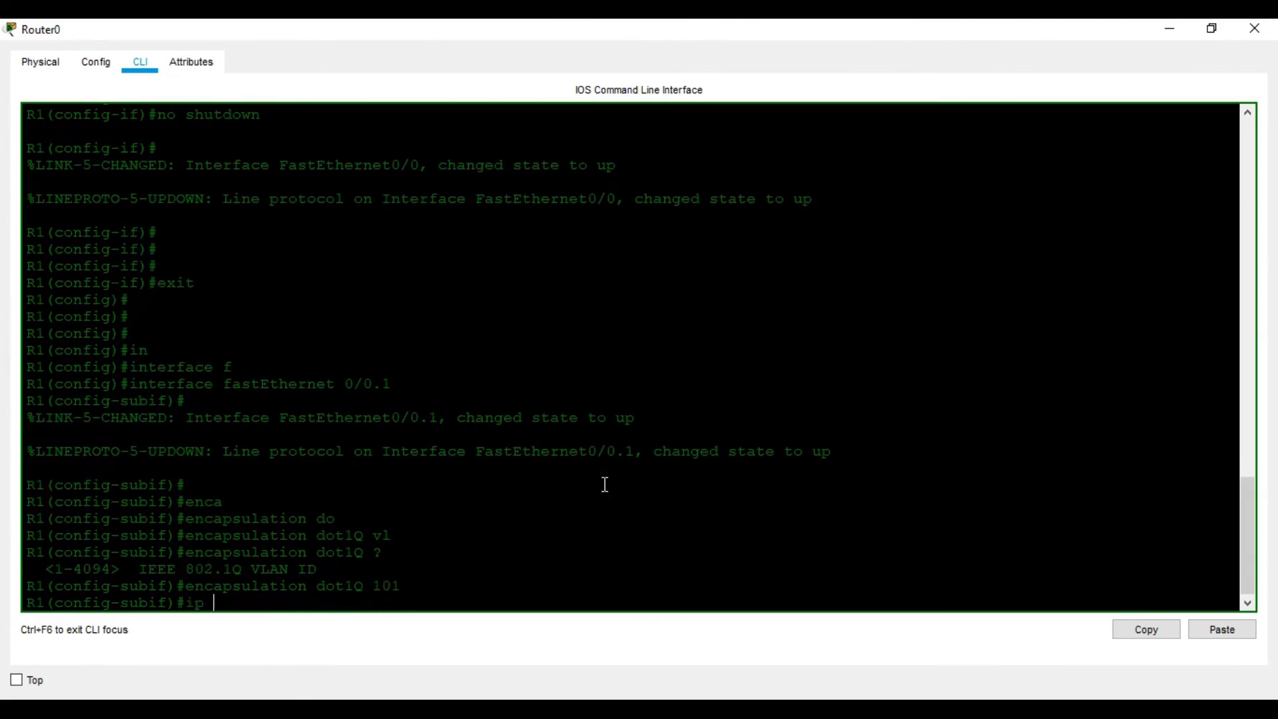
{"action": "key", "text": "Tab"}
{"action": "type", "text": "10.0.10.1"}
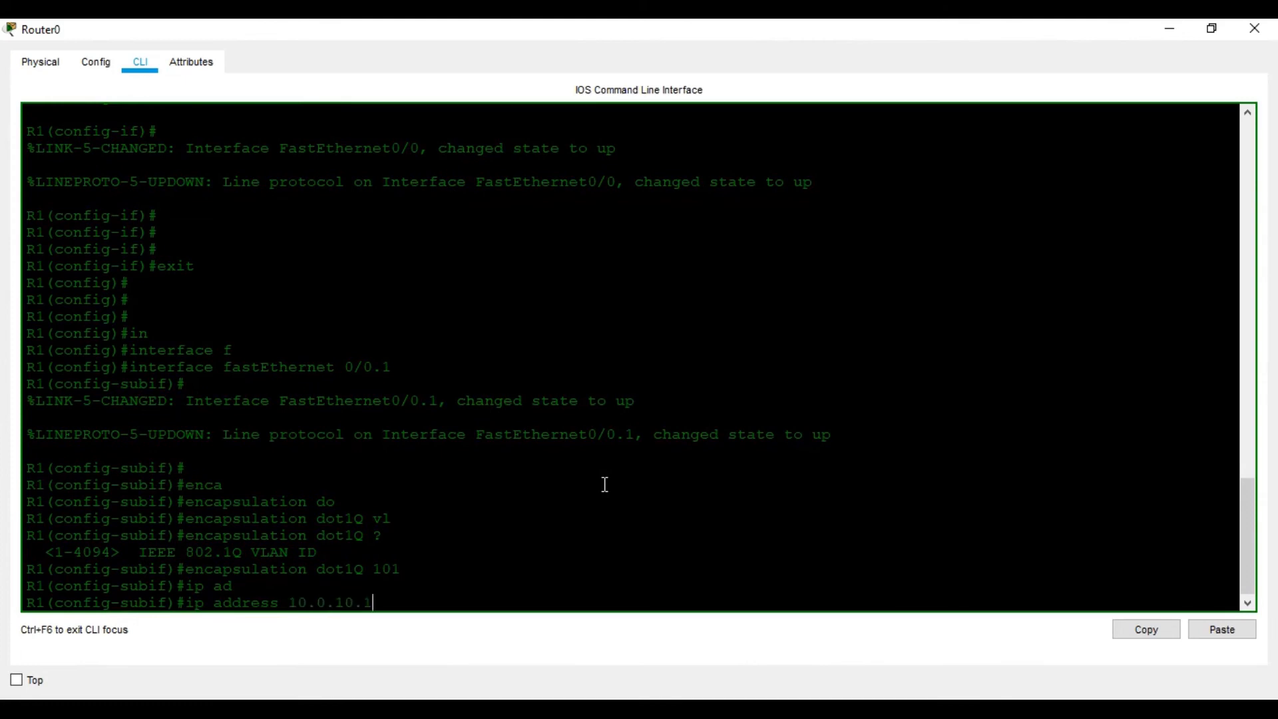
{"action": "type", "text": " 255.255.255.0"}
{"action": "key", "text": "Return"}
- Exit subinterface 0/0.1 and enter subinterface fastEthernet 0/0.2
{"action": "type", "text": "exit"}
{"action": "key", "text": "Return"}
{"action": "type", "text": "int"}
{"action": "key", "text": "Tab"}
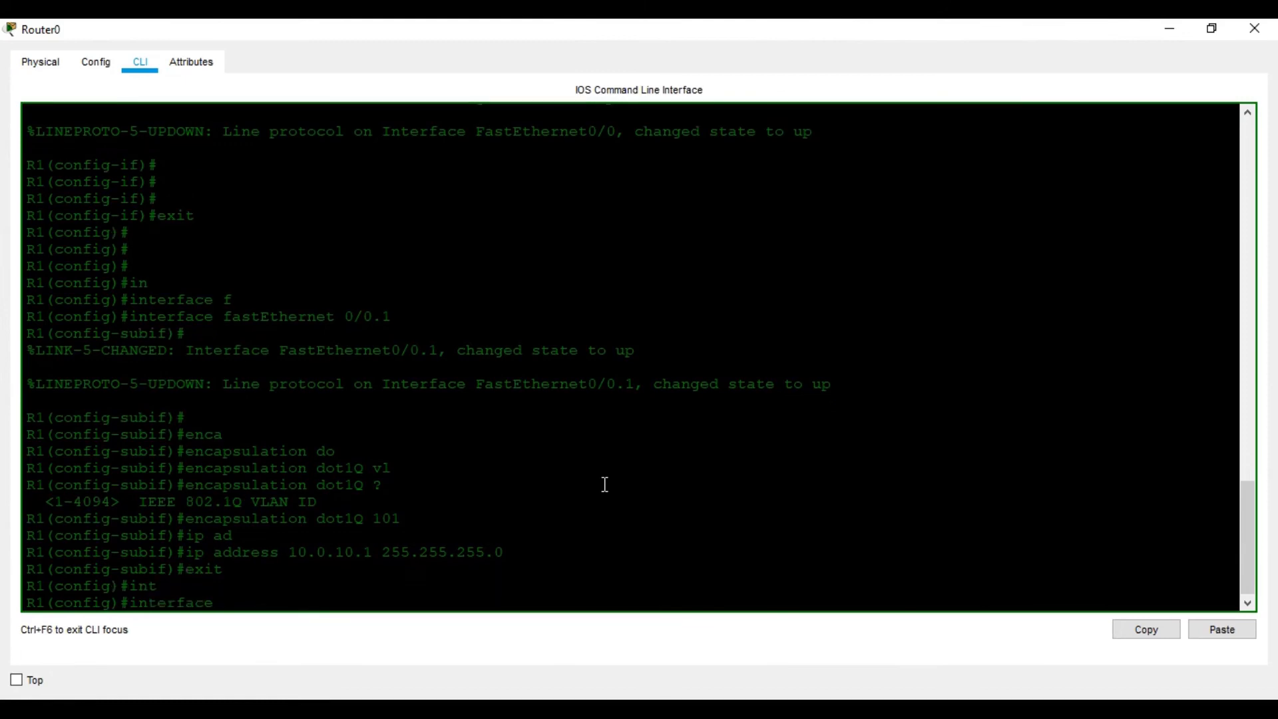
{"action": "type", "text": "fa"}
{"action": "key", "text": "Tab"}
{"action": "type", "text": "0/0.2"}
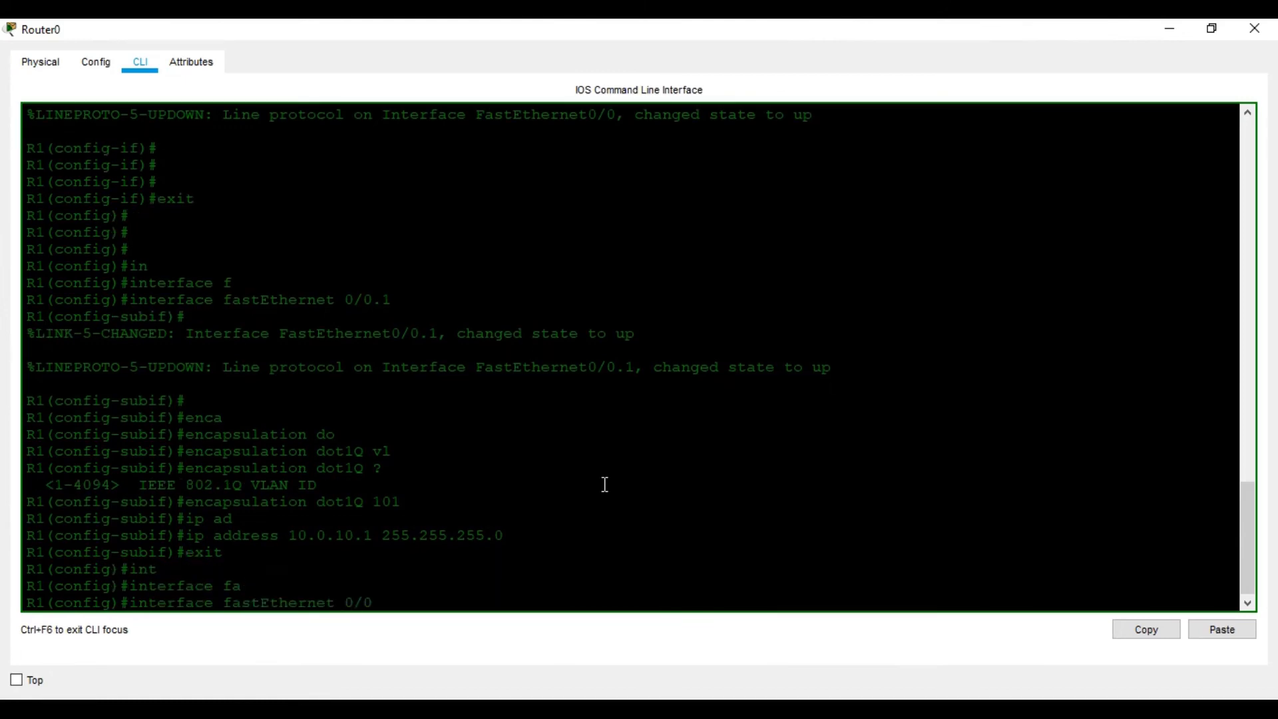
{"action": "key", "text": "Return"}
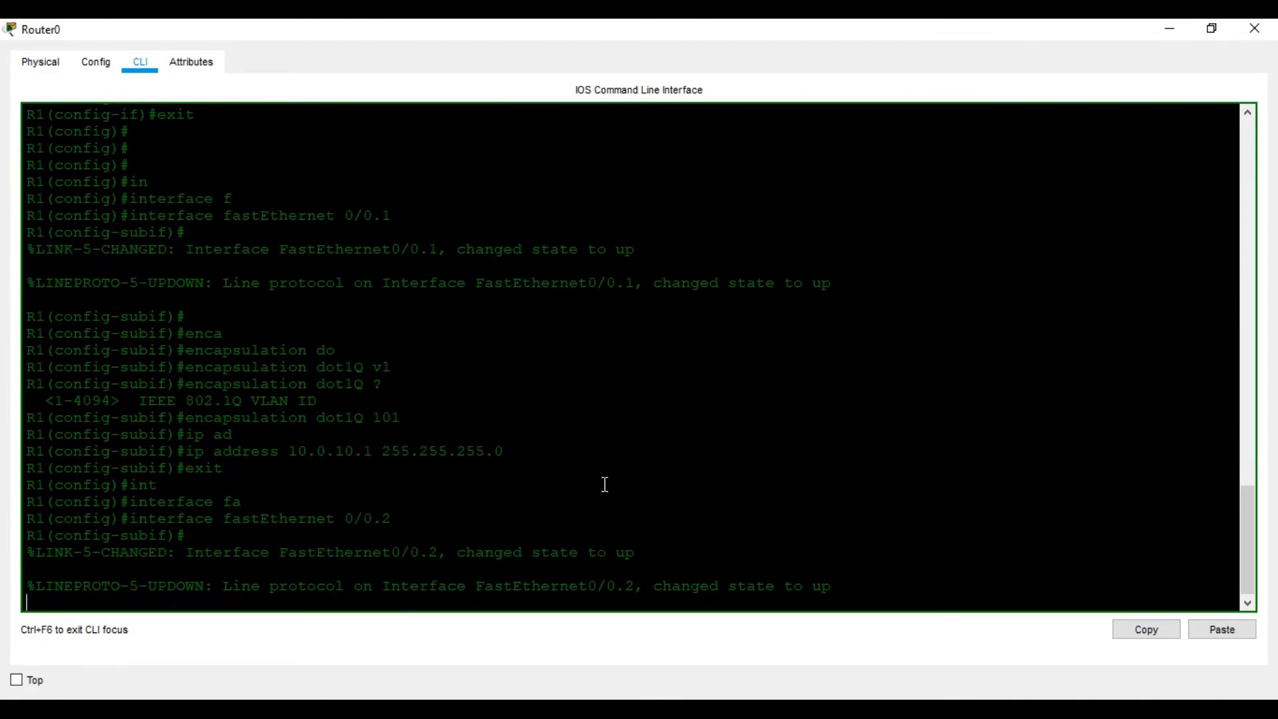
- Set subinterface FastEthernet 0/0.2 to encapsulation dot1Q 102
{"action": "key", "text": "Return"}
{"action": "type", "text": "ena"}
{"action": "key", "text": "Tab"}
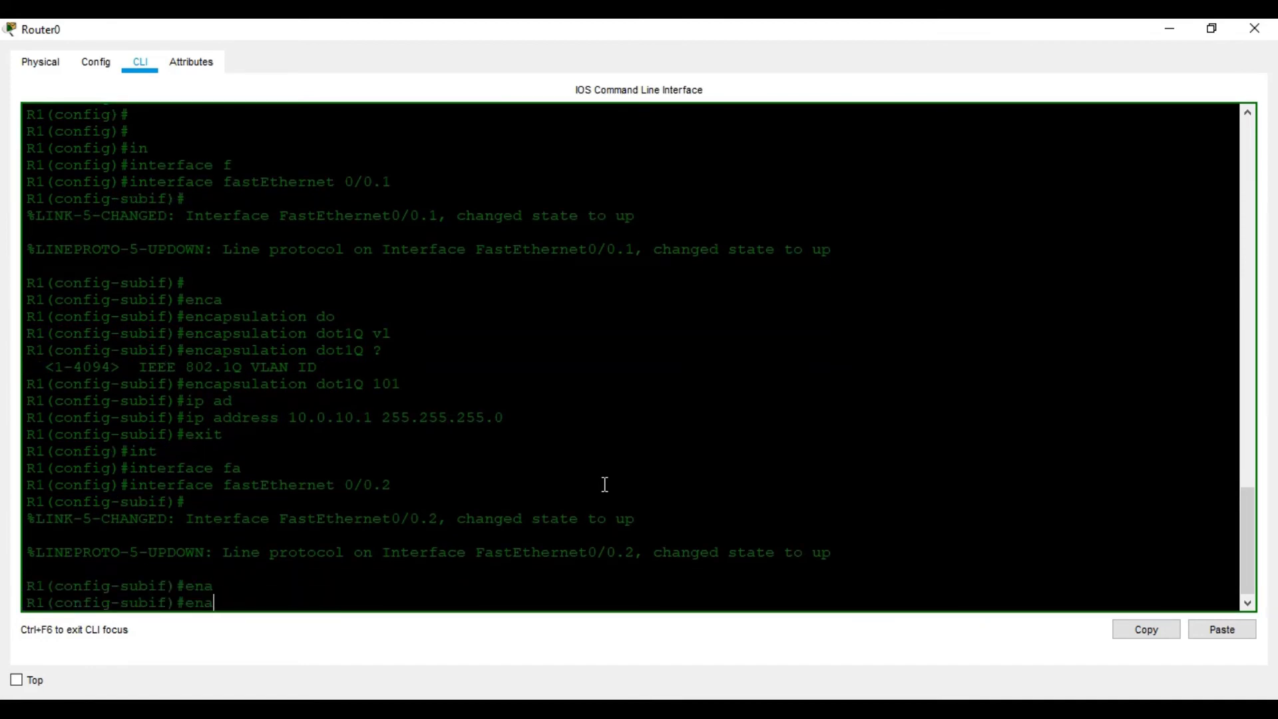
{"action": "key", "text": "BackSpace"}
{"action": "type", "text": "c"}
{"action": "key", "text": "Tab"}
{"action": "type", "text": "do"}
{"action": "key", "text": "Tab"}
{"action": "type", "text": "102"}
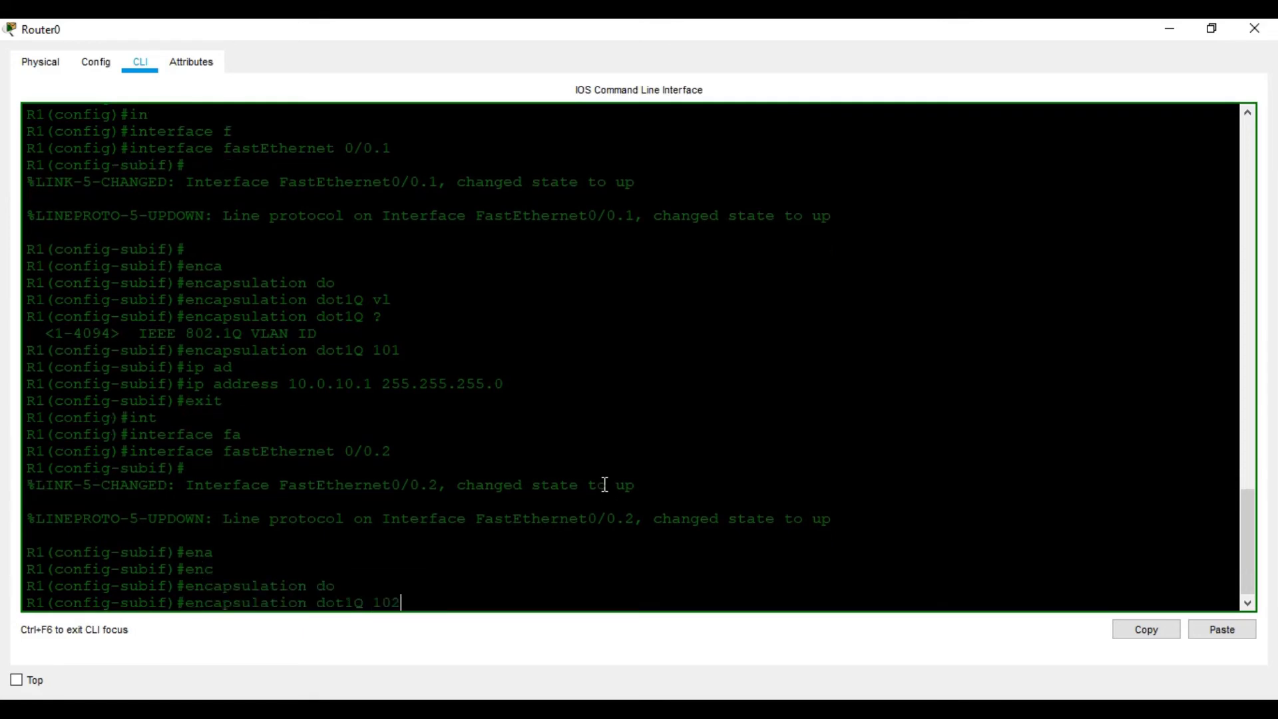
{"action": "key", "text": "Return"}
- Assign ip address 10.0.20.1 255.255.255.0 to subinterface FastEthernet 0/0.2
{"action": "type", "text": "ip add"}
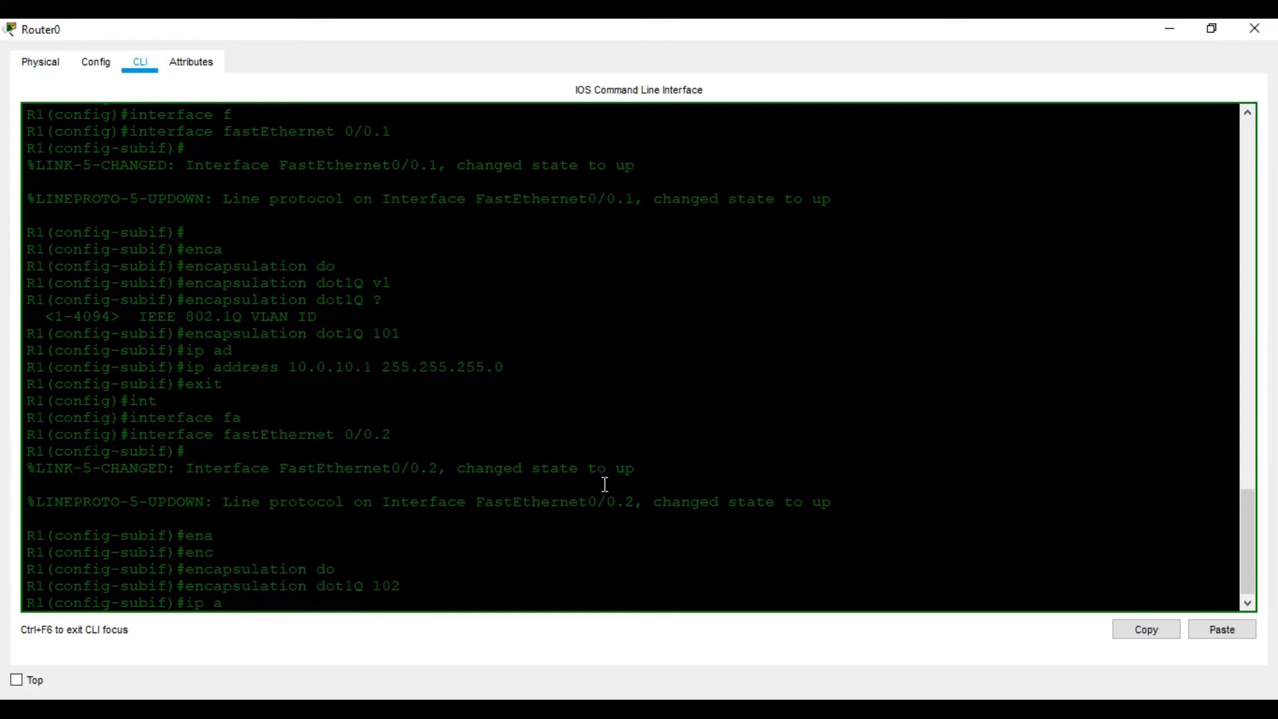
{"action": "key", "text": "Tab"}
{"action": "type", "text": "10"}
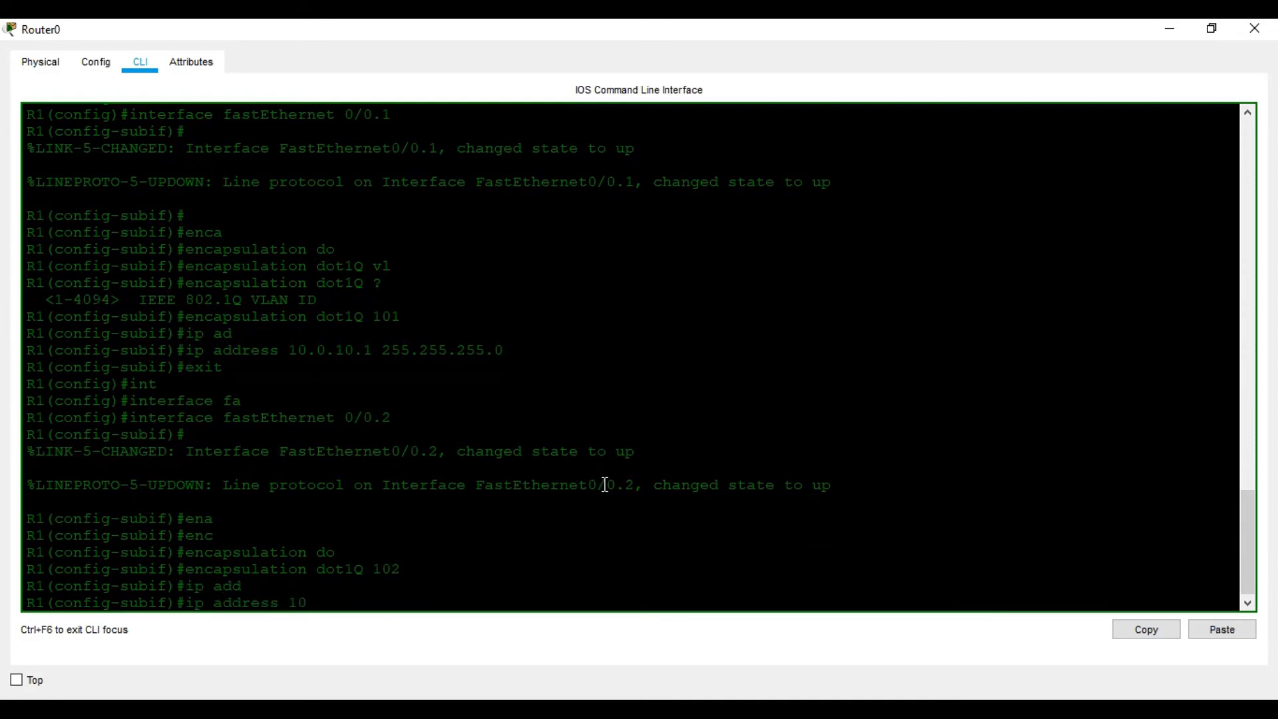
{"action": "type", "text": ".0.20.1 255.255.255.0"}
{"action": "key", "text": "Return"}
- Exit subinterface 0/0.2 and enter subinterface fastEthernet 0/0.3
{"action": "type", "text": "exit"}
{"action": "key", "text": "Return"}
{"action": "key", "text": "Return"}
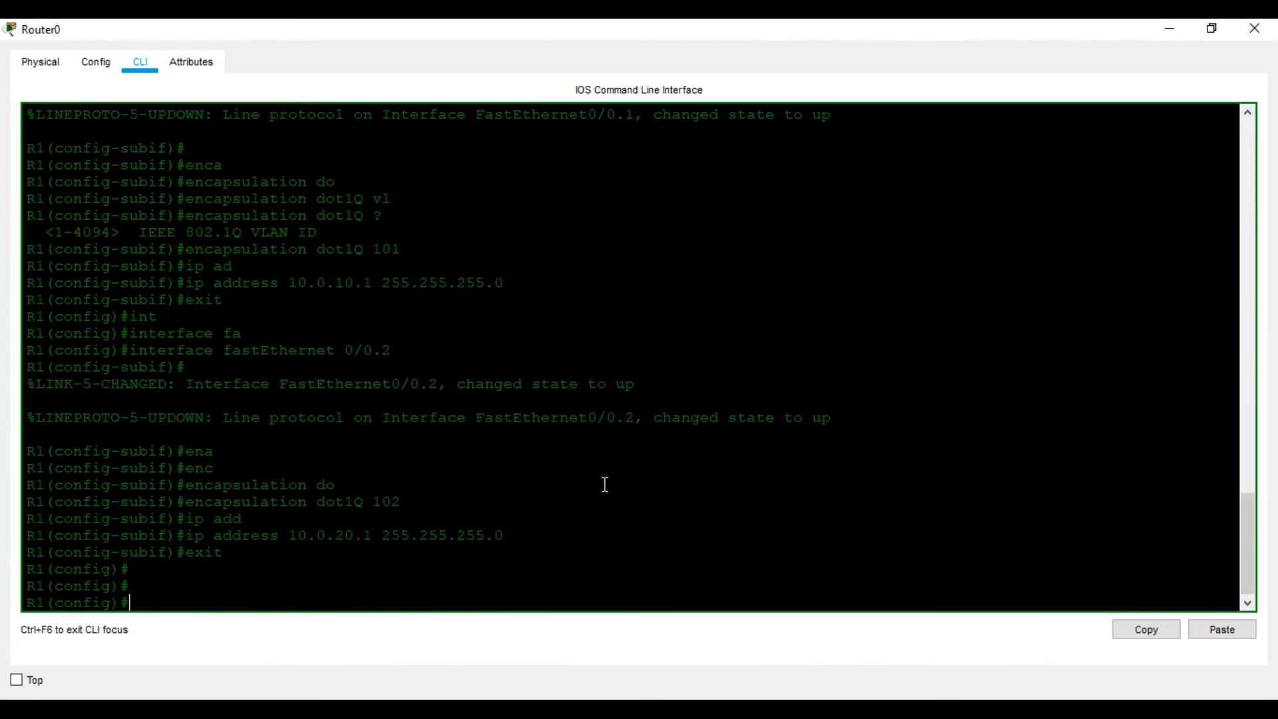
{"action": "type", "text": "in"}
{"action": "key", "text": "Tab"}
{"action": "type", "text": "fa"}
{"action": "key", "text": "Tab"}
{"action": "type", "text": "0"}
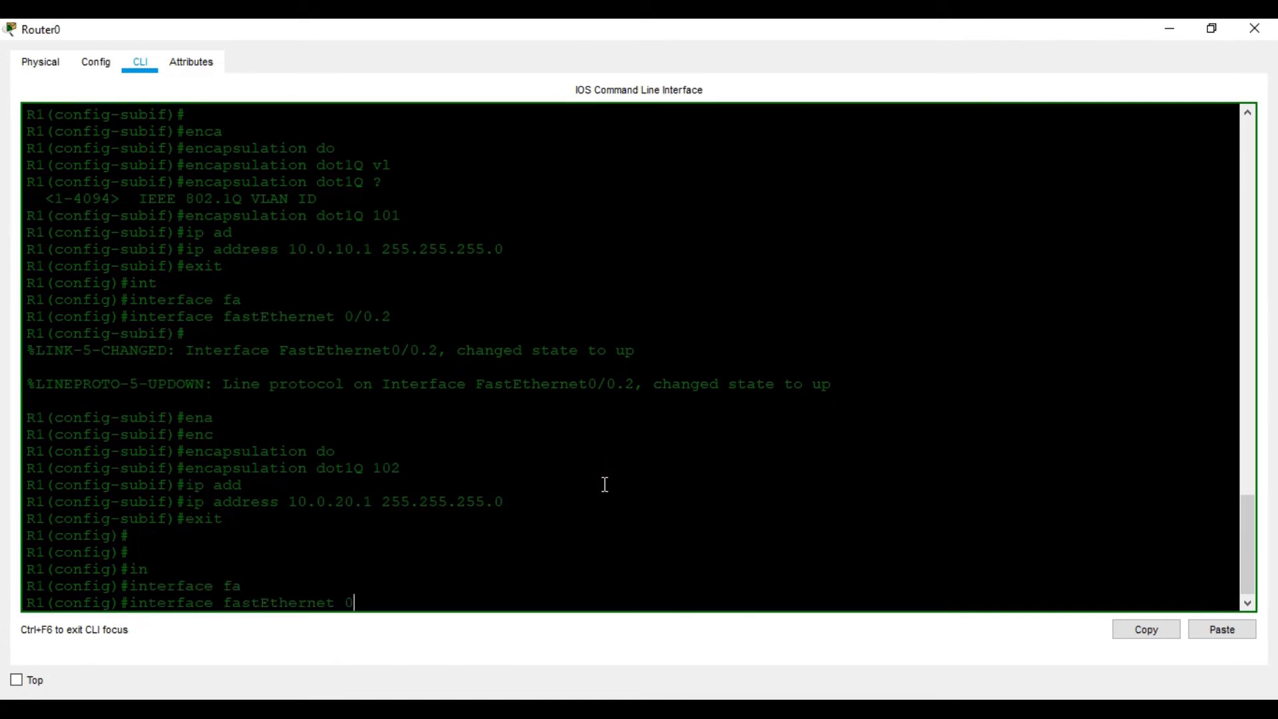
{"action": "type", "text": "/0.3"}
{"action": "key", "text": "Return"}
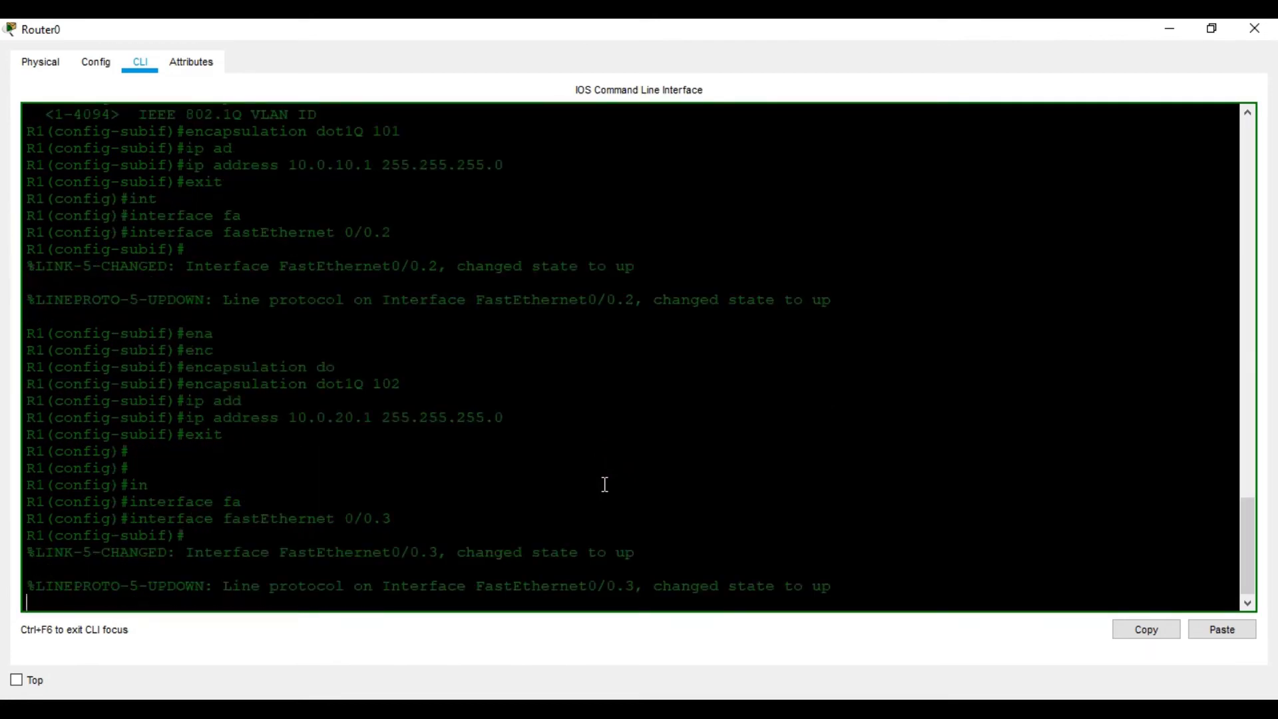
- Set subinterface FastEthernet 0/0.3 to encapsulation dot1Q 103
{"action": "type", "text": "enc"}
{"action": "key", "text": "Tab"}
{"action": "type", "text": "do"}
{"action": "key", "text": "Tab"}
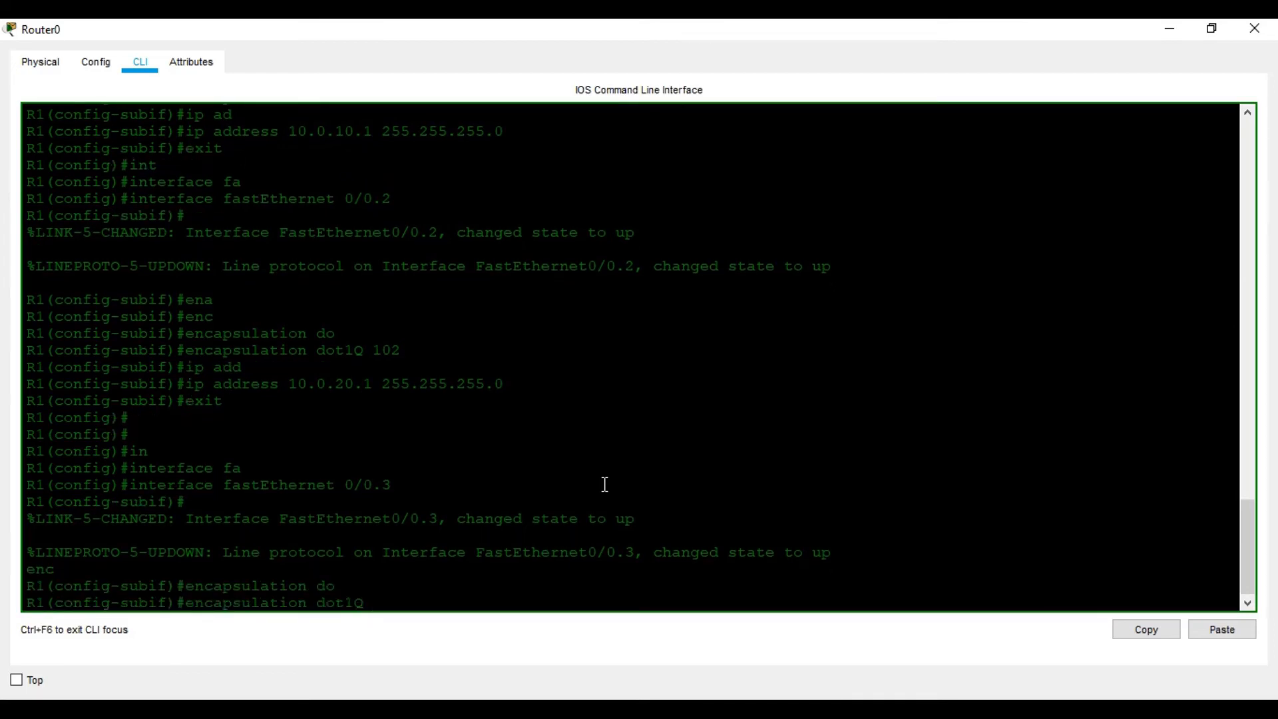
{"action": "type", "text": "103"}
{"action": "key", "text": "Return"}
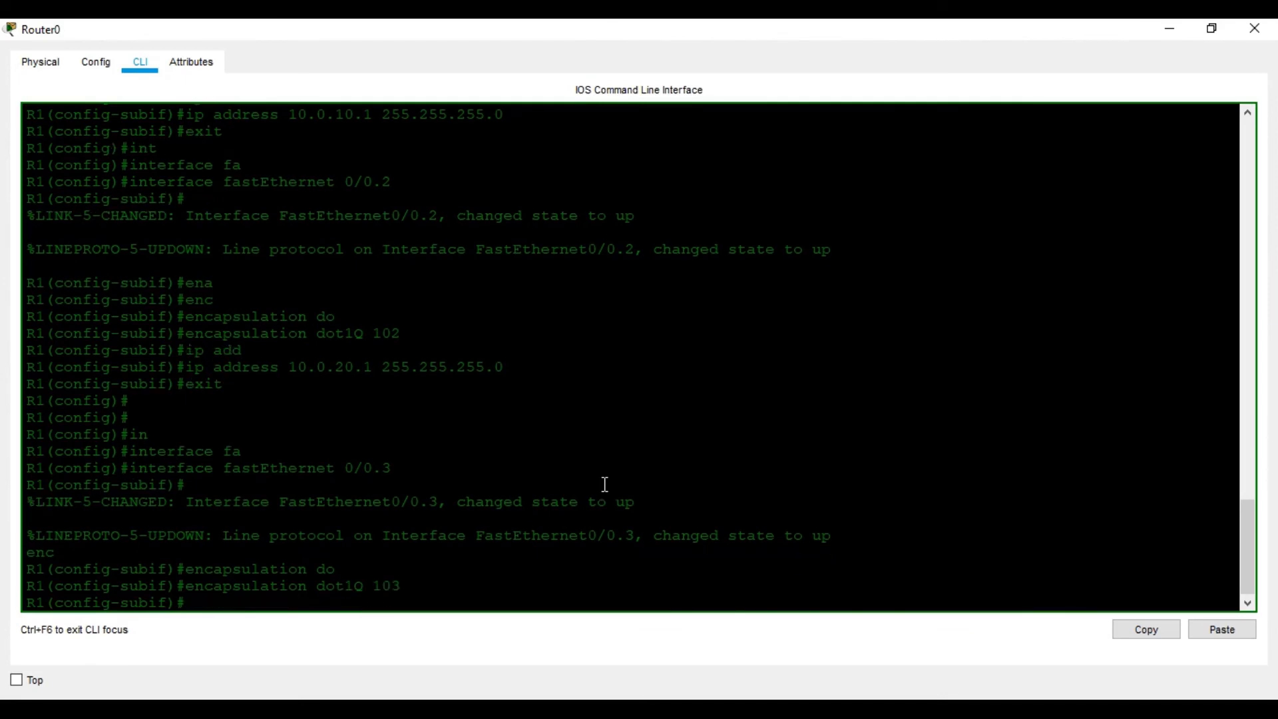
- Assign ip address 10.0.30.1 255.255.255.0 to subinterface FastEthernet 0/0.3
{"action": "type", "text": "ip add"}
{"action": "key", "text": "Tab"}
{"action": "type", "text": "10.0."}
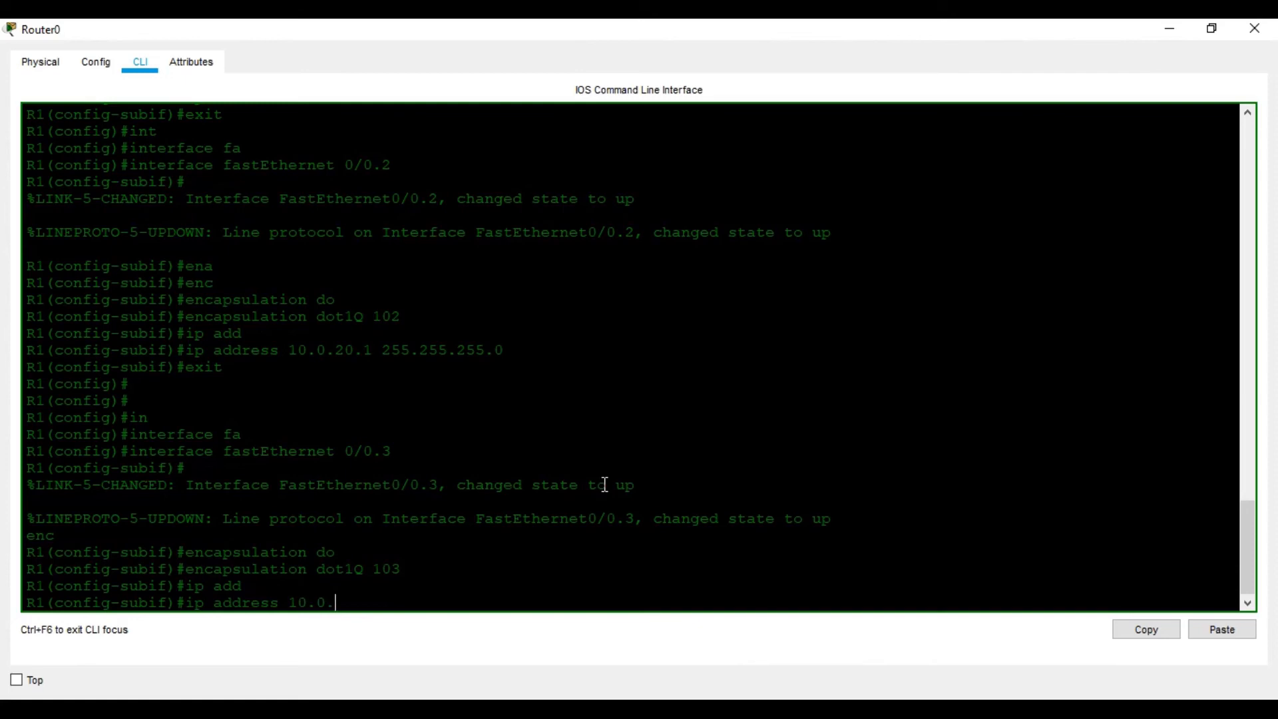
{"action": "type", "text": "30.1 2552.255."}
{"action": "key", "text": "BackSpace"}
{"action": "key", "text": "BackSpace"}
{"action": "key", "text": "BackSpace"}
{"action": "key", "text": "BackSpace"}
{"action": "key", "text": "BackSpace"}
{"action": "key", "text": "BackSpace"}
{"action": "type", "text": ".255.255.0"}
{"action": "key", "text": "Return"}
- Exit subinterface 0/0.3 and enter subinterface fastEthernet 0/0.4
{"action": "type", "text": "exit"}
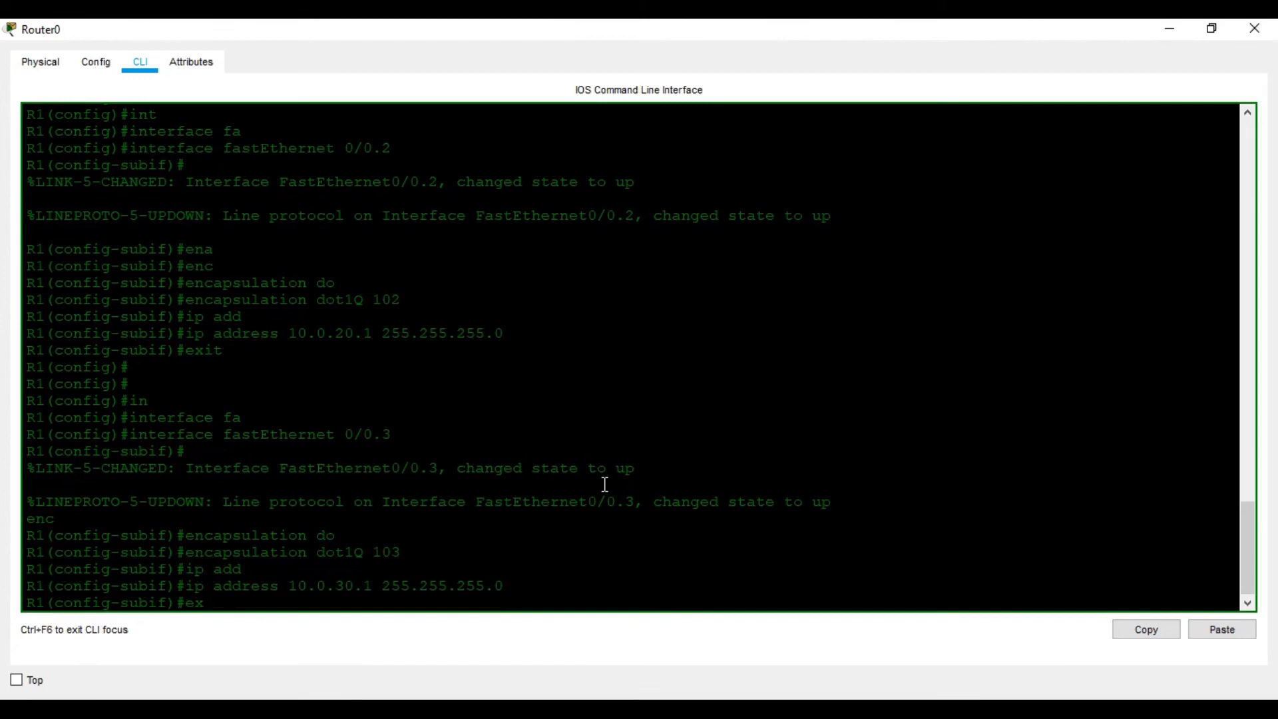
{"action": "key", "text": "Return"}
{"action": "key", "text": "Return"}
{"action": "key", "text": "Return"}
{"action": "key", "text": "Return"}
{"action": "type", "text": "in"}
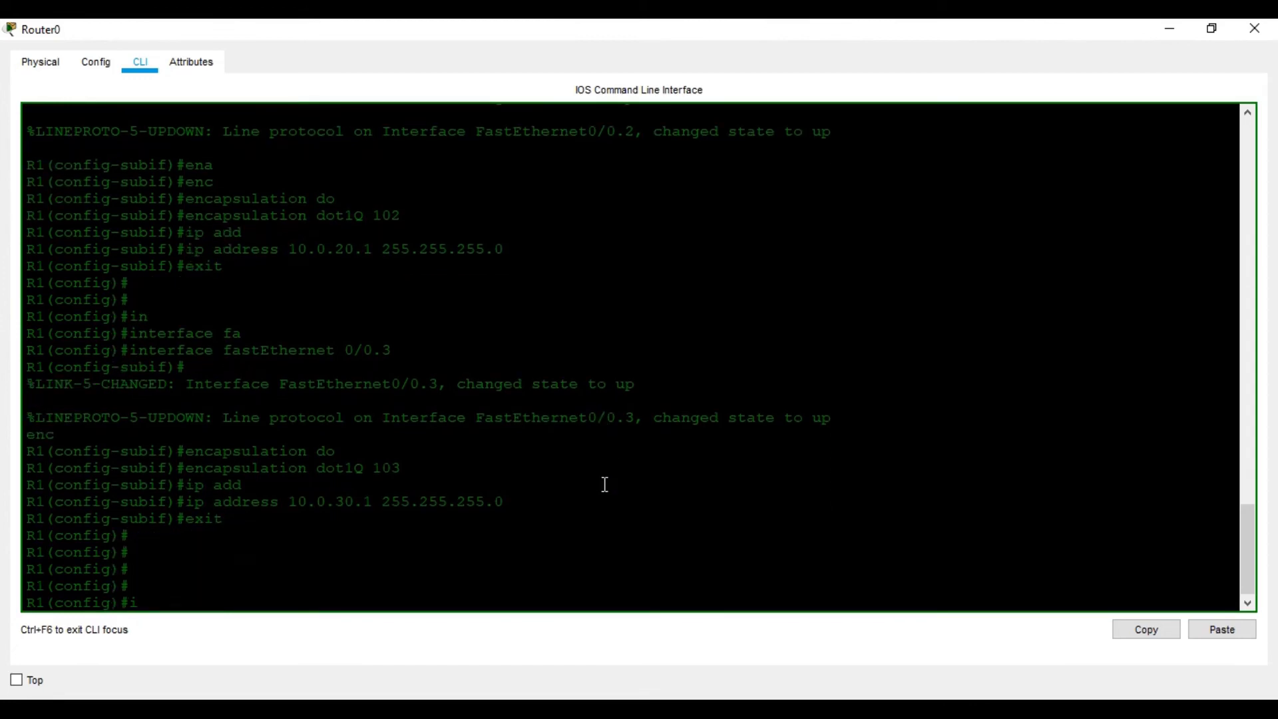
{"action": "key", "text": "Tab"}
{"action": "type", "text": "fa"}
{"action": "key", "text": "Tab"}
{"action": "type", "text": "0/0.4"}
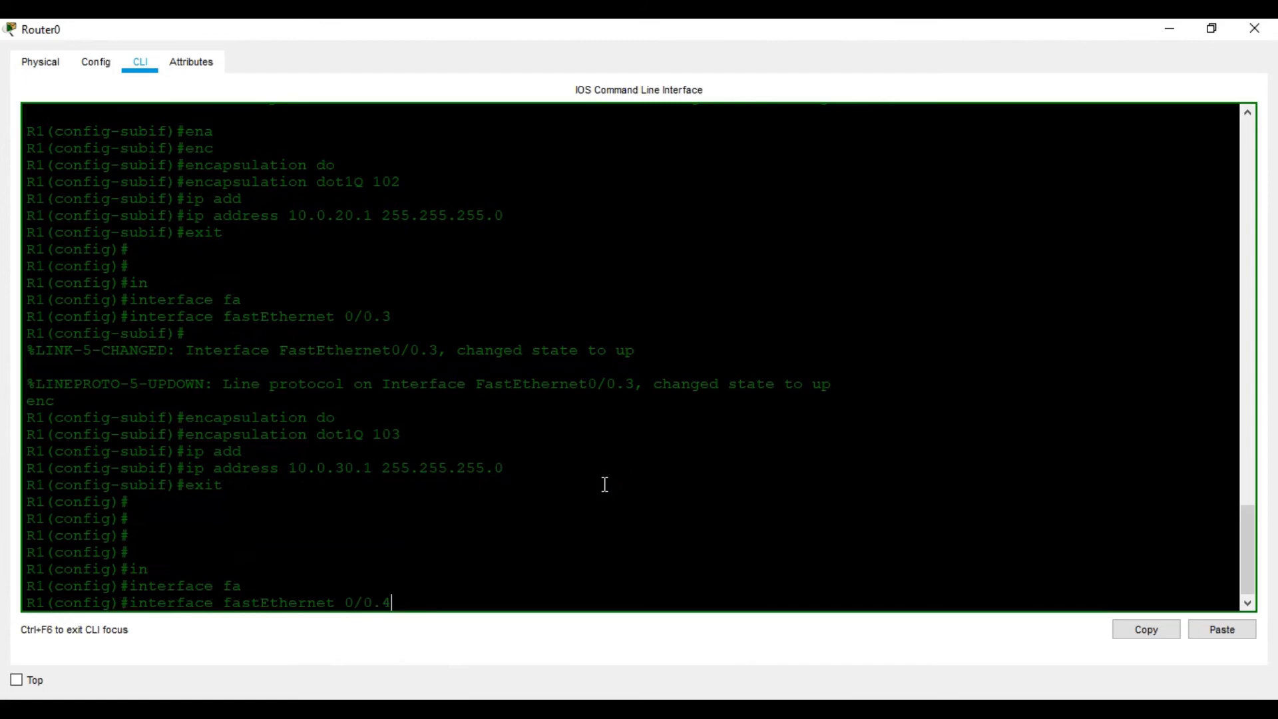
{"action": "key", "text": "Return"}
- Set subinterface FastEthernet 0/0.4 to encapsulation dot1Q 104
{"action": "type", "text": "enc"}
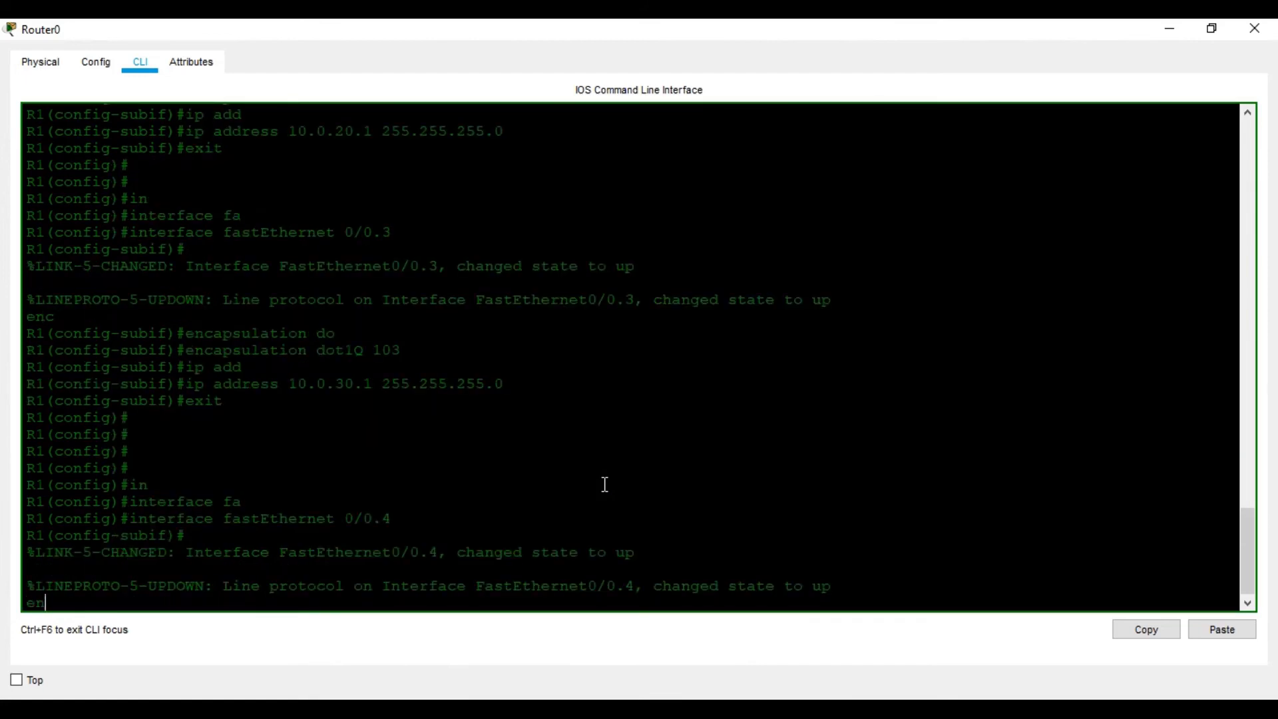
{"action": "key", "text": "Tab"}
{"action": "type", "text": "do"}
{"action": "key", "text": "Tab"}
{"action": "type", "text": "104"}
{"action": "key", "text": "Return"}
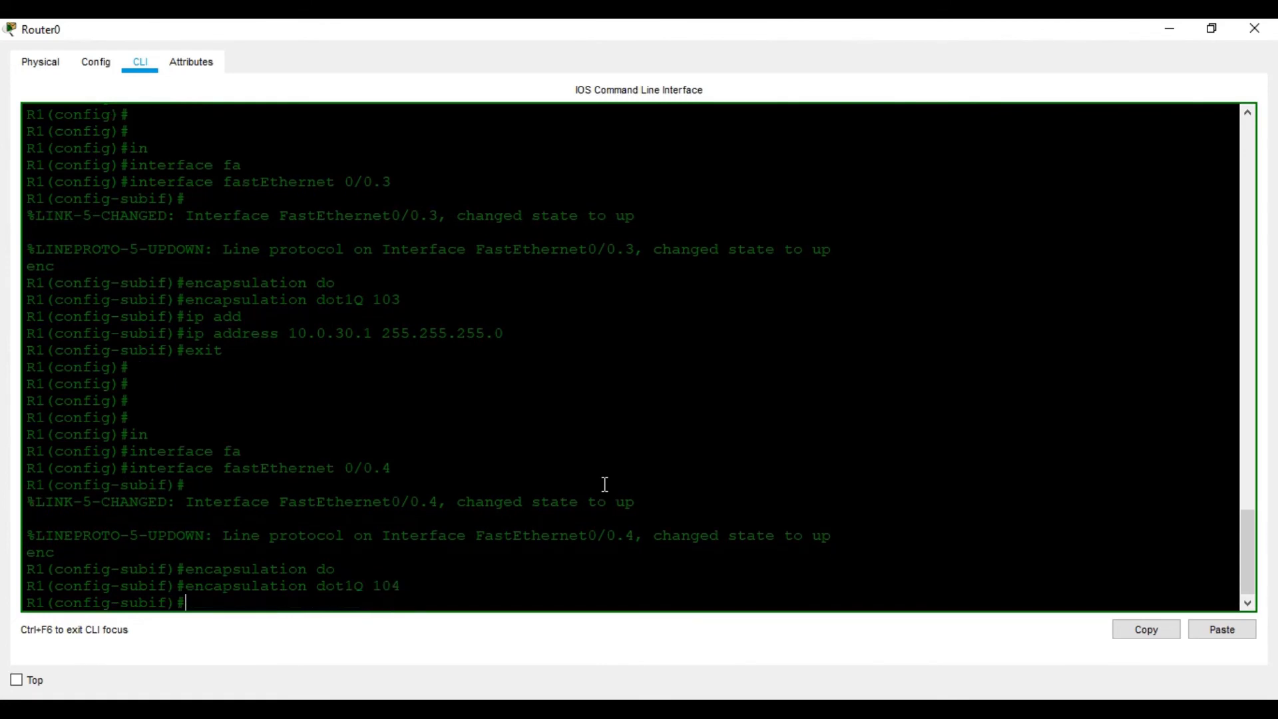
- Assign ip address 10.0.40.1 255.255.255.0 to subinterface FastEthernet 0/0.4 and return to privileged EXEC mode
{"action": "type", "text": "ip ad"}
{"action": "key", "text": "Tab"}
{"action": "type", "text": "10.0.40.1"}
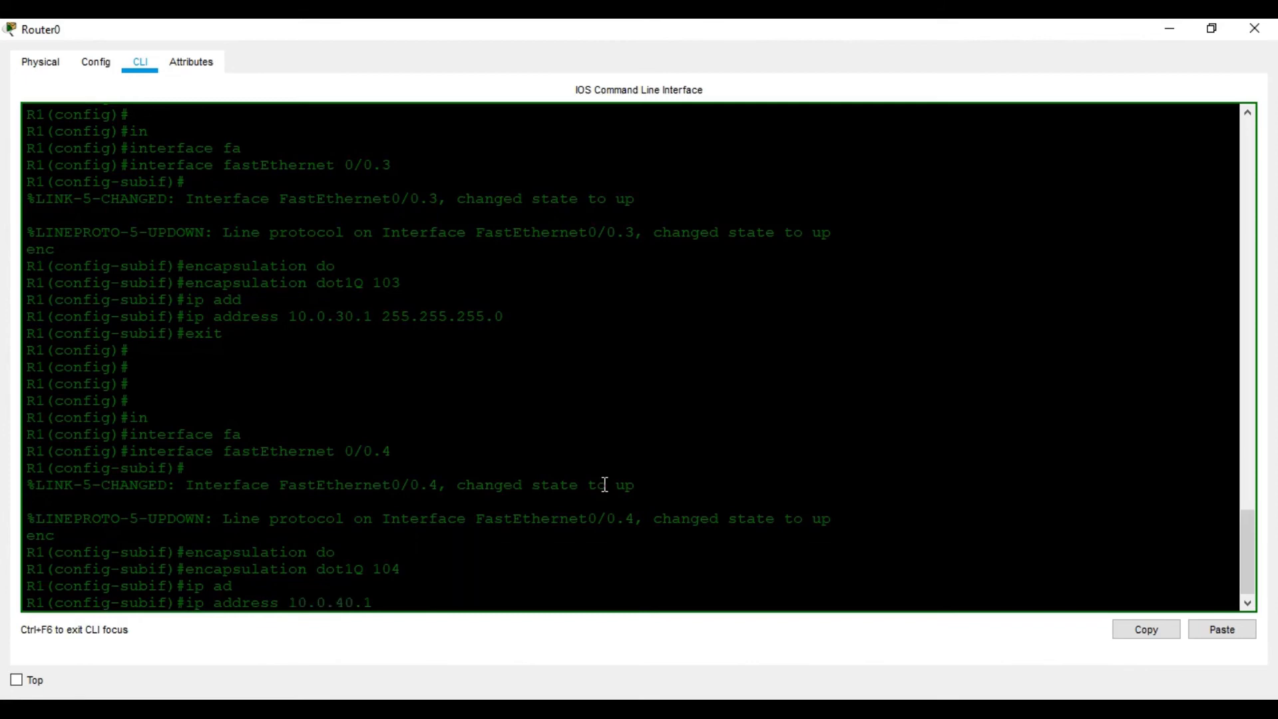
{"action": "type", "text": " 255.255.255.0"}
{"action": "key", "text": "Return"}
{"action": "key", "text": "ctrl+z"}
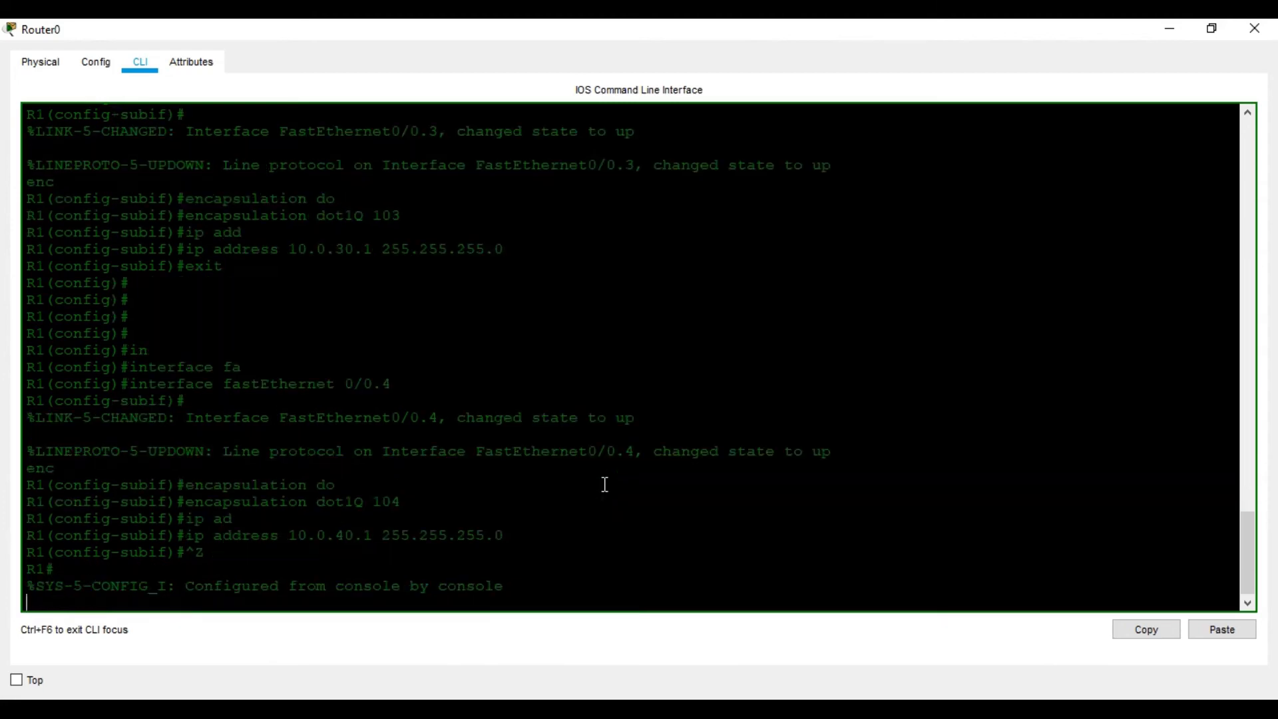
- Run sh ip int br on R1 to check the addresses and status of its interfaces and subinterfaces
{"action": "key", "text": "Return"}
{"action": "key", "text": "Return"}
{"action": "key", "text": "Return"}
{"action": "type", "text": "sh"}
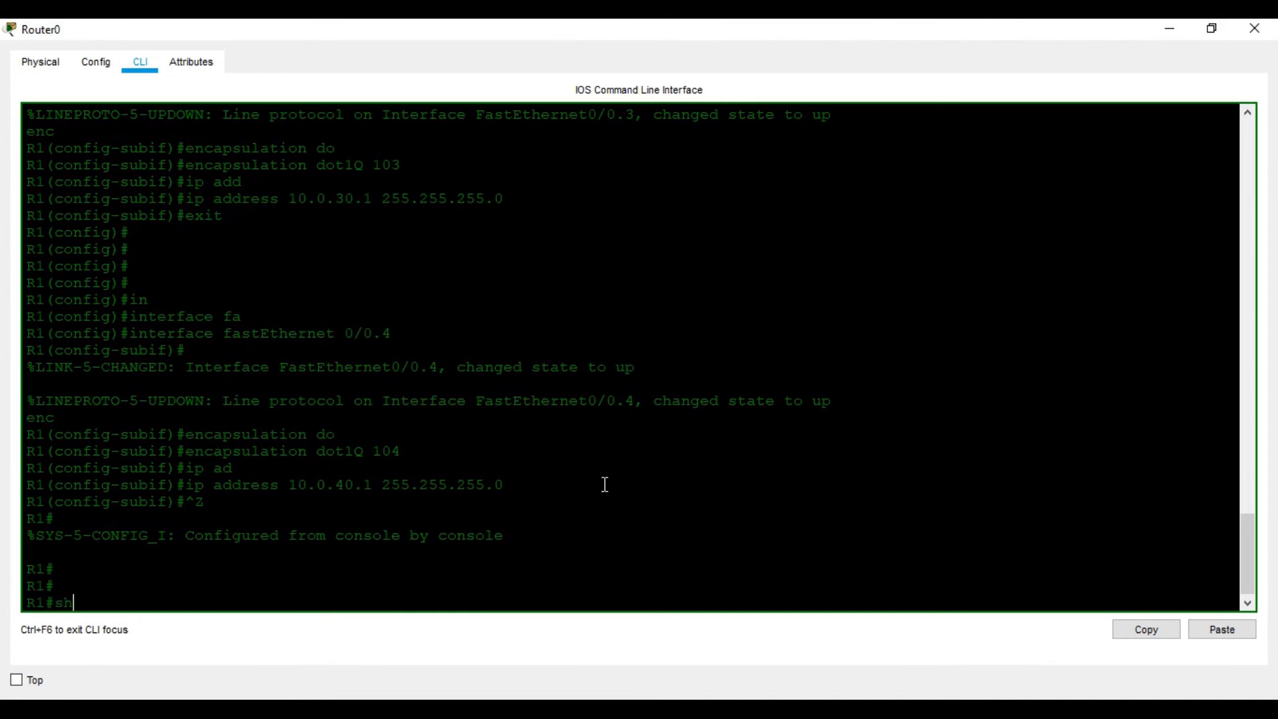
{"action": "type", "text": " ip int br"}
{"action": "key", "text": "Return"}
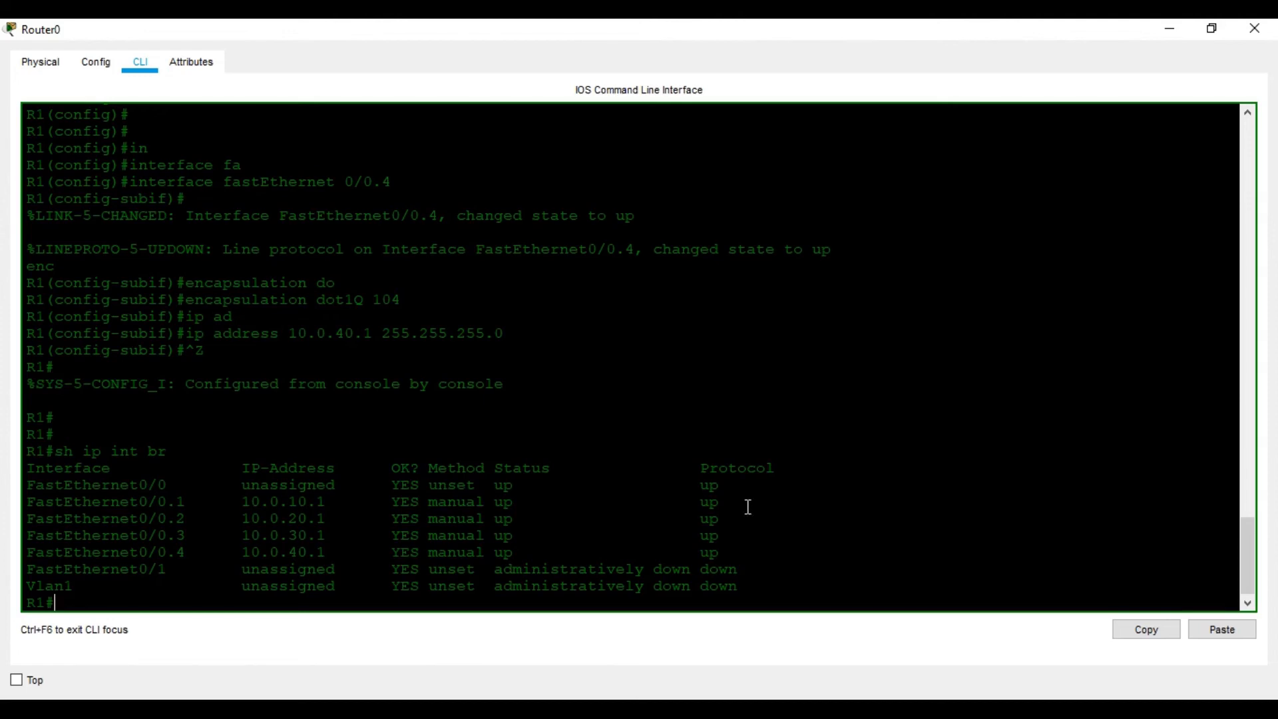
- Save R1's running configuration with wr and close the router's window
{"action": "type", "text": "wr"}
{"action": "key", "text": "Return"}
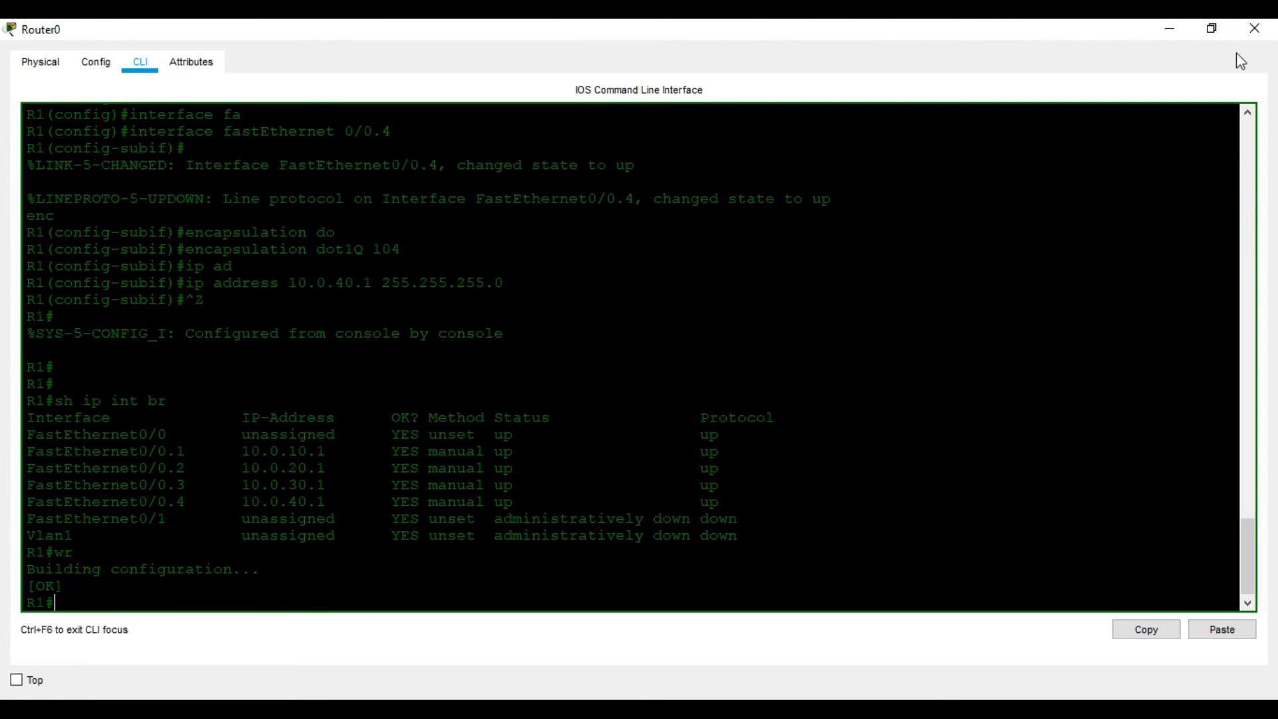
{"action": "left_click", "coordinate": [1255, 29]}
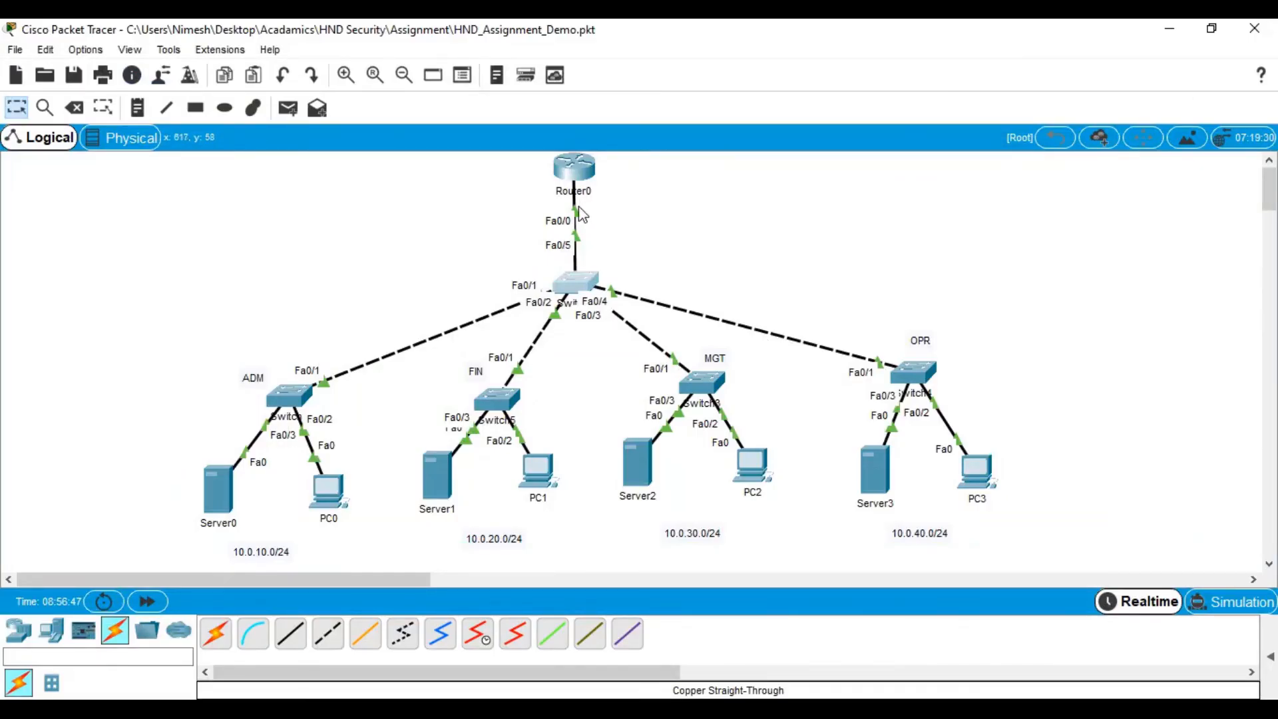
- Open the Command Prompt on PC0 in the ADM network, maximize its window and go to the latest prompt line
{"action": "mouse_move", "coordinate": [578, 207]}
{"action": "left_click", "coordinate": [329, 497]}
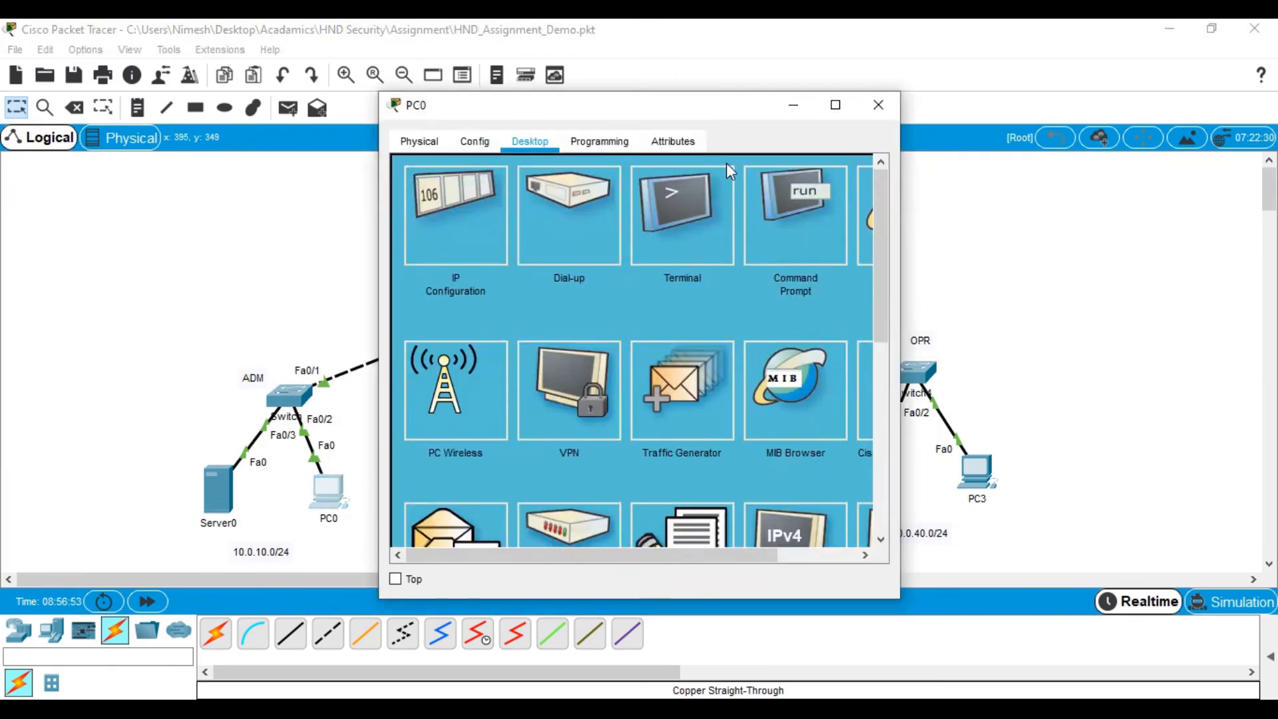
{"action": "left_click", "coordinate": [802, 197]}
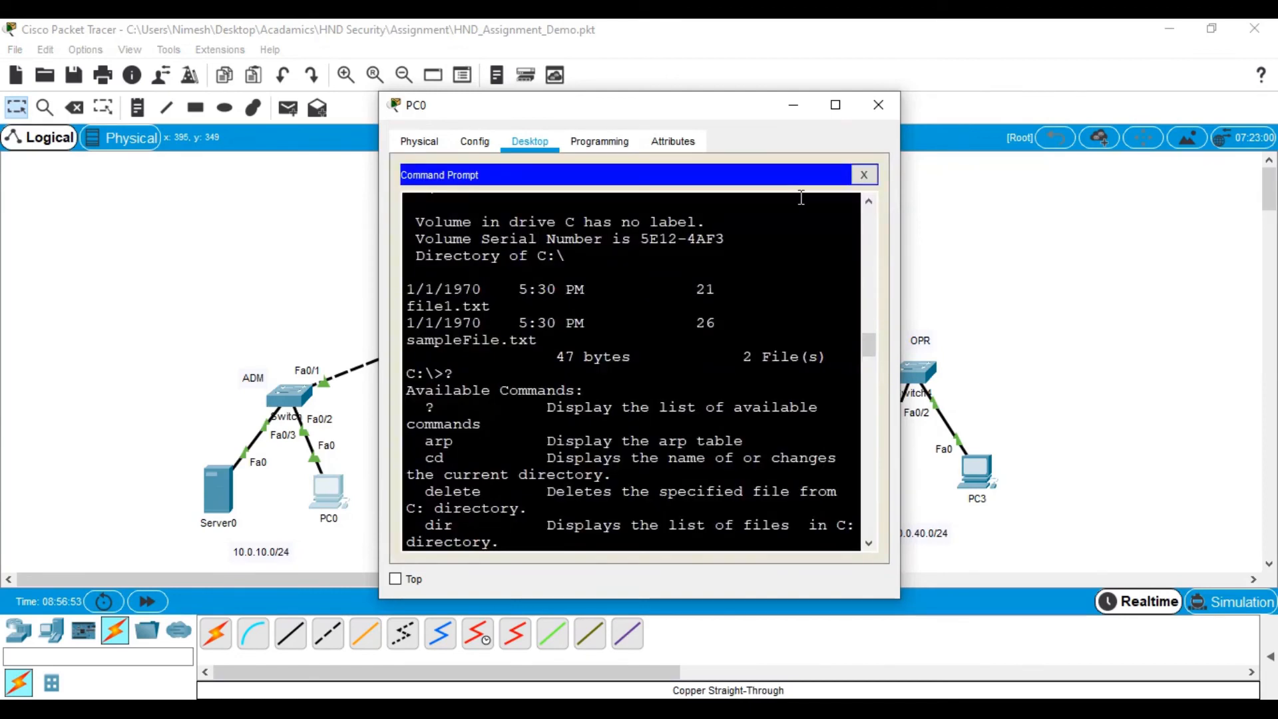
{"action": "left_click", "coordinate": [835, 105]}
{"action": "scroll", "coordinate": [602, 398], "scroll_direction": "down", "scroll_amount": 10}
{"action": "key", "text": "Return"}
{"action": "key", "text": "Return"}
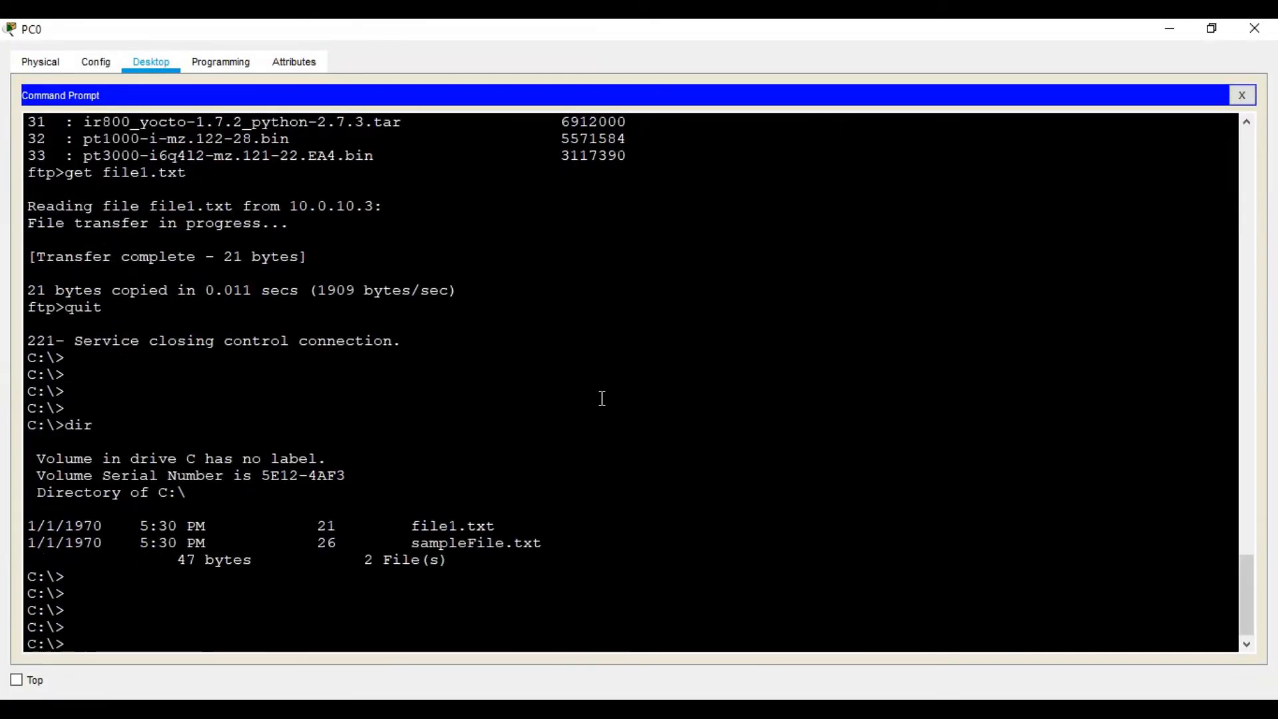
- Run ipconfig on PC0 to check its IP address, subnet mask and default gateway
{"action": "type", "text": "ipconig"}
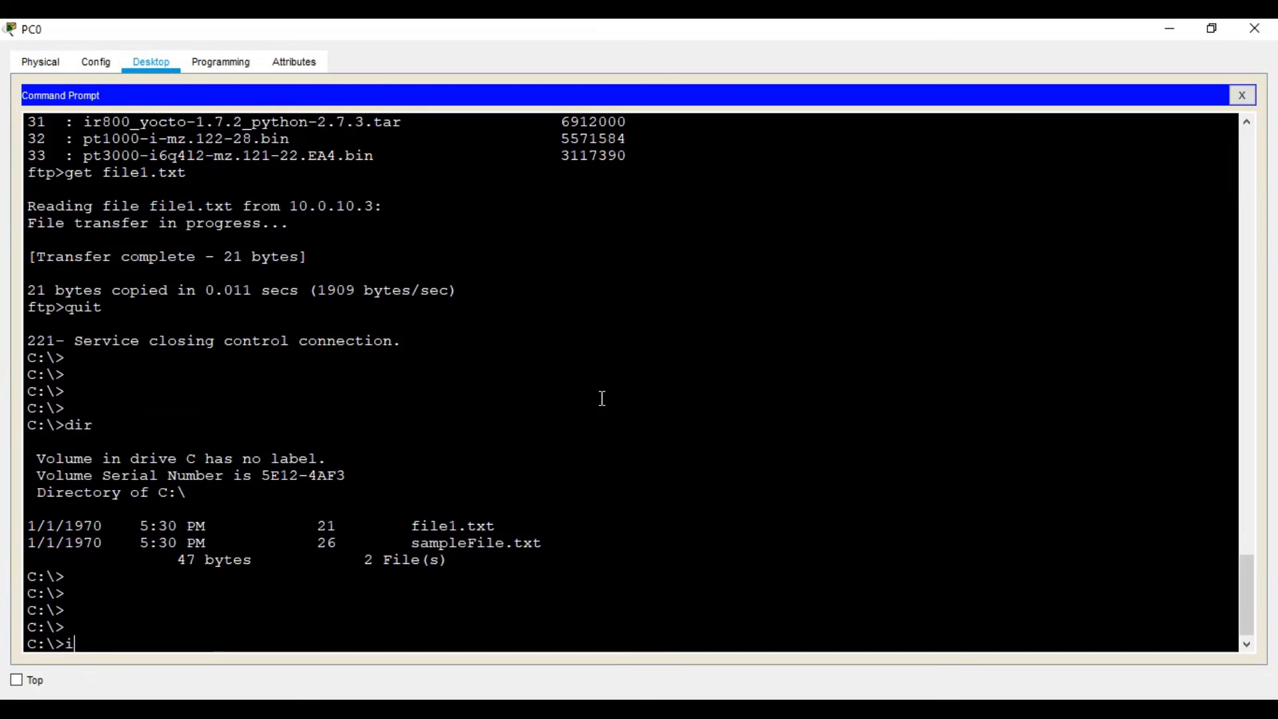
{"action": "key", "text": "Return"}
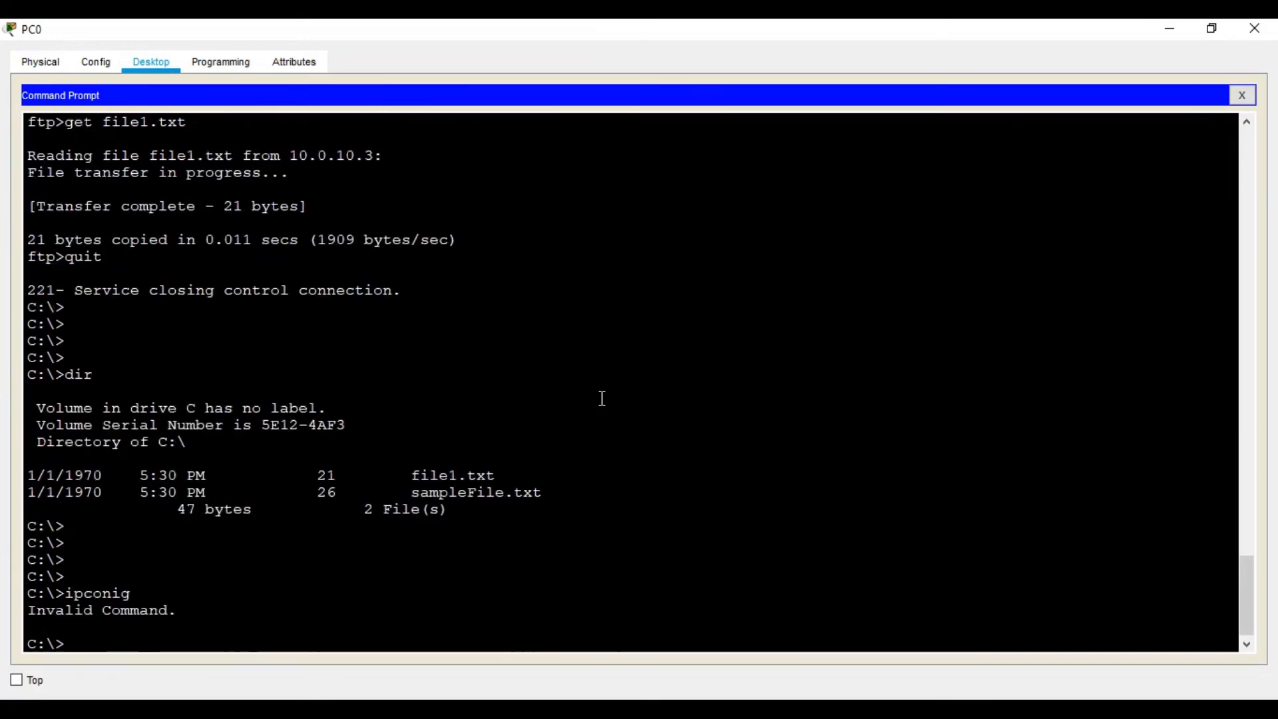
{"action": "key", "text": "Up"}
{"action": "key", "text": "BackSpace"}
{"action": "key", "text": "BackSpace"}
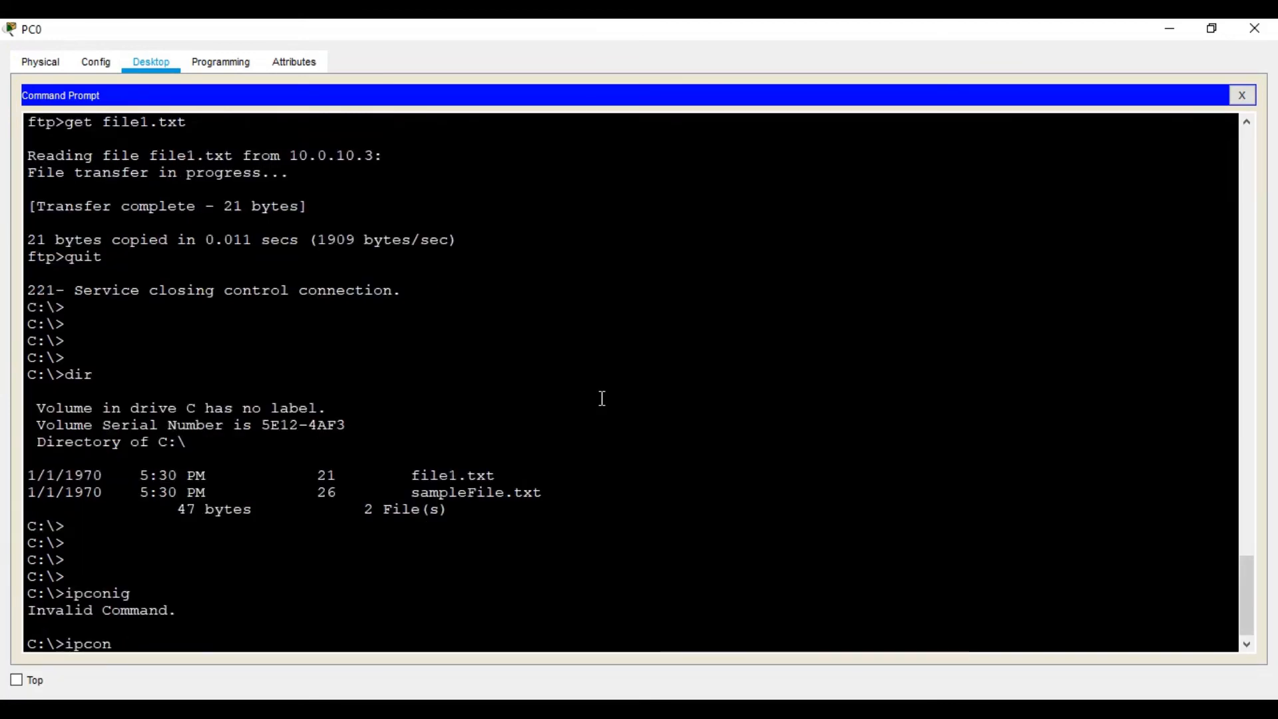
{"action": "type", "text": "fig"}
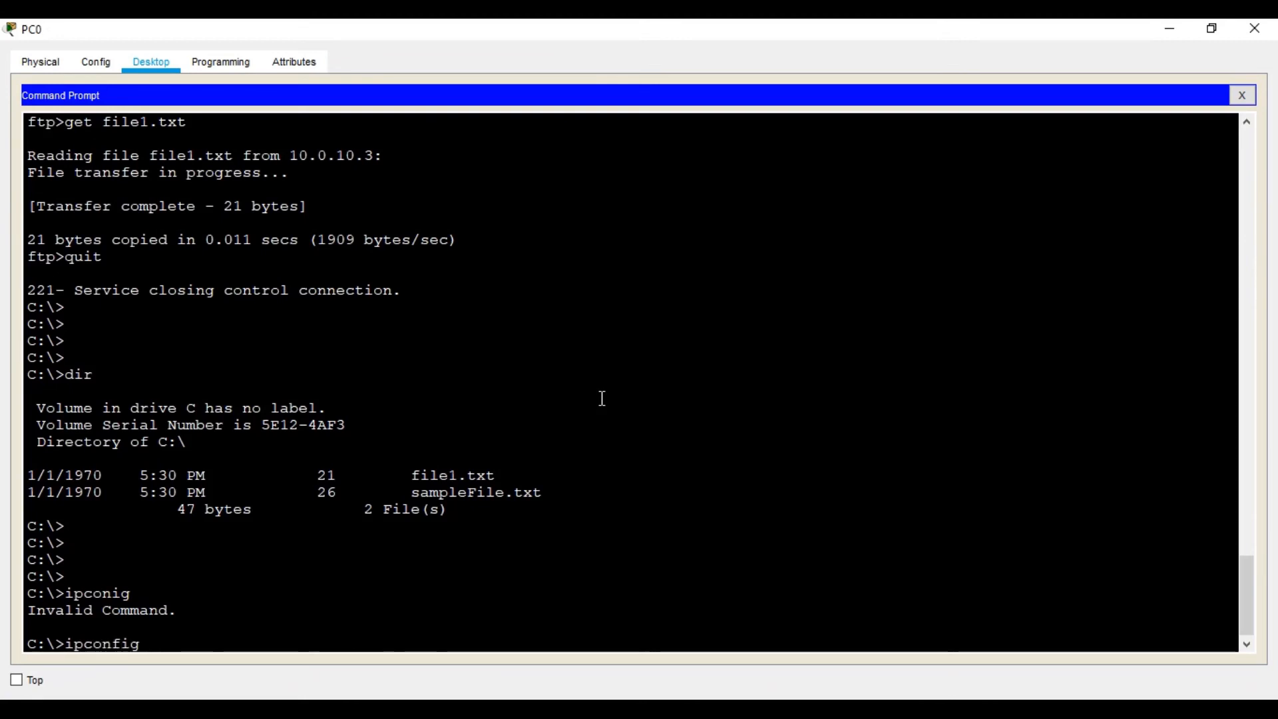
{"action": "key", "text": "Return"}
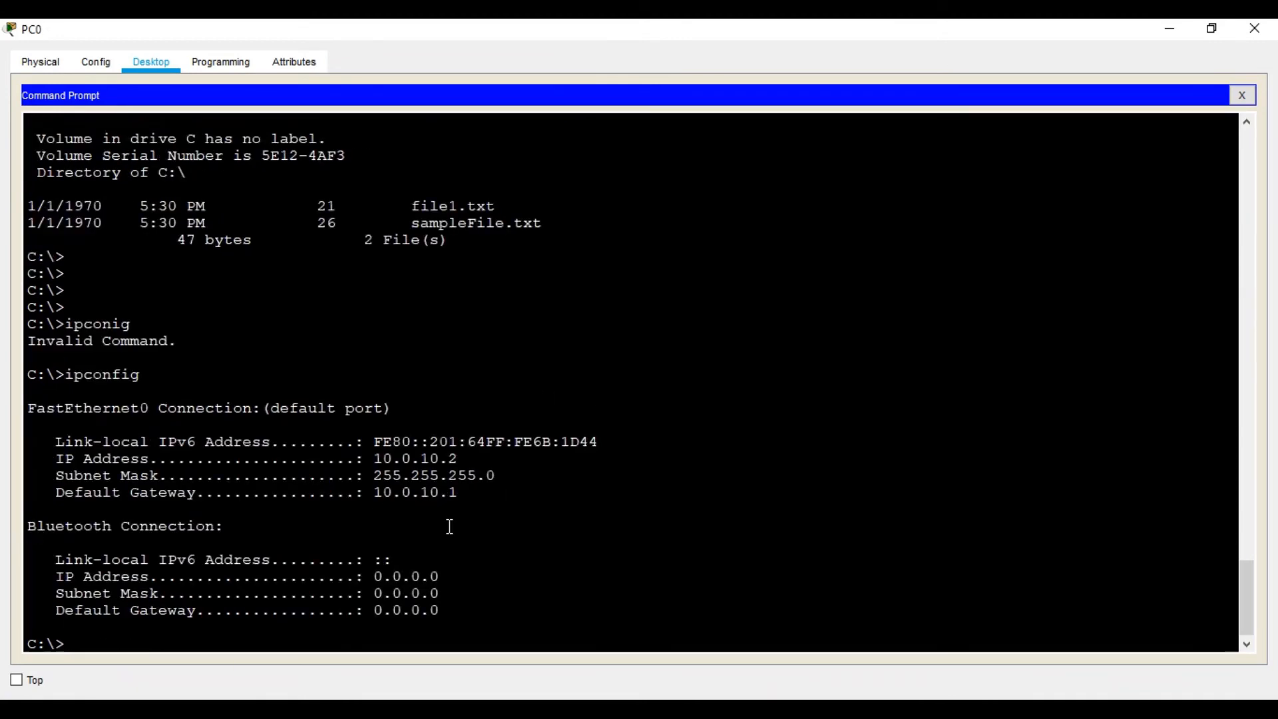
- Ping the default gateway 10.0.10.1 from PC0
{"action": "type", "text": "ping 10.0.10.1"}
{"action": "key", "text": "Return"}
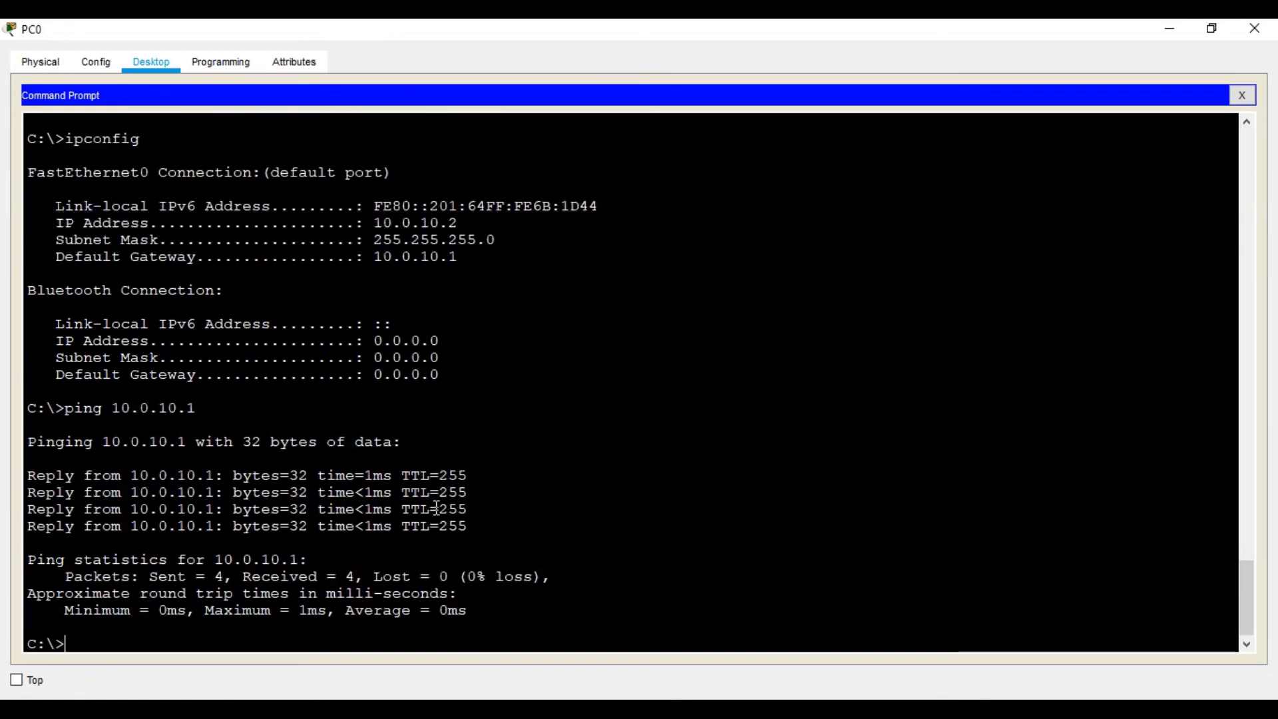
- Ping 10.0.20.2 in the FIN network from PC0 twice to test inter-VLAN connectivity
{"action": "key", "text": "Up"}
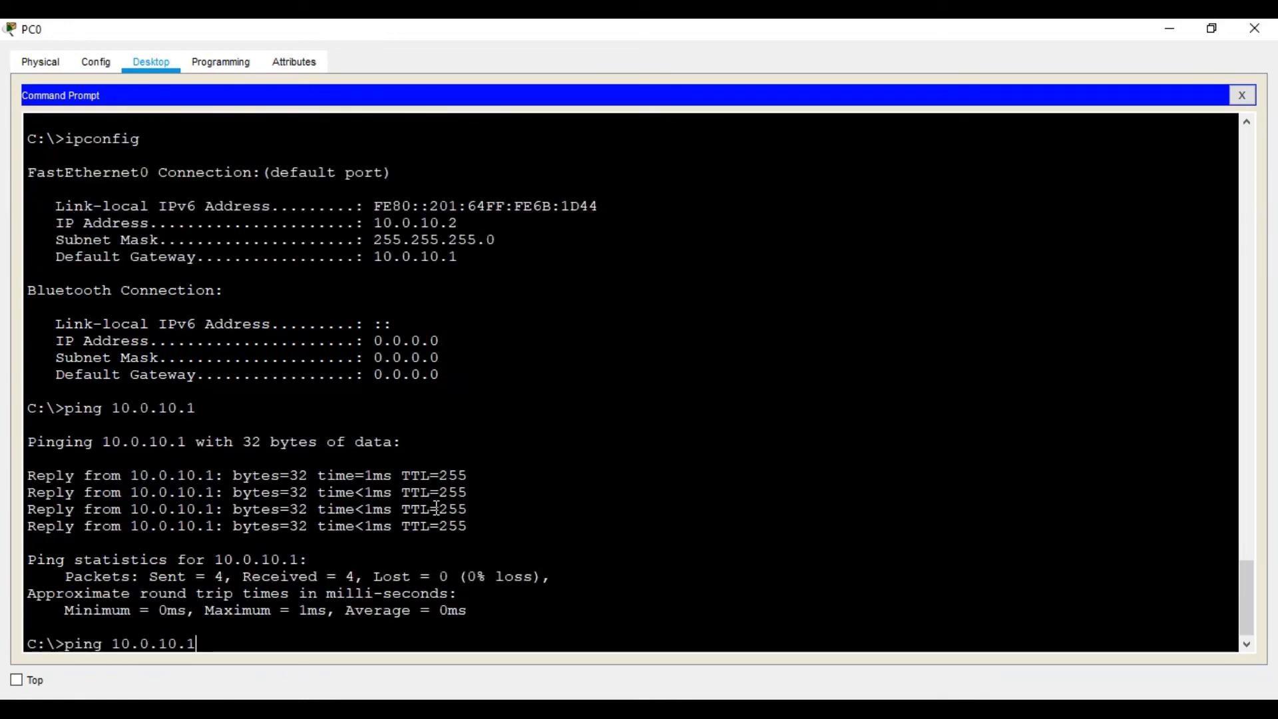
{"action": "key", "text": "Up"}
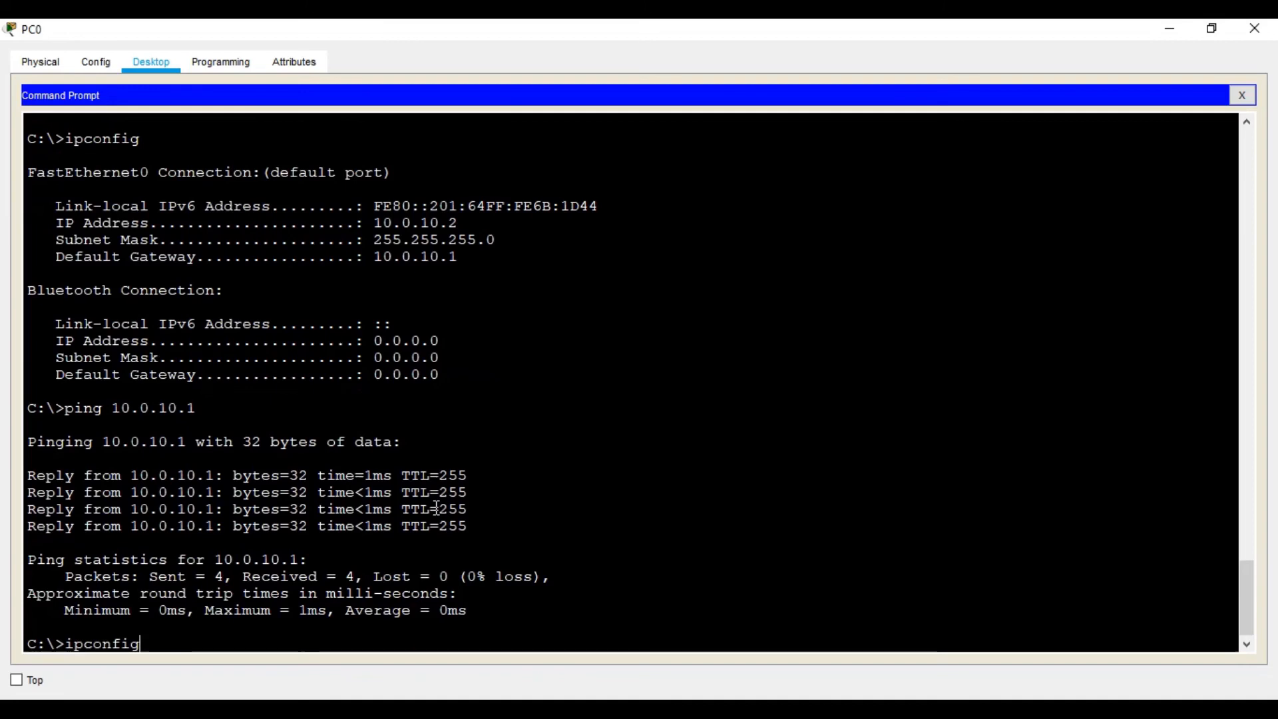
{"action": "key", "text": "Down"}
{"action": "key", "text": "BackSpace"}
{"action": "key", "text": "BackSpace"}
{"action": "key", "text": "BackSpace"}
{"action": "key", "text": "BackSpace"}
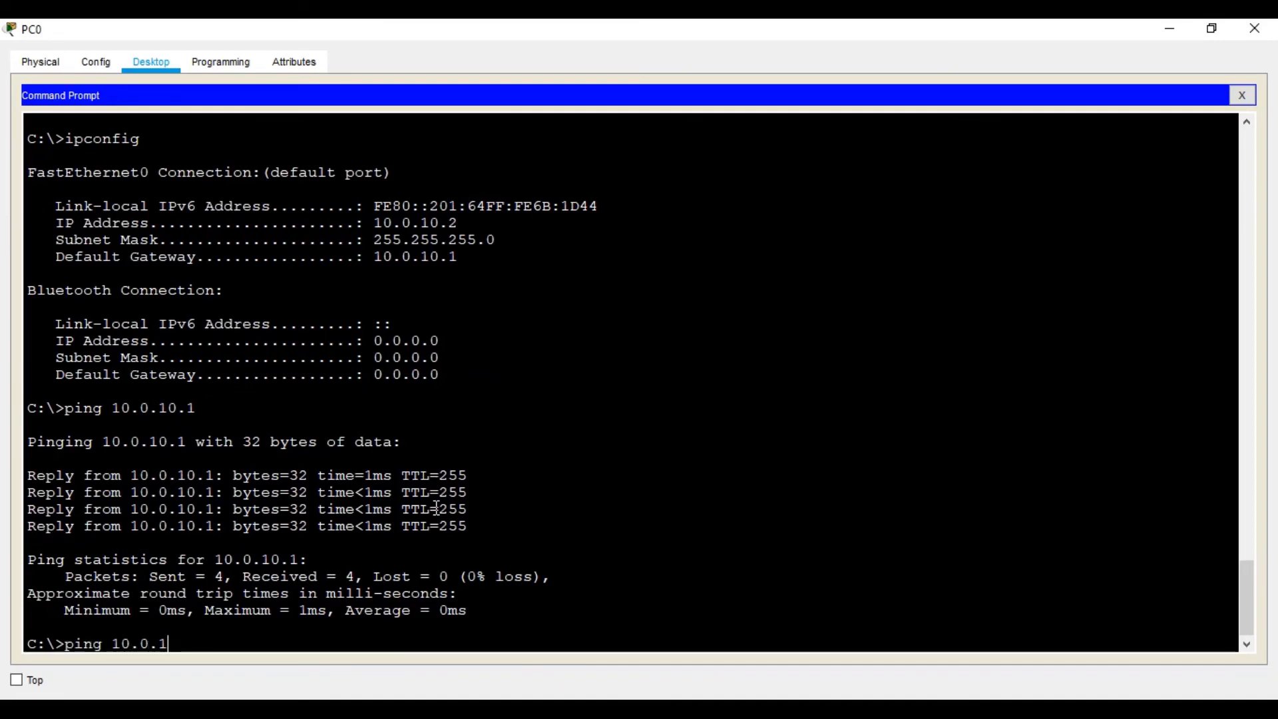
{"action": "type", "text": "20.1"}
{"action": "key", "text": "BackSpace"}
{"action": "type", "text": "2"}
{"action": "key", "text": "Return"}
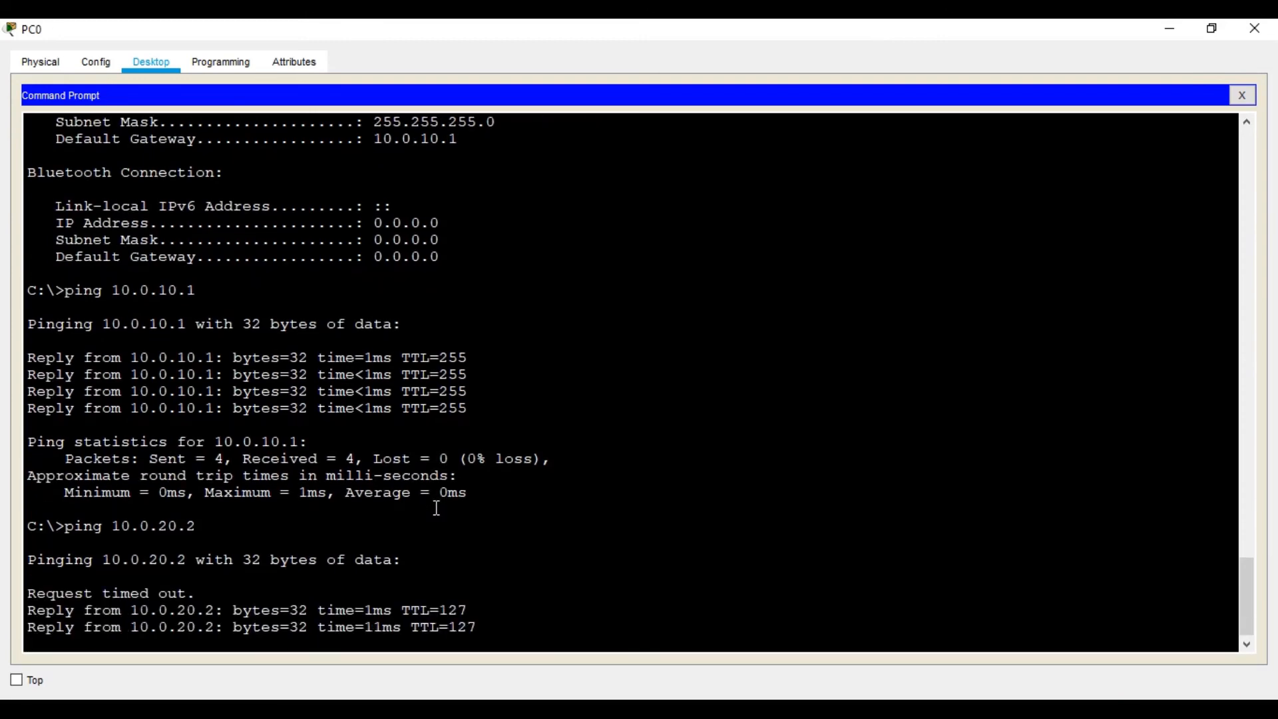
{"action": "key", "text": "Up"}
{"action": "key", "text": "Return"}
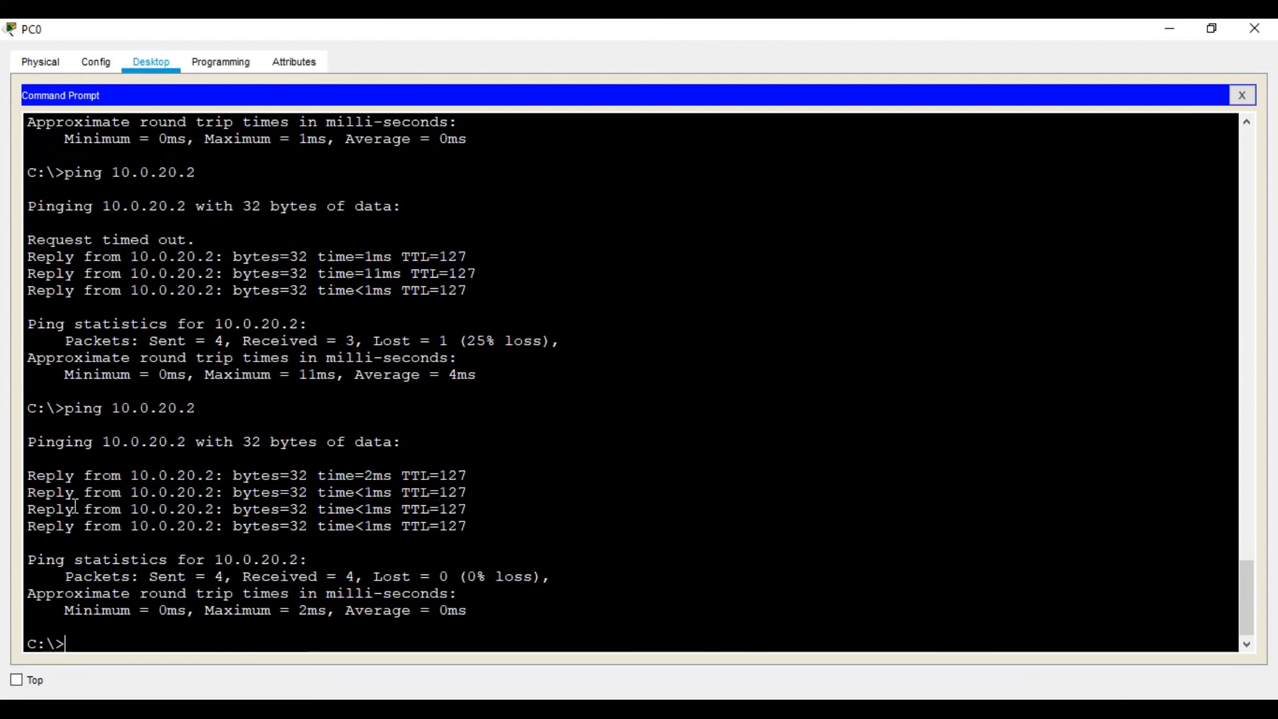
- Ping 10.0.30.3 in the MGT network from PC0 to test inter-VLAN connectivity
{"action": "key", "text": "Up"}
{"action": "key", "text": "Left"}
{"action": "key", "text": "Left"}
{"action": "key", "text": "Left"}
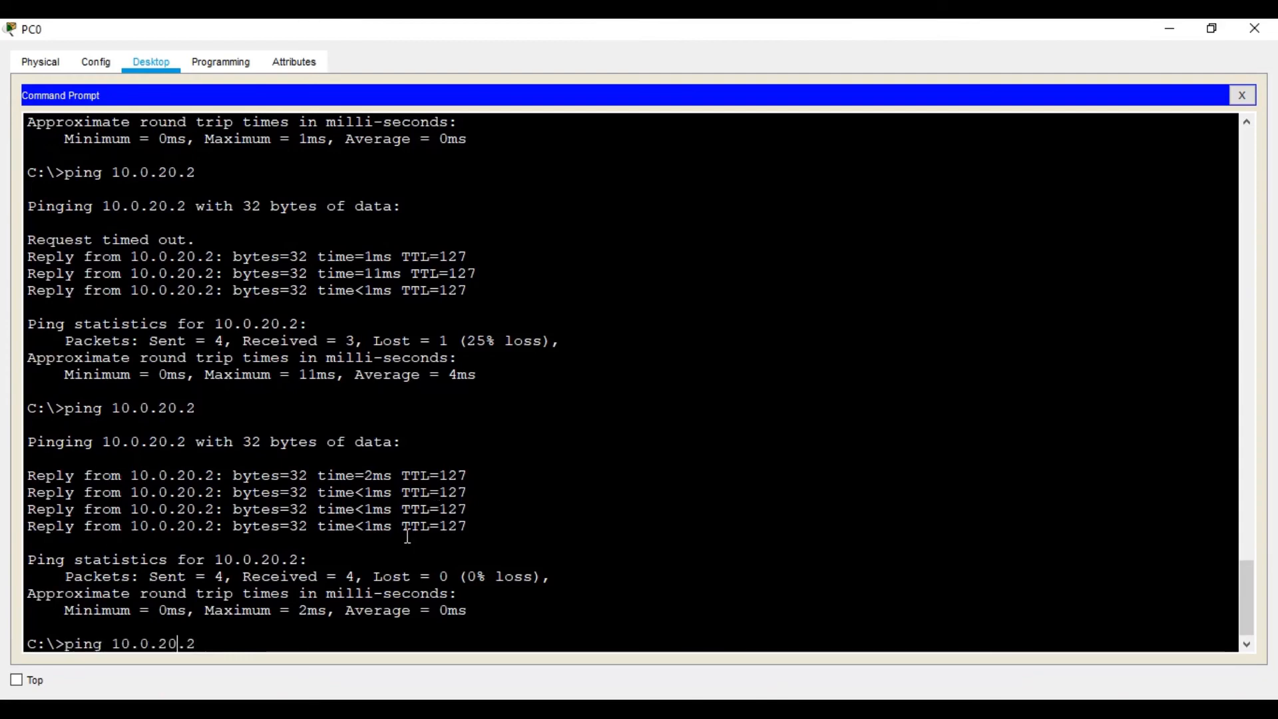
{"action": "key", "text": "BackSpace"}
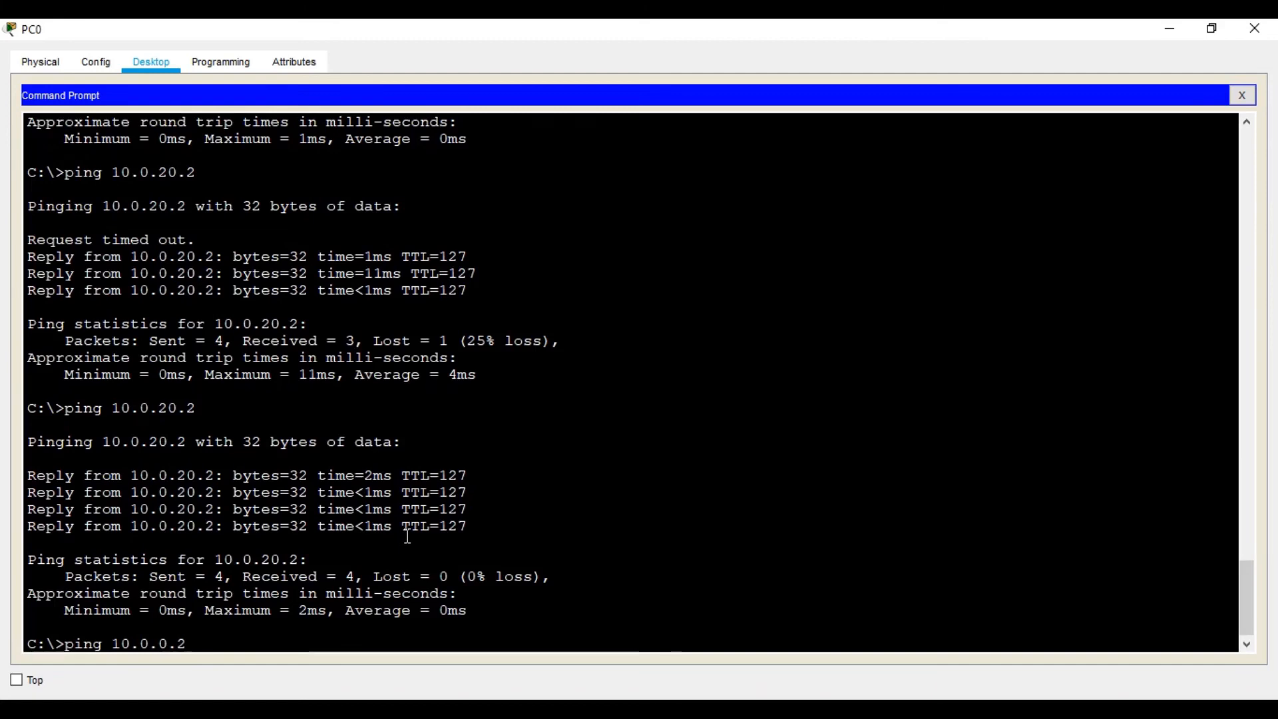
{"action": "type", "text": "3"}
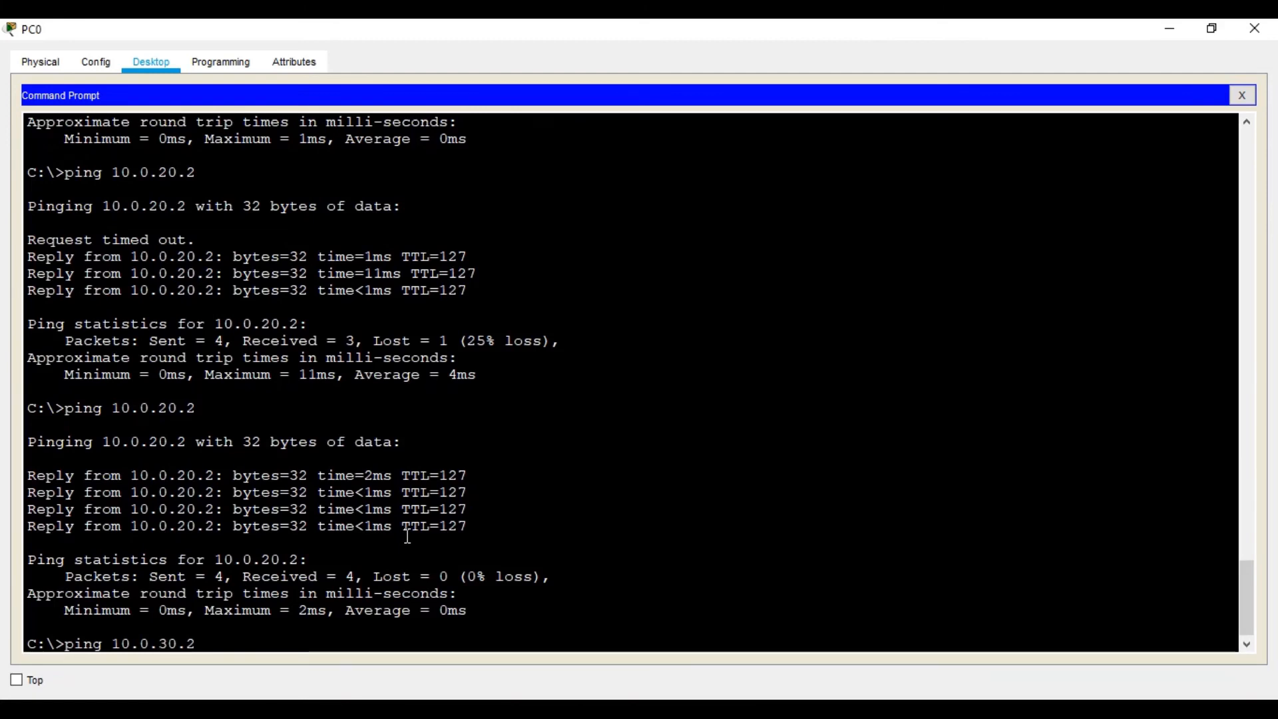
{"action": "key", "text": "Right"}
{"action": "key", "text": "Right"}
{"action": "key", "text": "Right"}
{"action": "key", "text": "BackSpace"}
{"action": "type", "text": "3"}
{"action": "key", "text": "Return"}
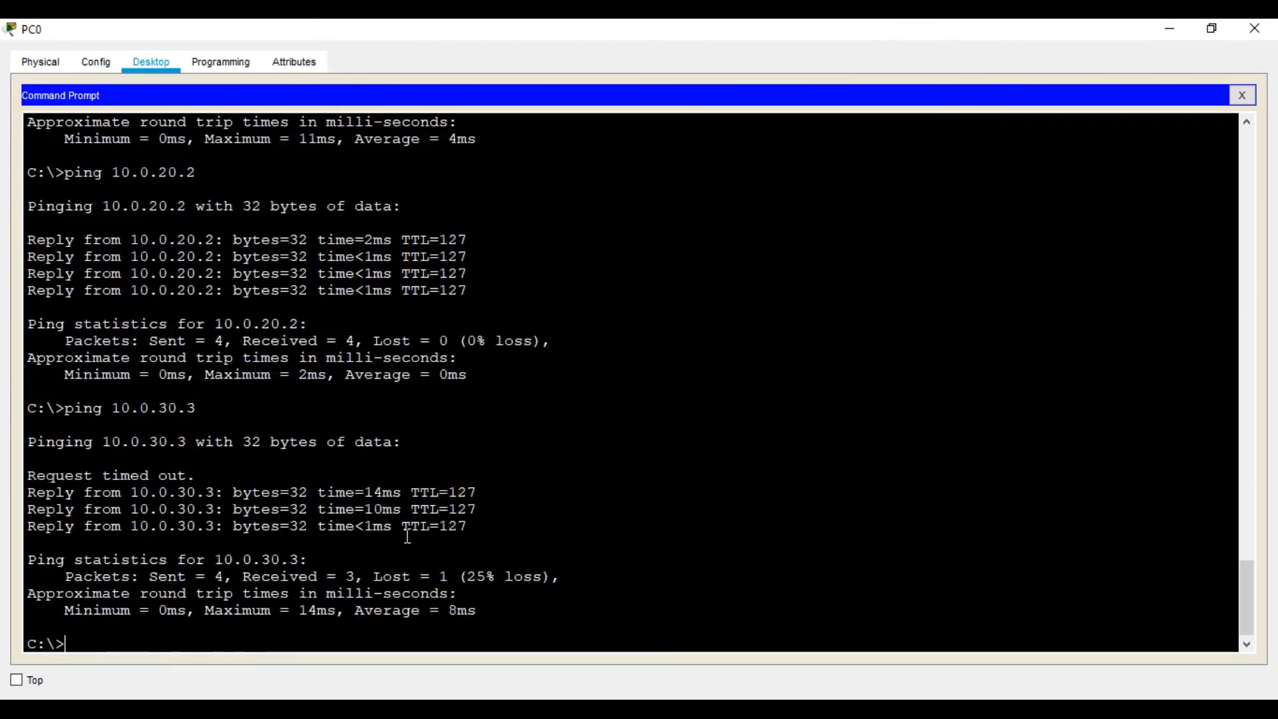
- Ping 10.0.40.3 in the OPR network from PC0 twice to test inter-VLAN connectivity
{"action": "key", "text": "Up"}
{"action": "key", "text": "BackSpace"}
{"action": "key", "text": "BackSpace"}
{"action": "key", "text": "BackSpace"}
{"action": "key", "text": "BackSpace"}
{"action": "type", "text": "0.3"}
{"action": "key", "text": "BackSpace"}
{"action": "key", "text": "BackSpace"}
{"action": "key", "text": "BackSpace"}
{"action": "type", "text": "40.3"}
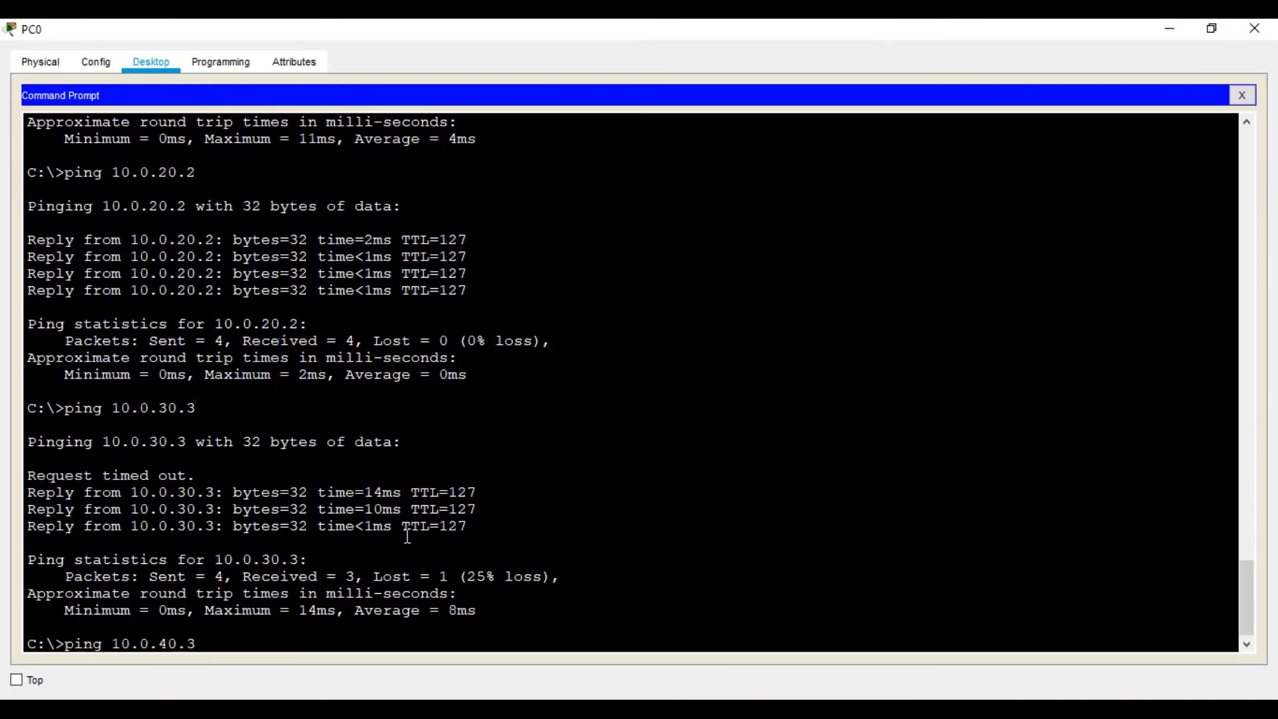
{"action": "key", "text": "Return"}
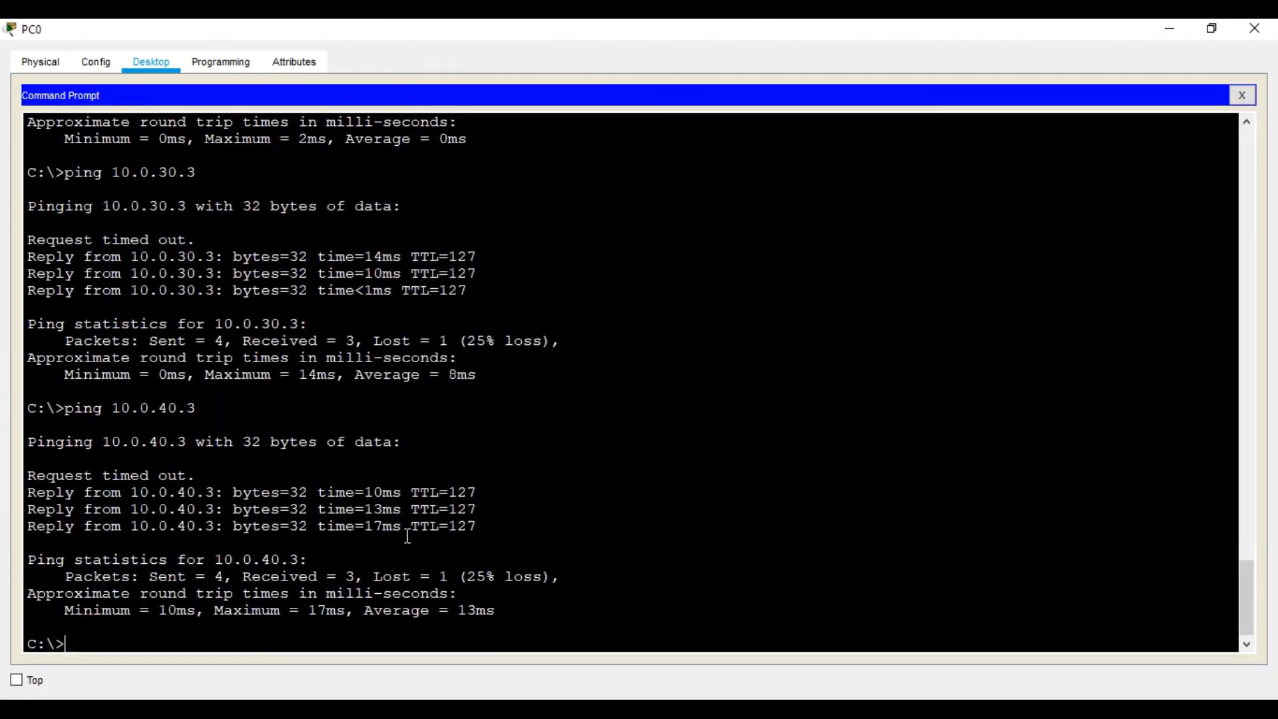
{"action": "key", "text": "Up"}
{"action": "key", "text": "Return"}
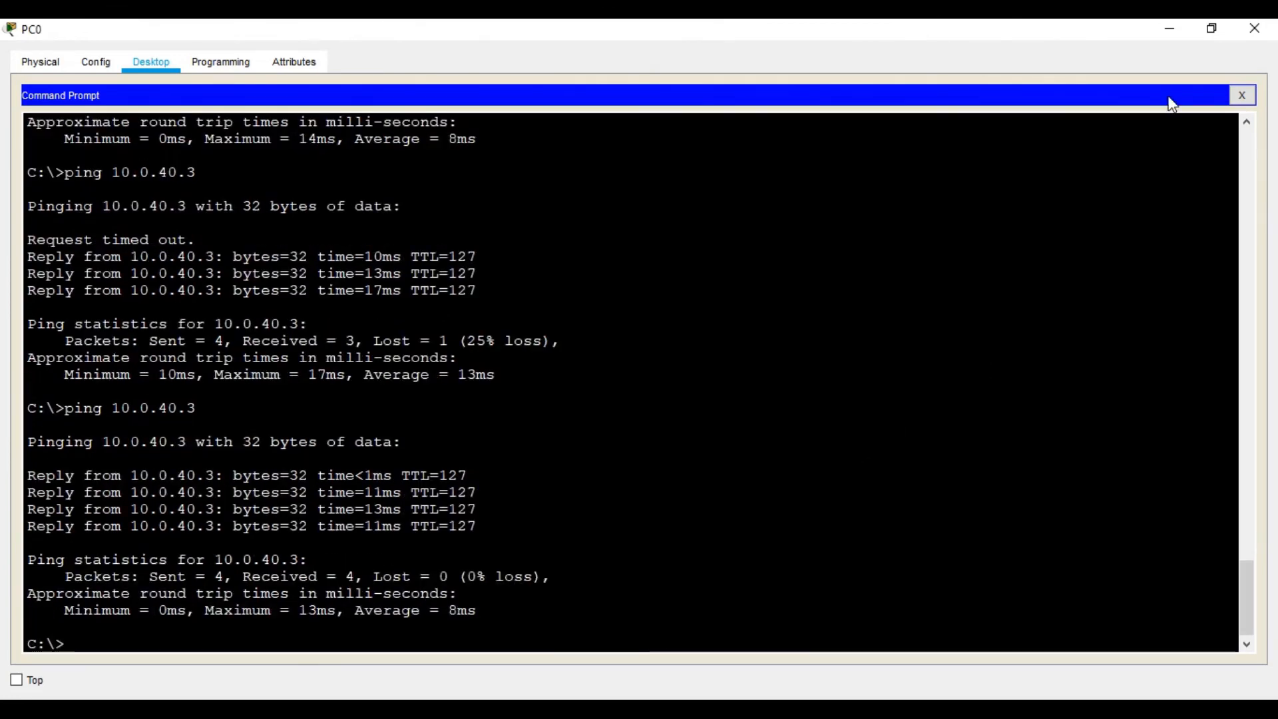
- Close the PC0 window and check the interface summary of Router0 in the topology
{"action": "left_click", "coordinate": [1254, 29]}
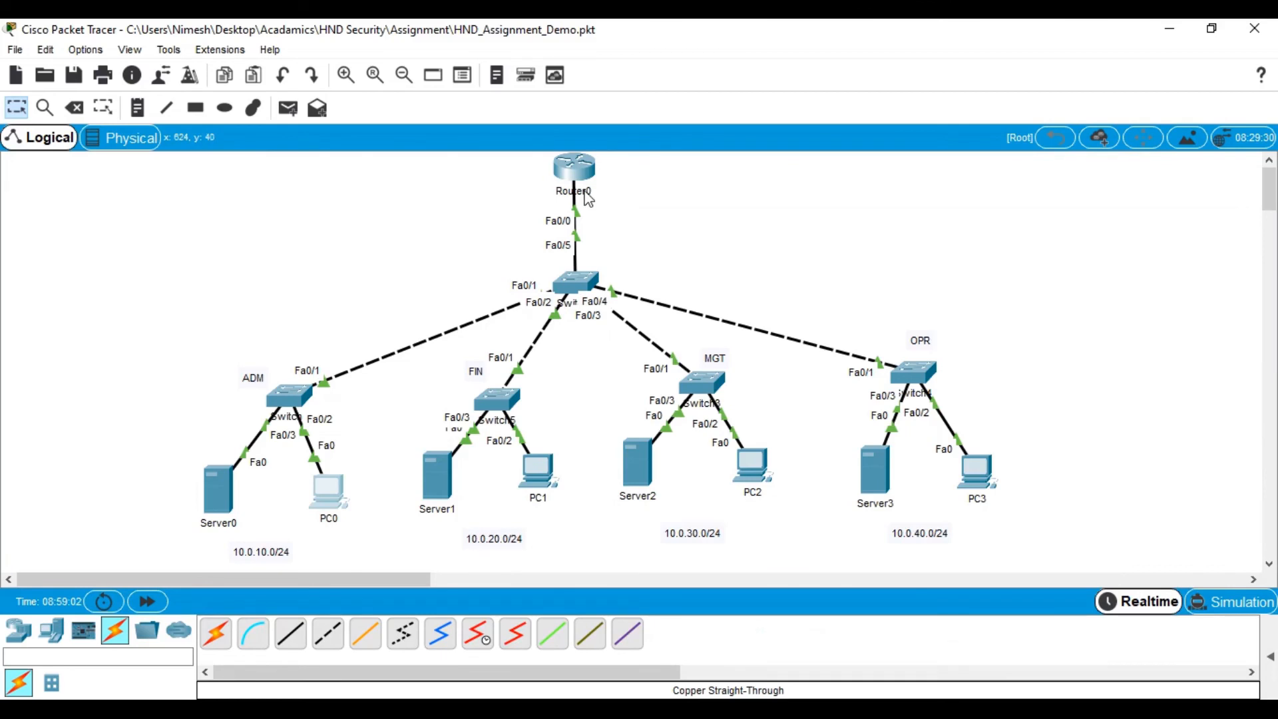
{"action": "mouse_move", "coordinate": [589, 199]}
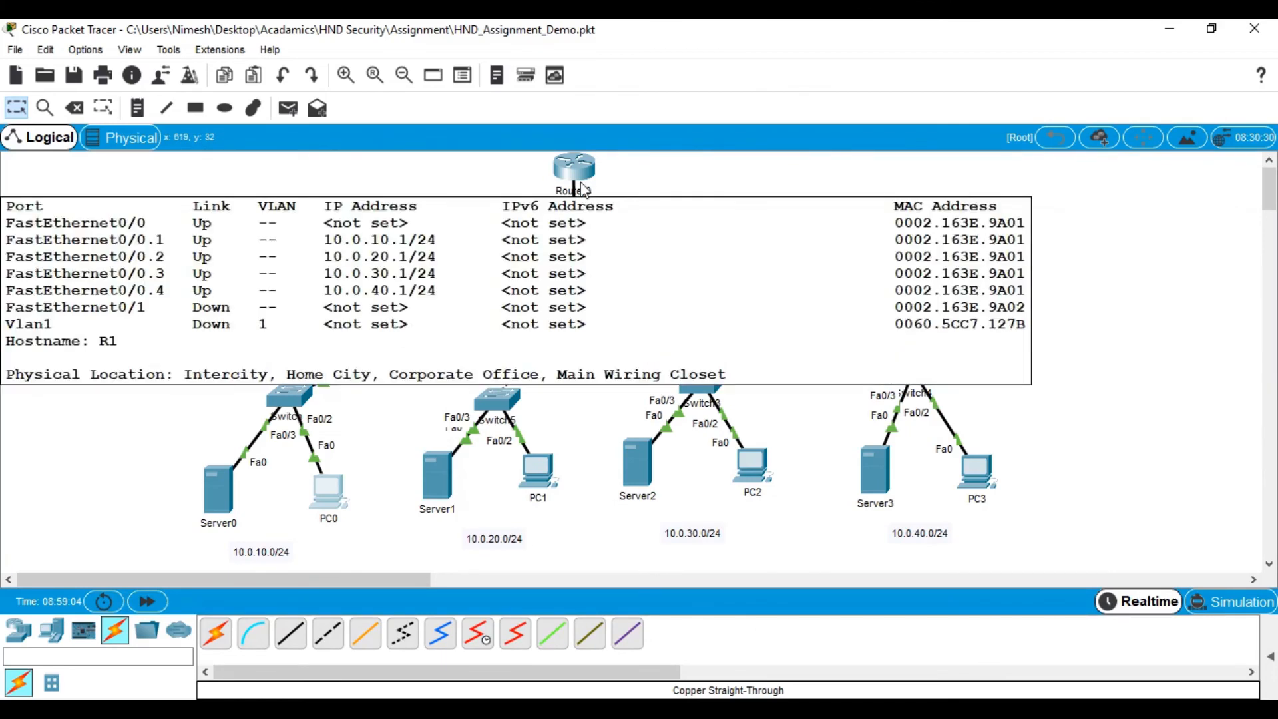